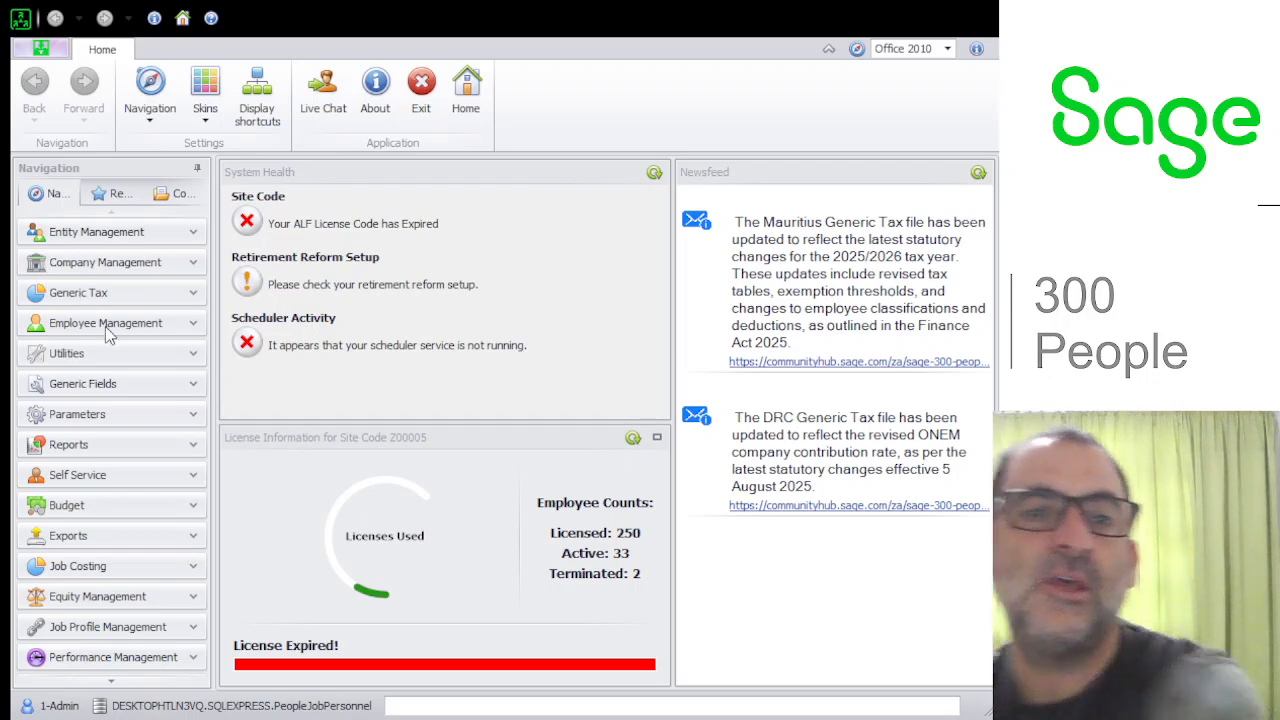
- Open the User Defined Batches screen from the batch utilities, widening the navigation area so its item names are readable
click(192, 353)
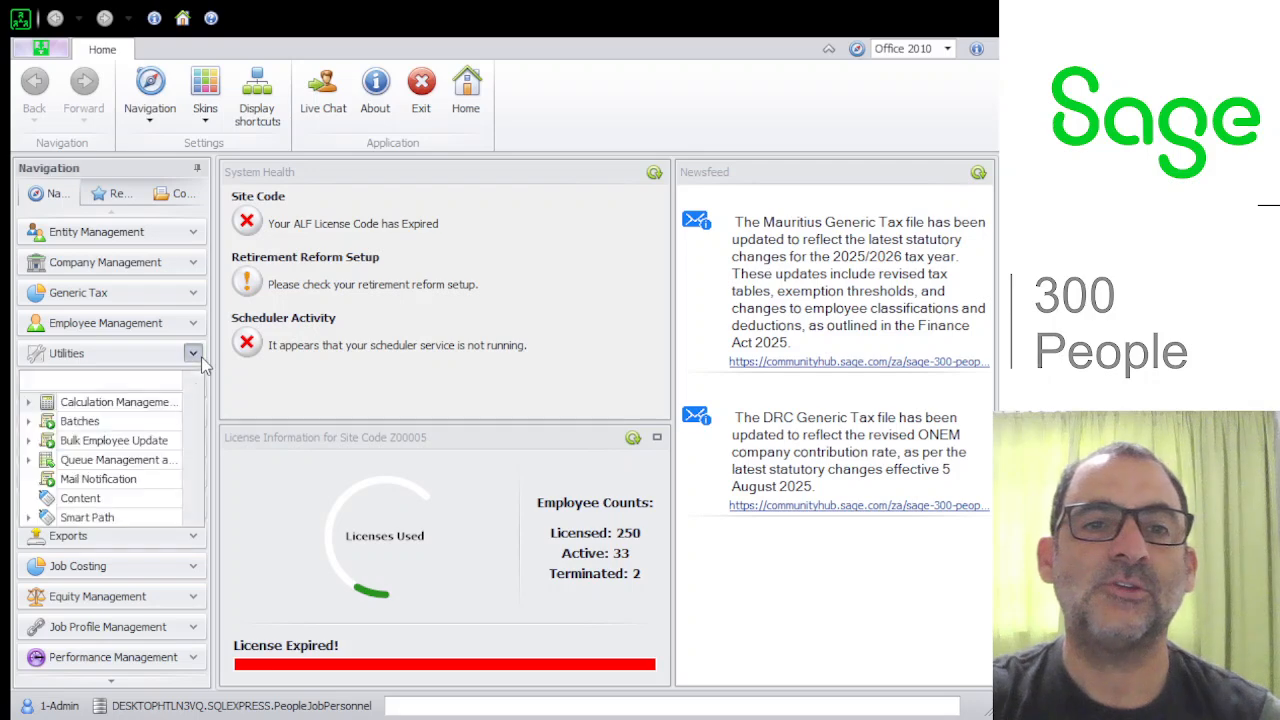
click(40, 424)
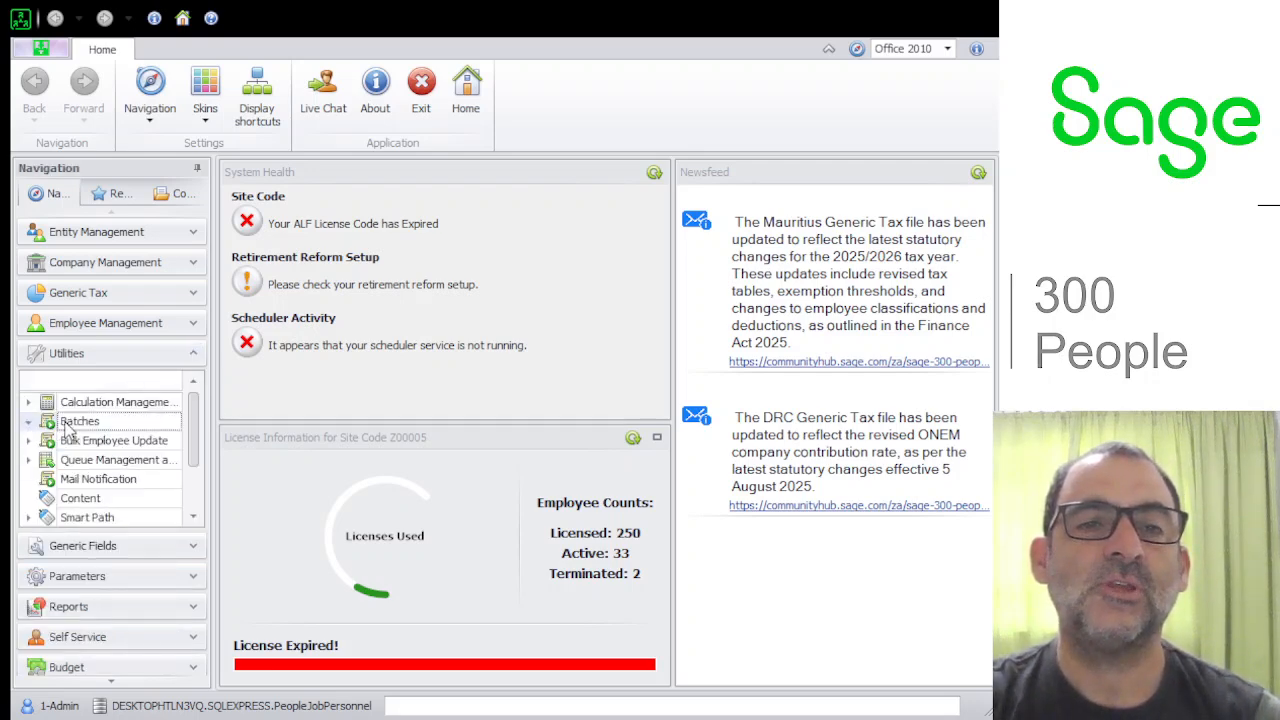
double_click(68, 422)
click(90, 441)
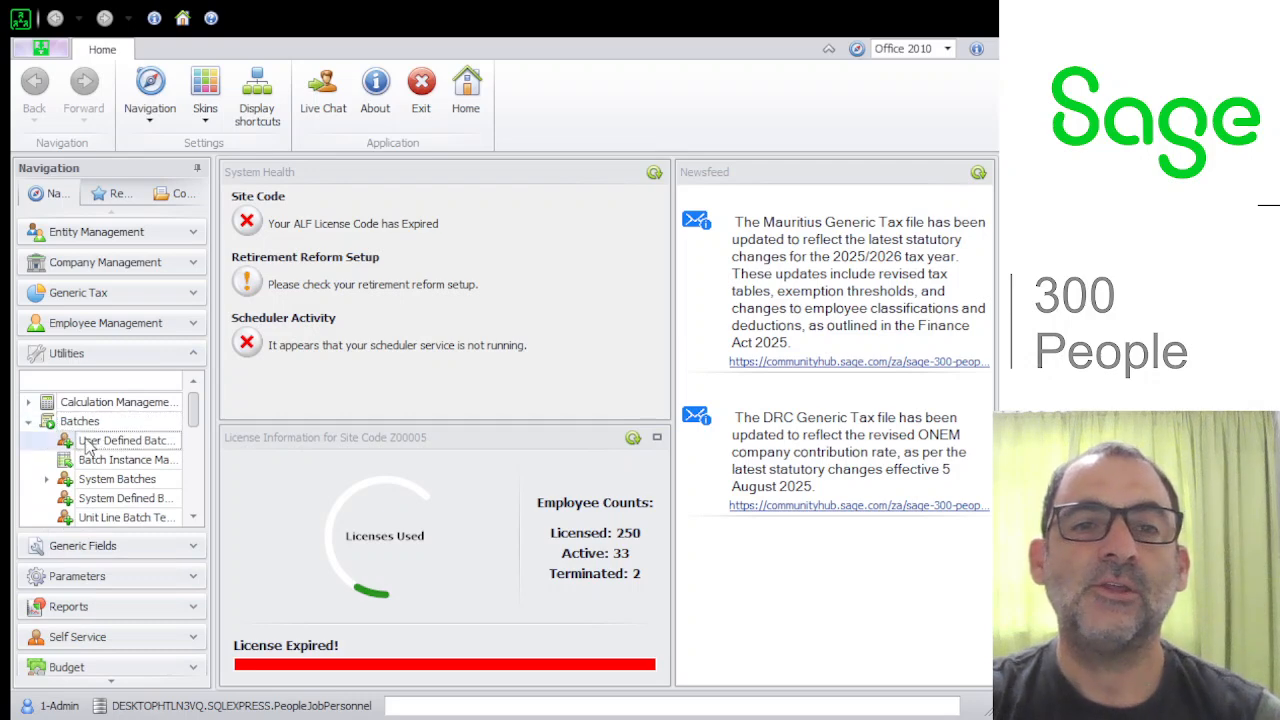
drag(210, 447, 273, 447)
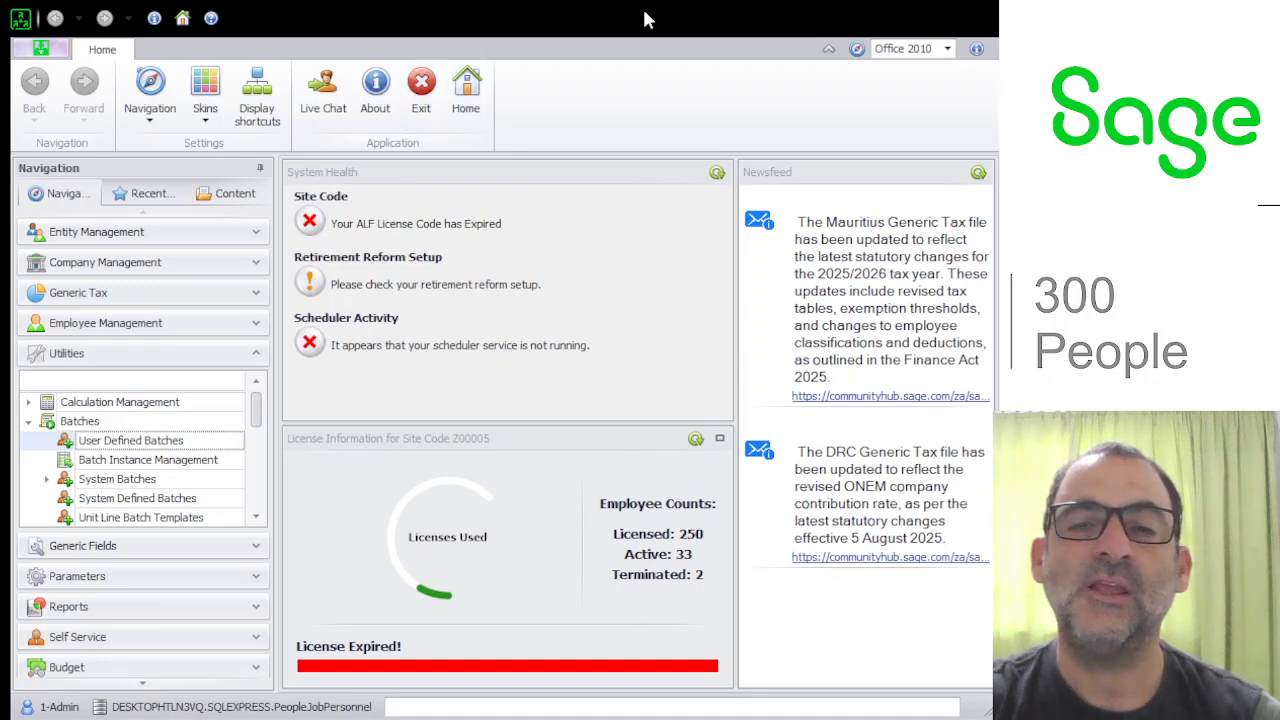
click(155, 462)
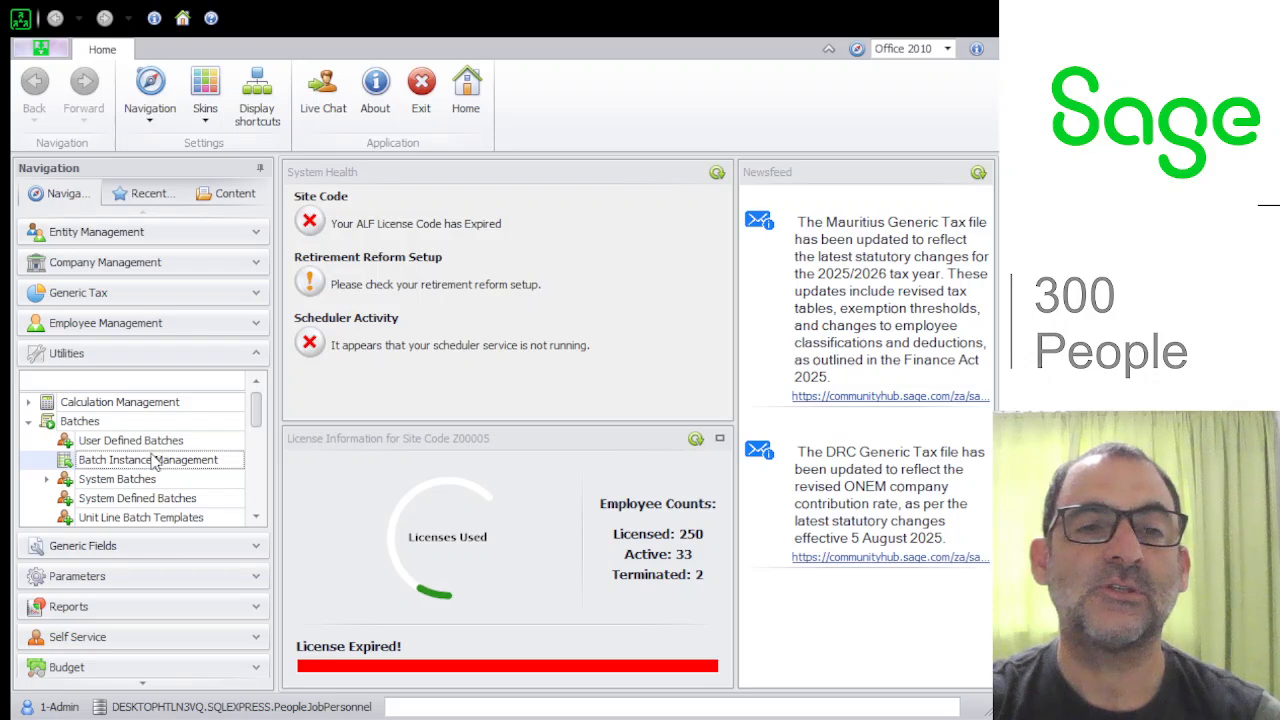
click(157, 443)
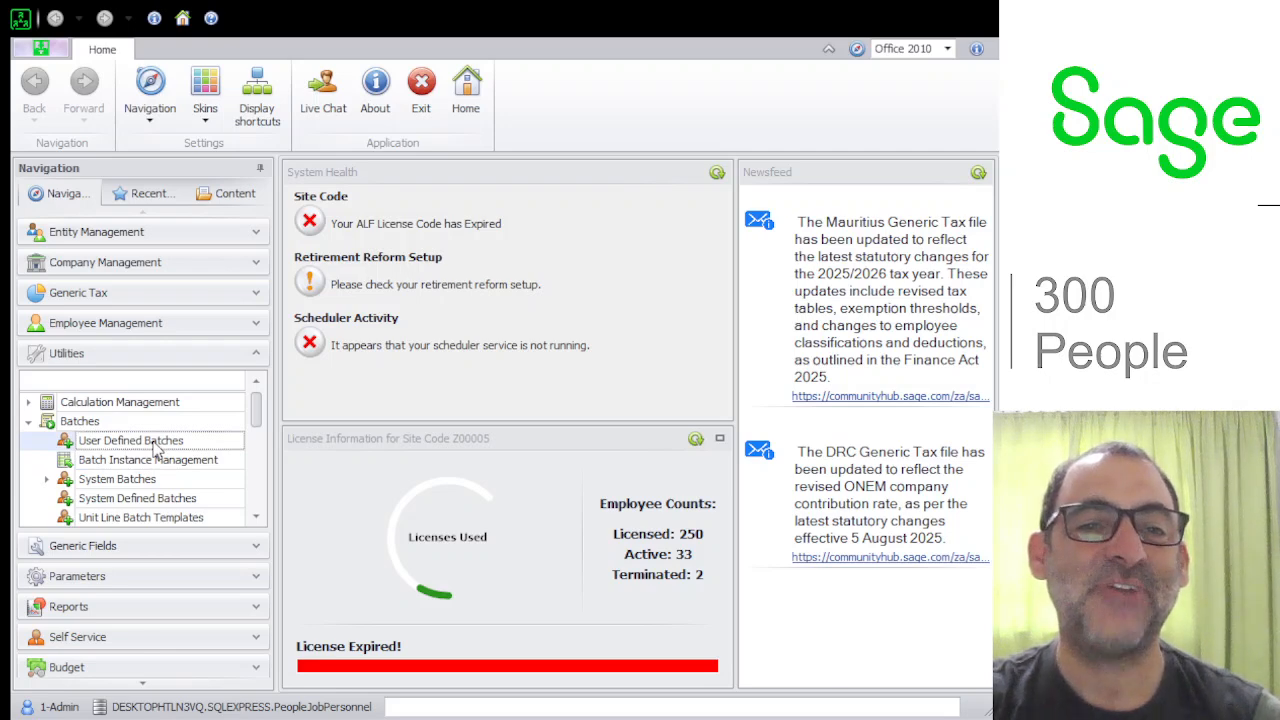
click(137, 465)
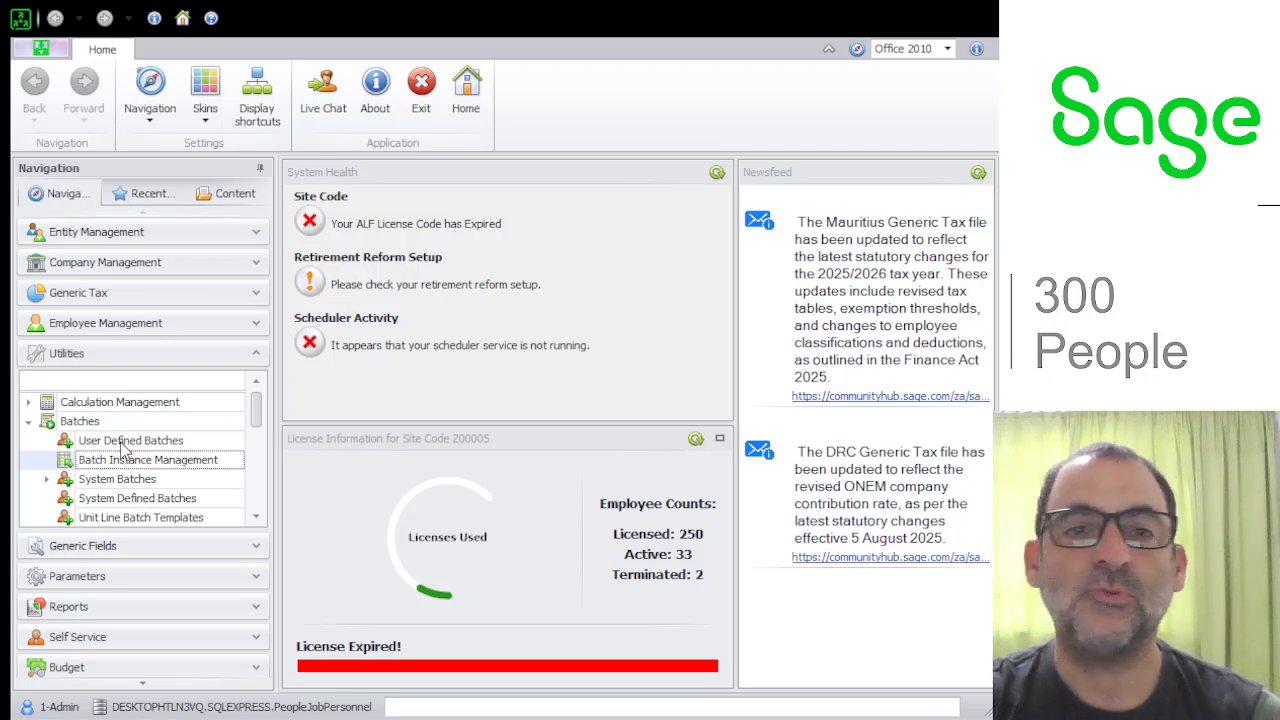
double_click(122, 444)
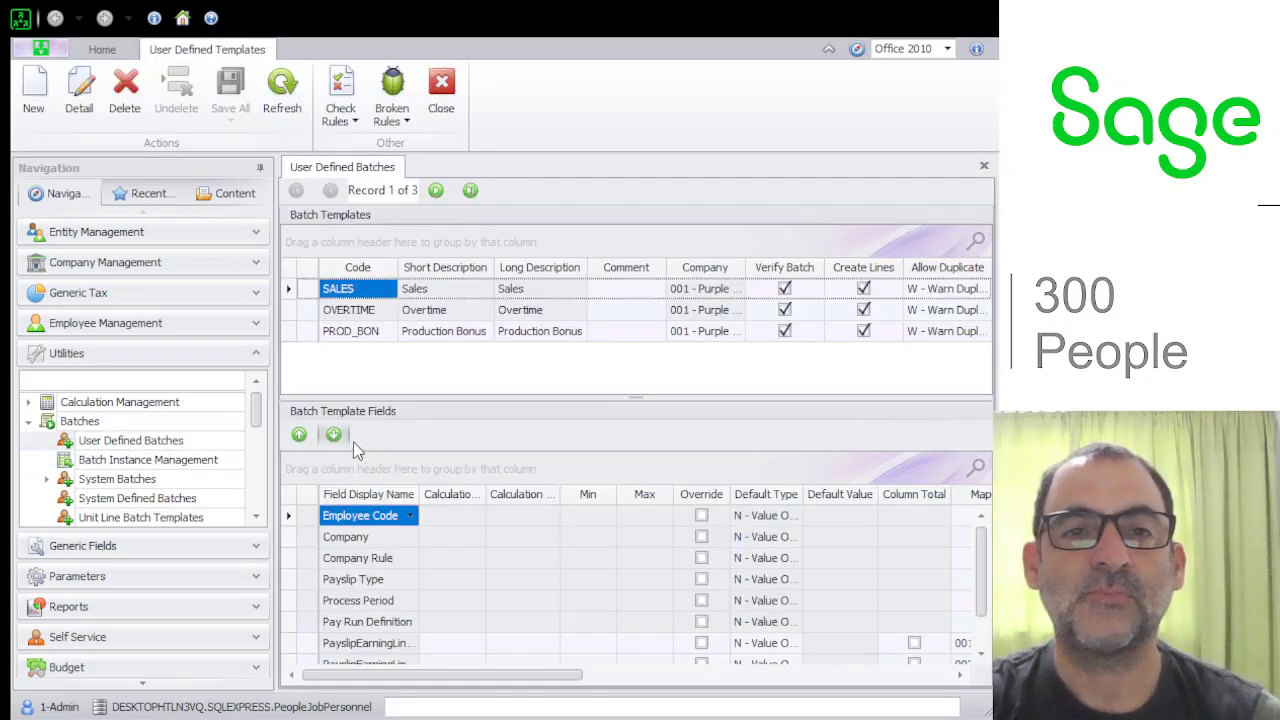
- Examine the template fields of the existing SALES, OVERTIME and PROD_BON batch templates
click(314, 314)
click(315, 335)
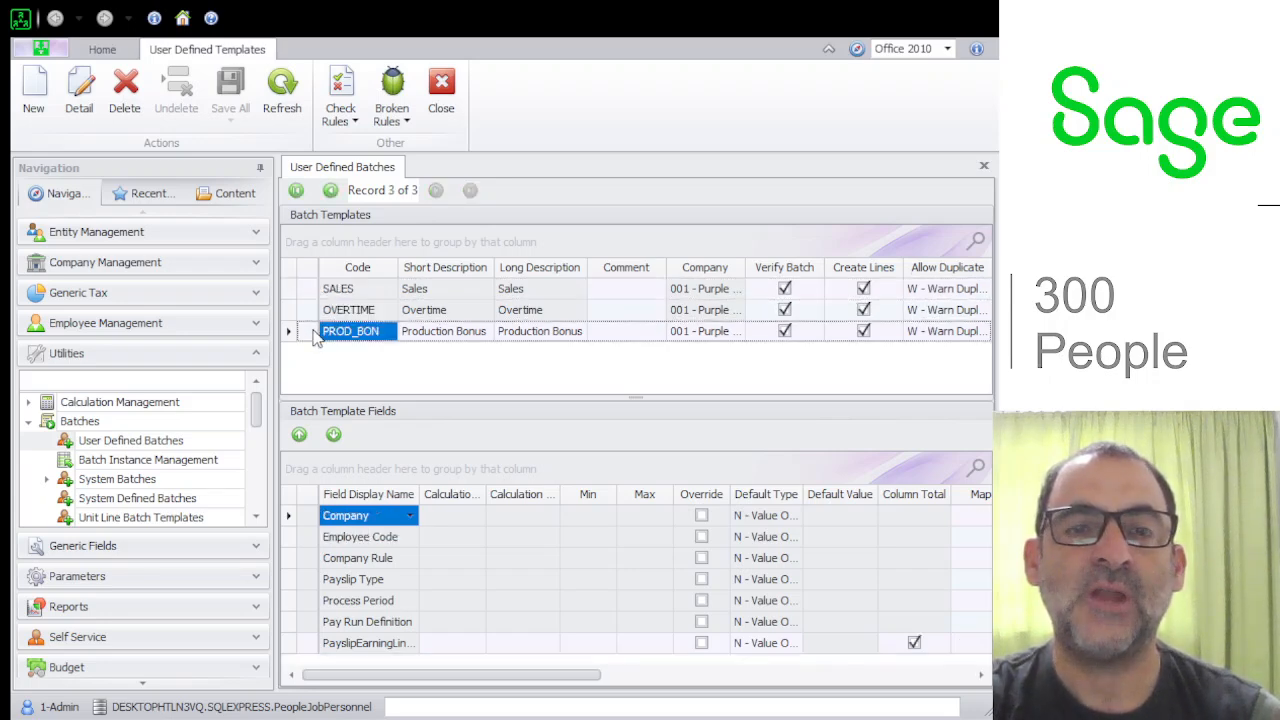
click(312, 292)
click(312, 311)
click(312, 335)
click(314, 290)
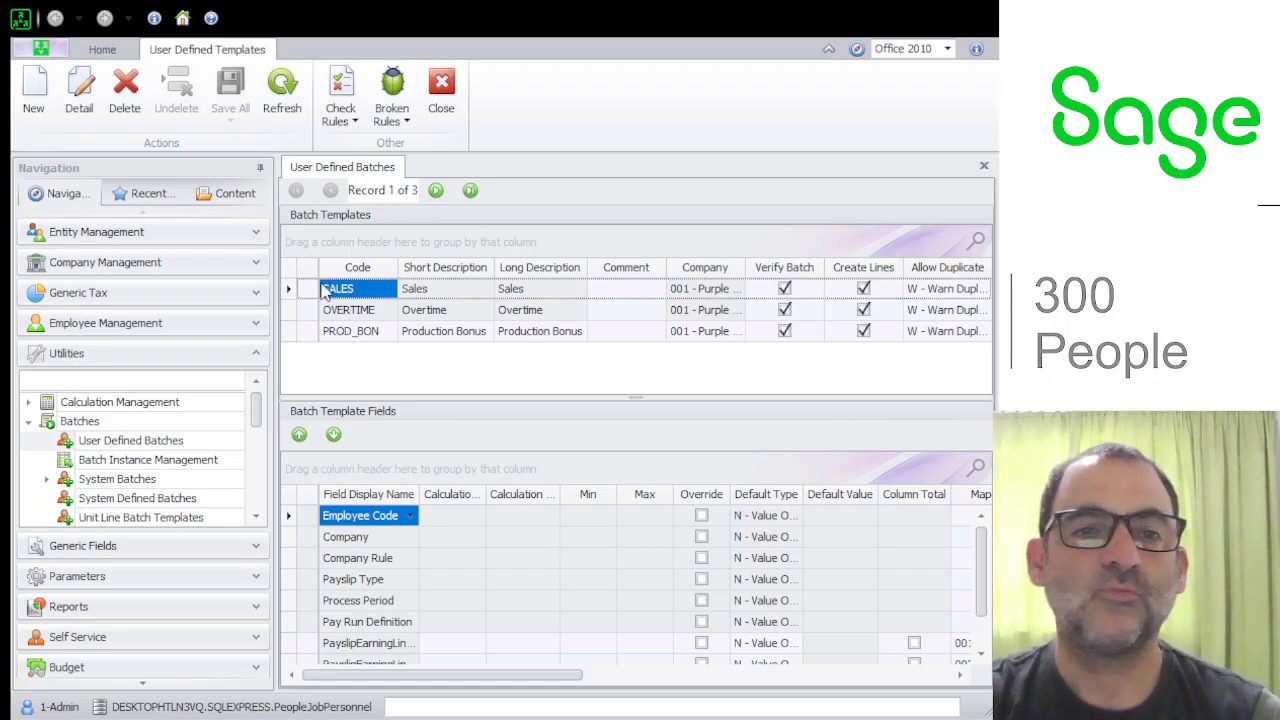
click(320, 312)
click(316, 290)
click(318, 313)
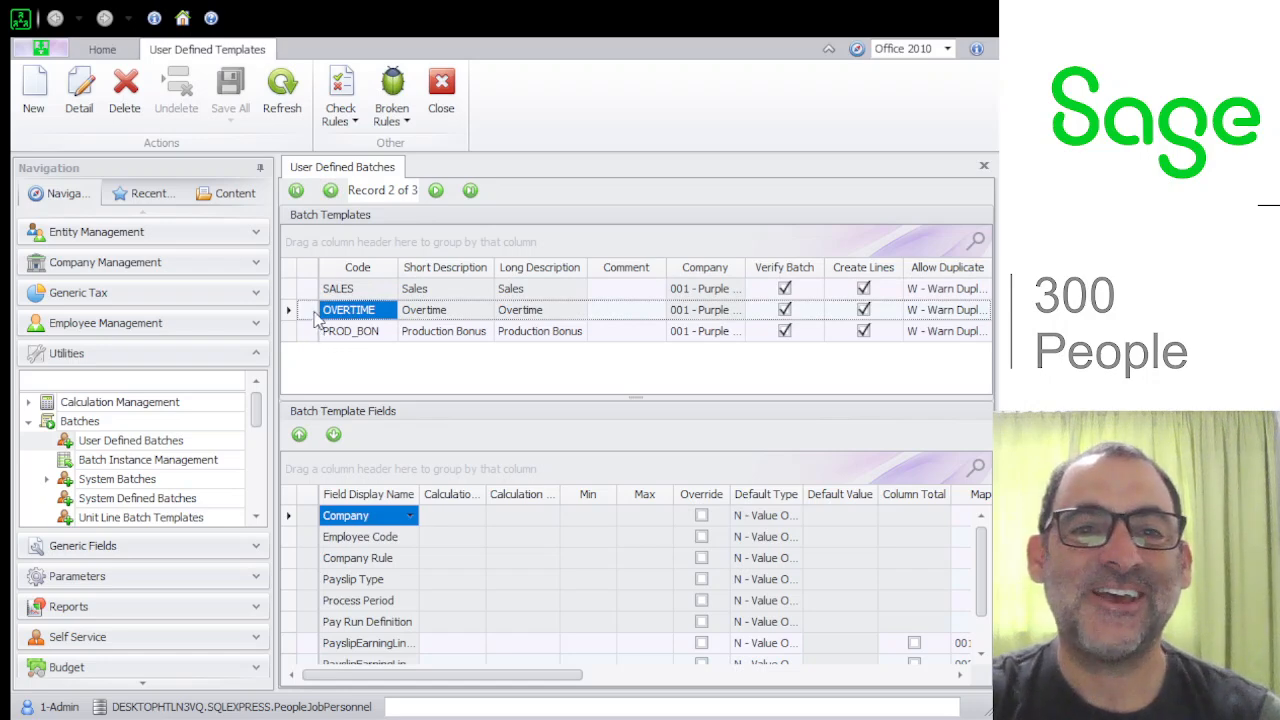
click(311, 332)
click(315, 312)
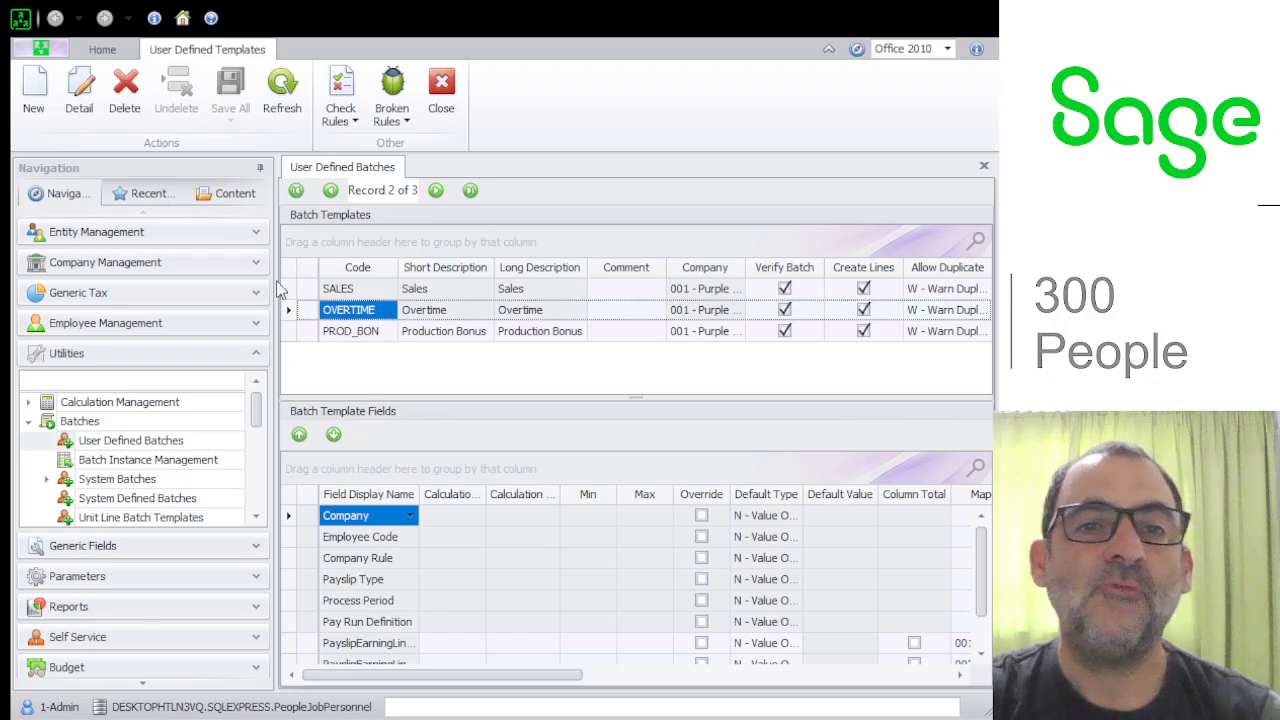
click(323, 334)
click(308, 292)
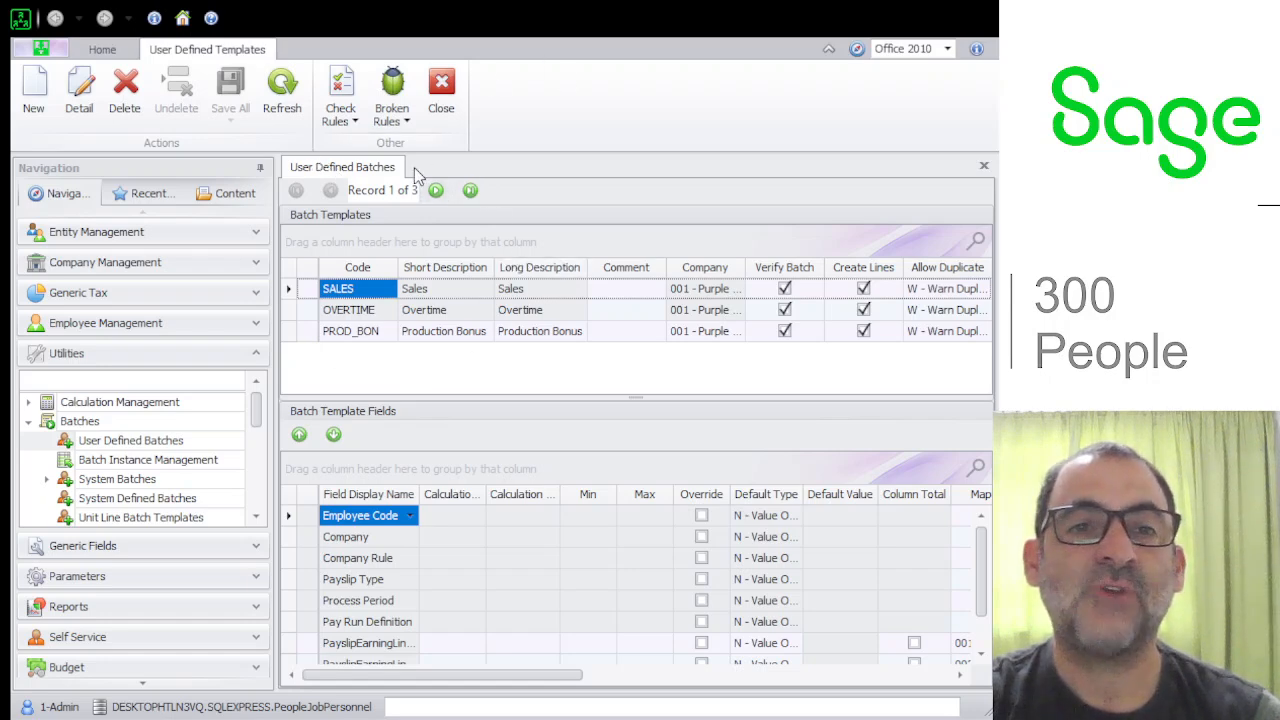
- Start a new batch template with the code OVERTIMENEW and the short description Overtime
click(33, 90)
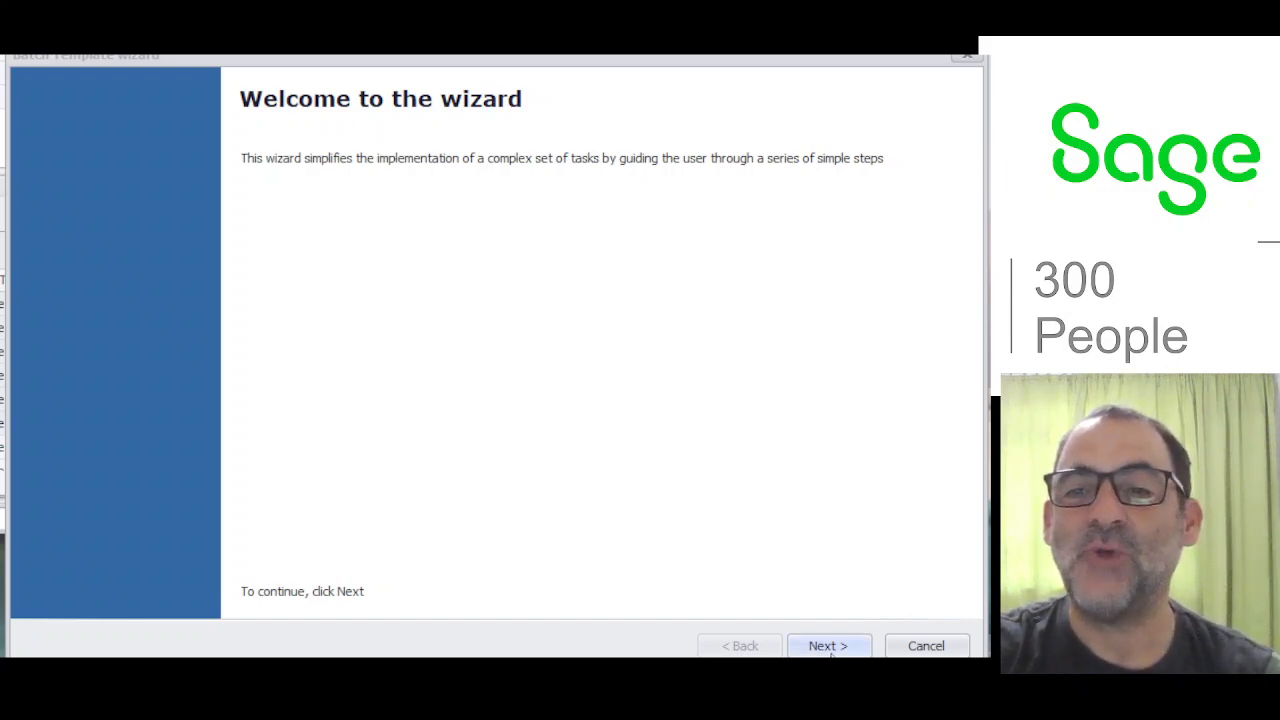
click(828, 647)
click(828, 647)
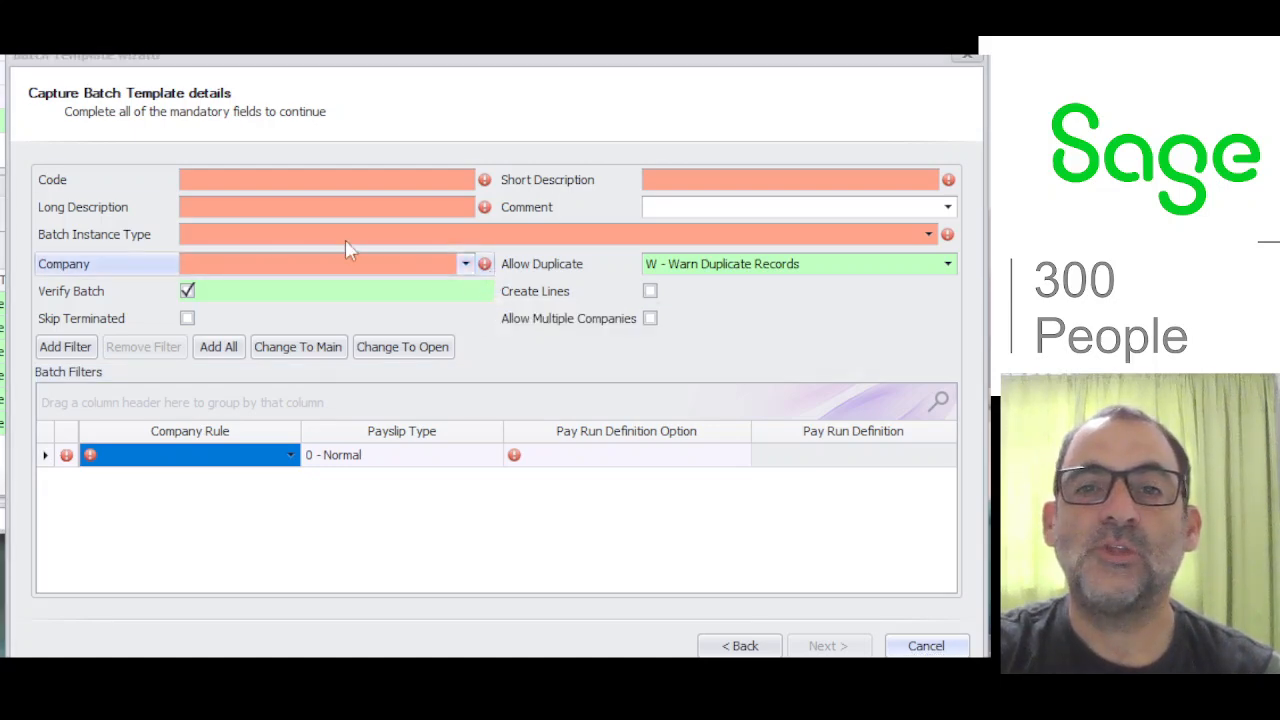
click(368, 178)
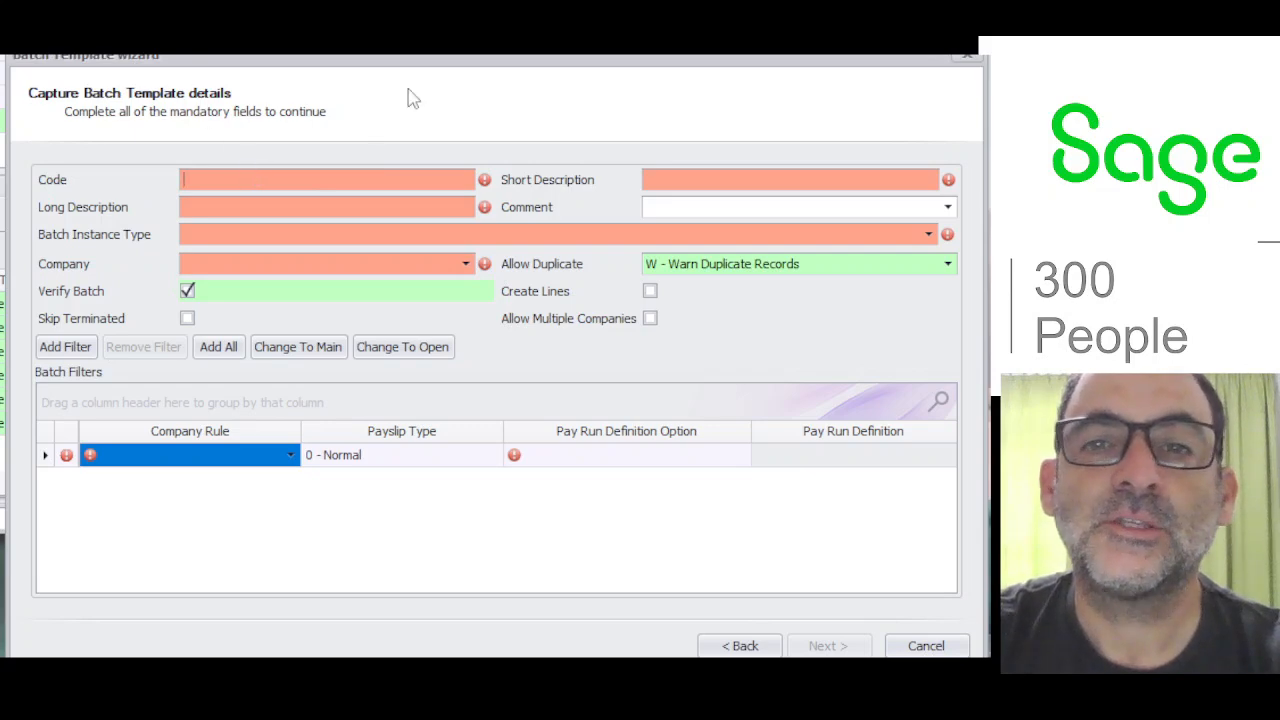
text(OVERTIME)
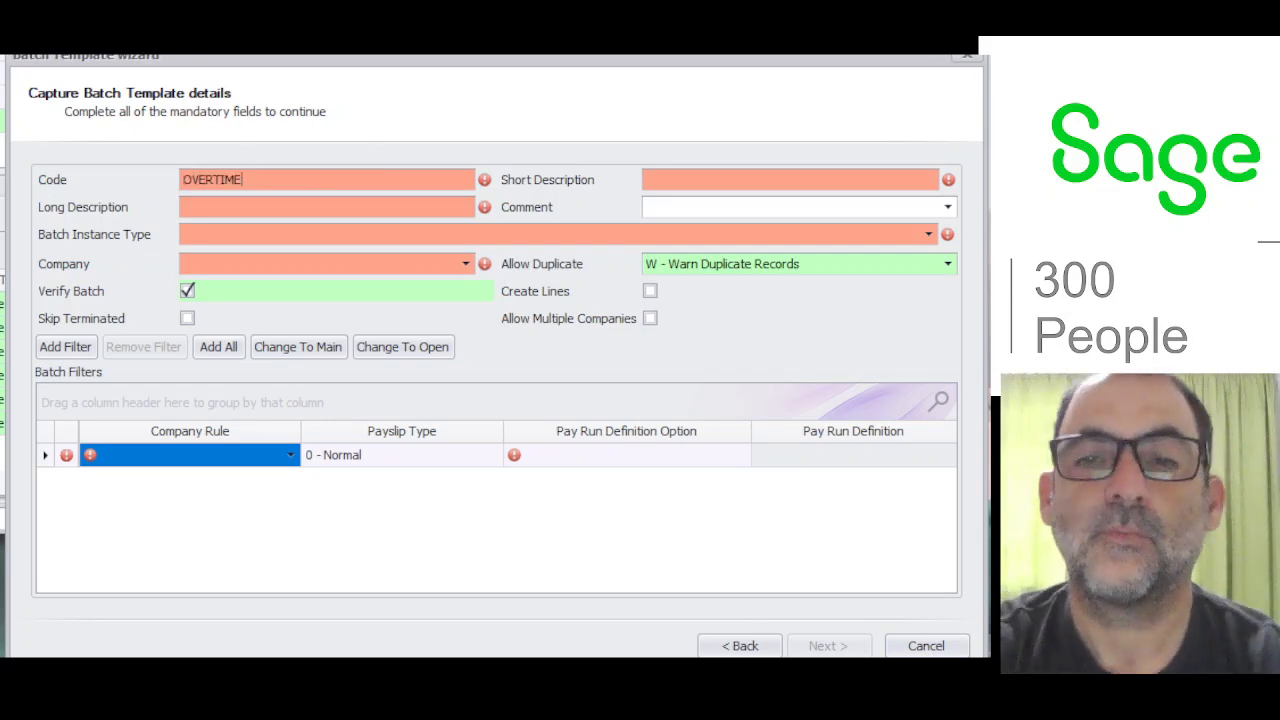
key(Tab)
text(Overtime)
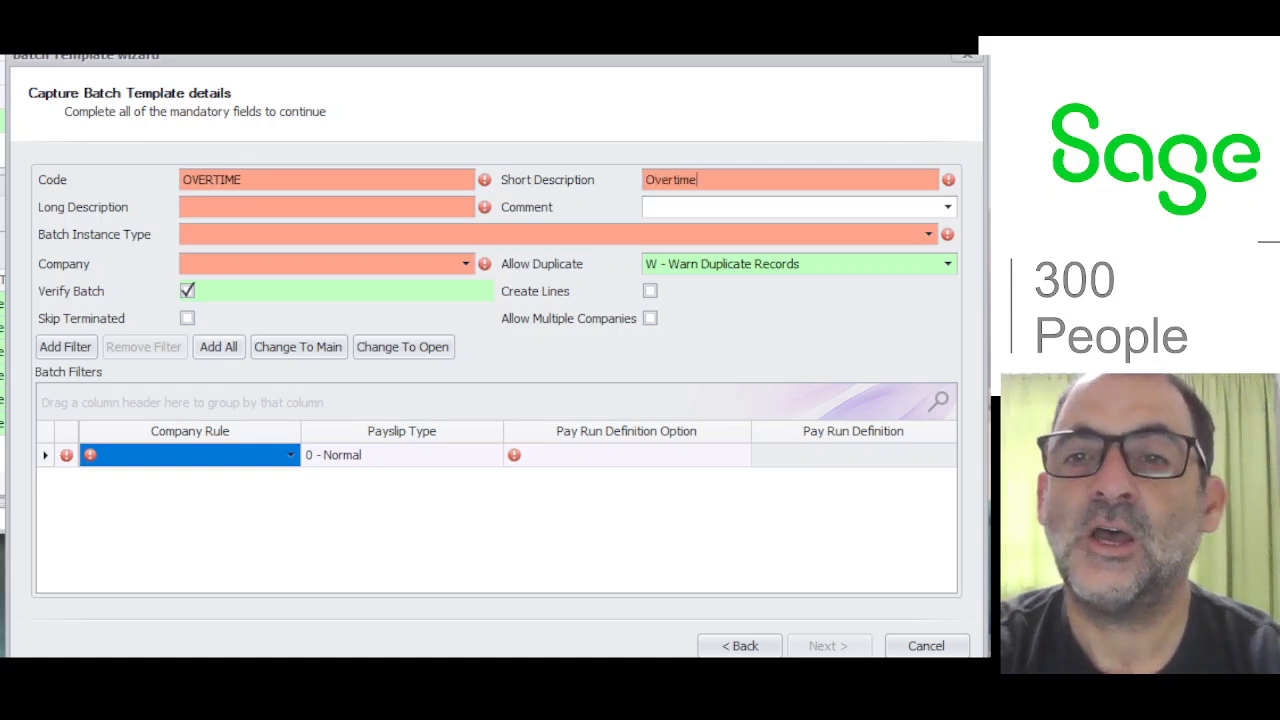
key(Tab)
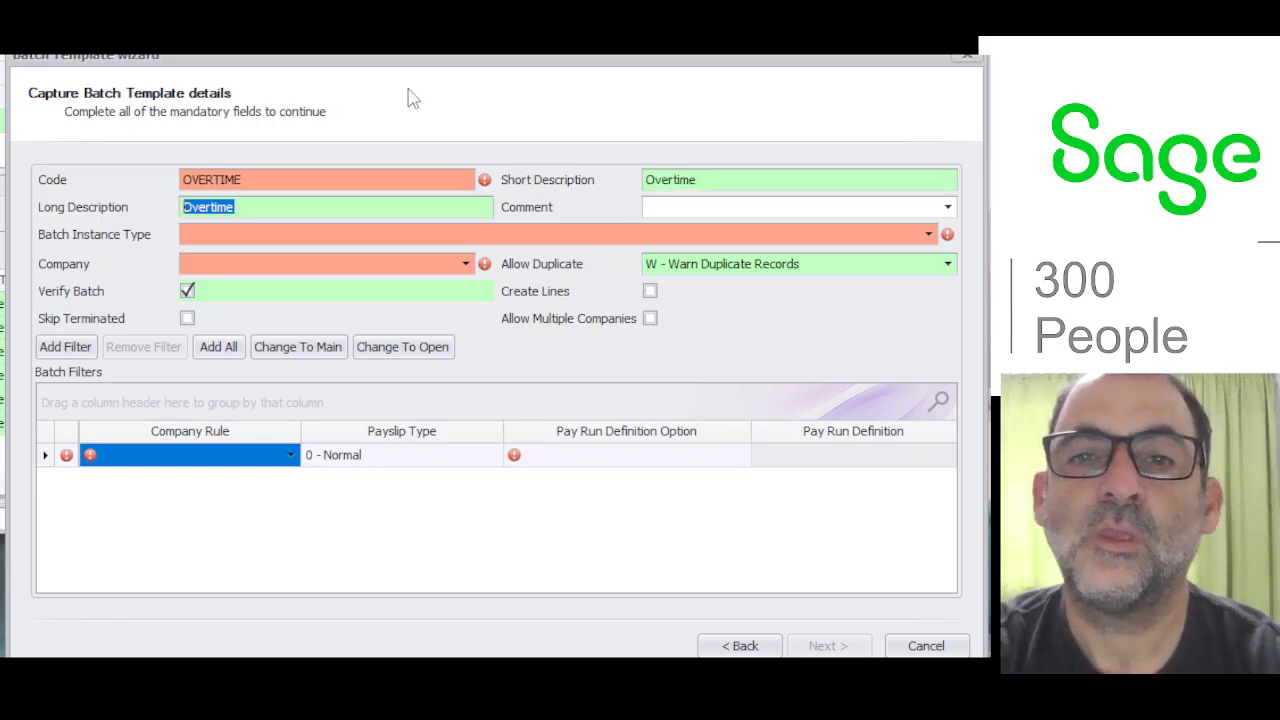
key(Tab)
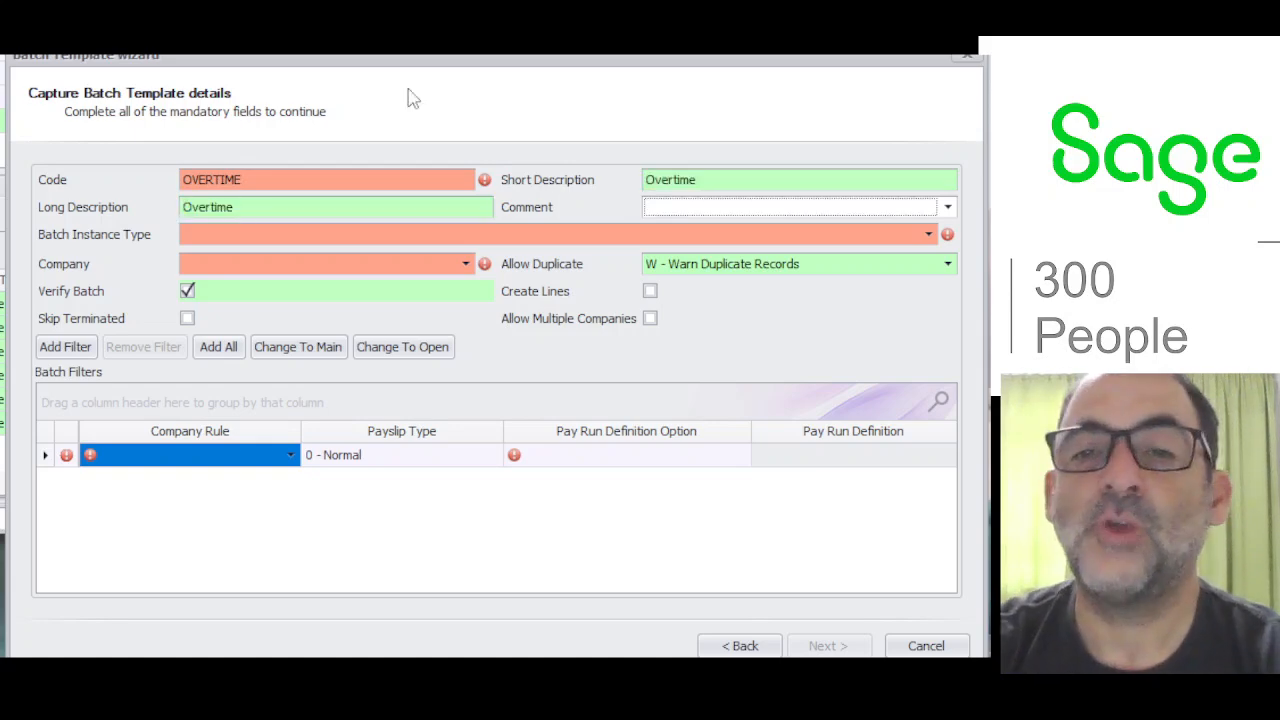
click(257, 180)
text(NEW)
key(Tab)
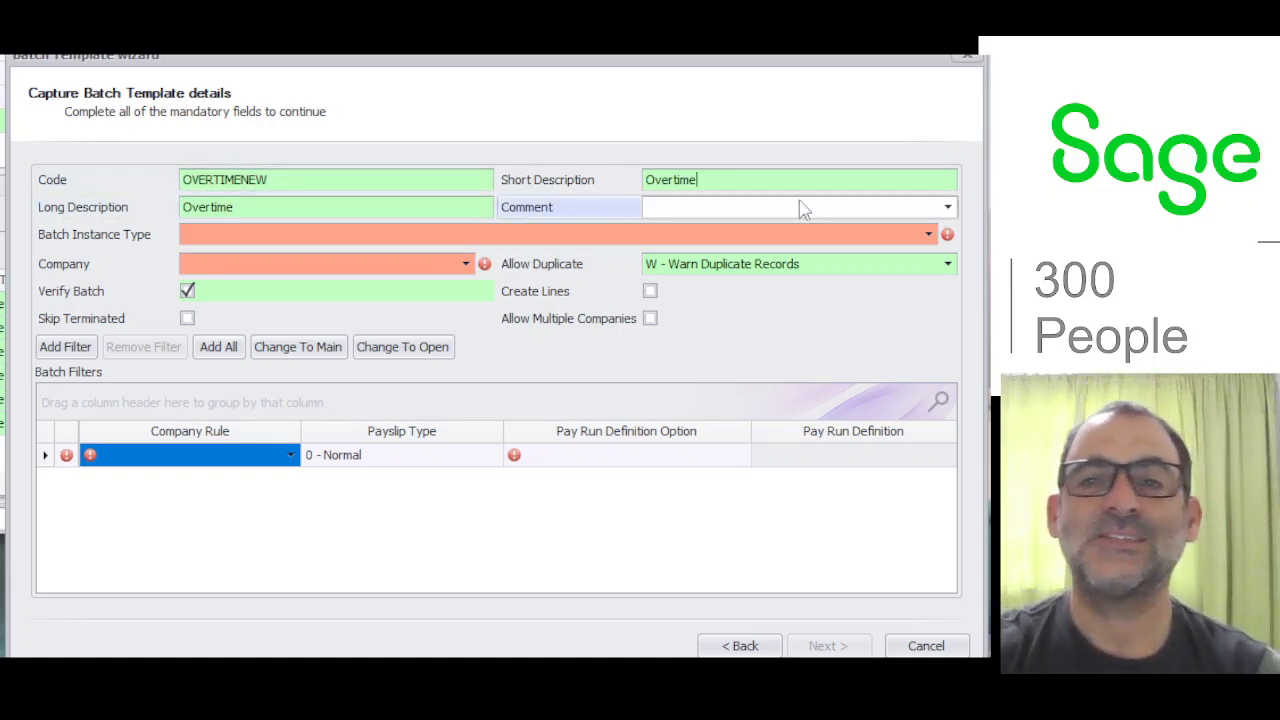
- Set the batch instance type to Import and the company to 001 - Purple Productions
click(928, 234)
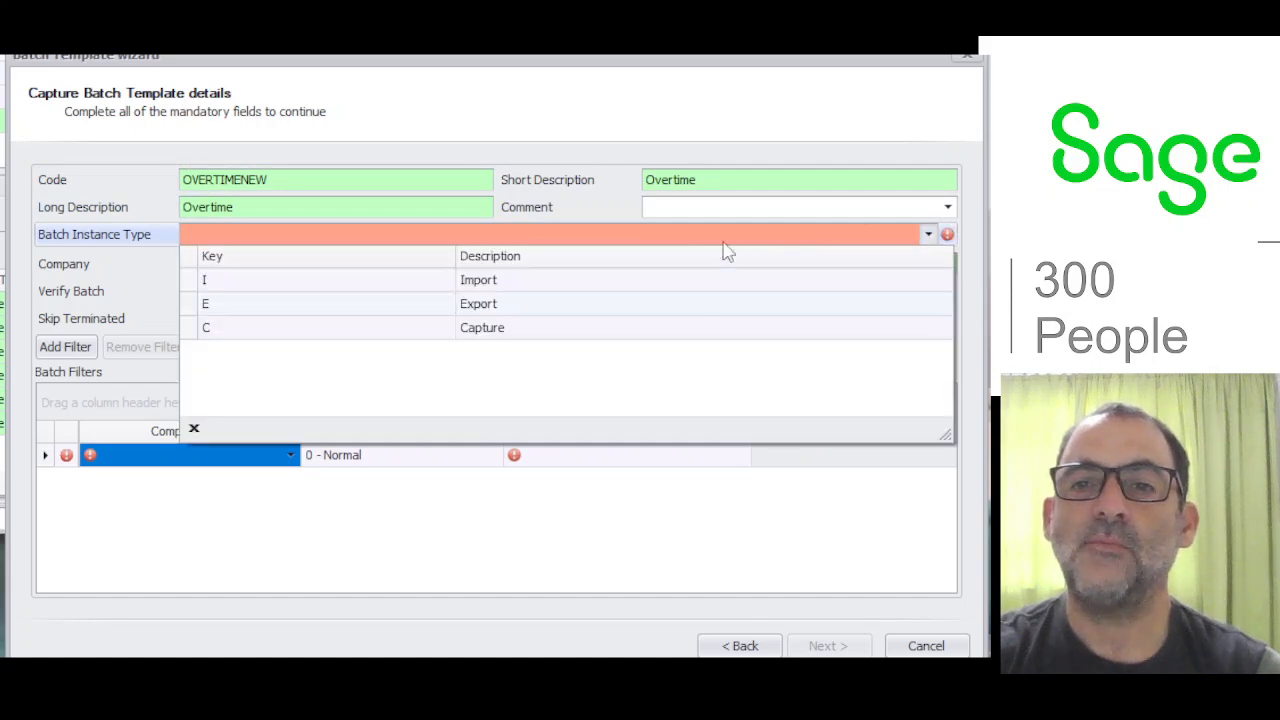
click(503, 285)
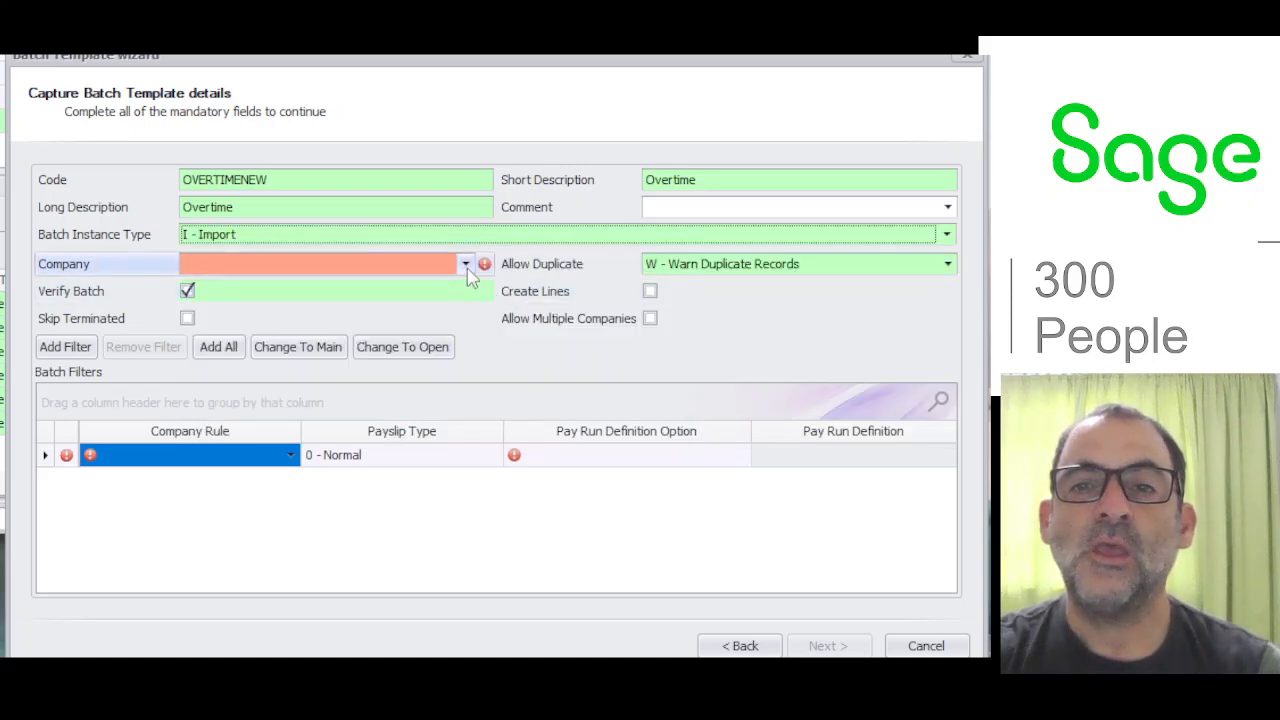
click(466, 264)
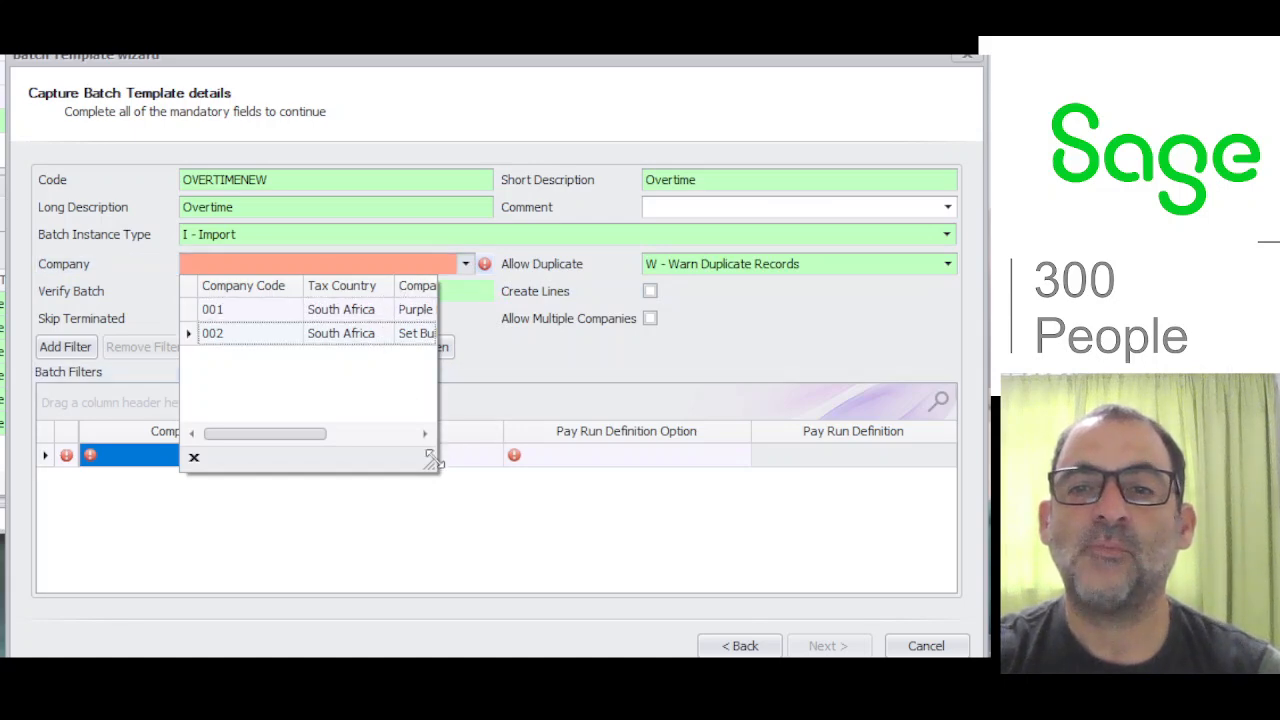
drag(430, 464, 575, 533)
click(443, 310)
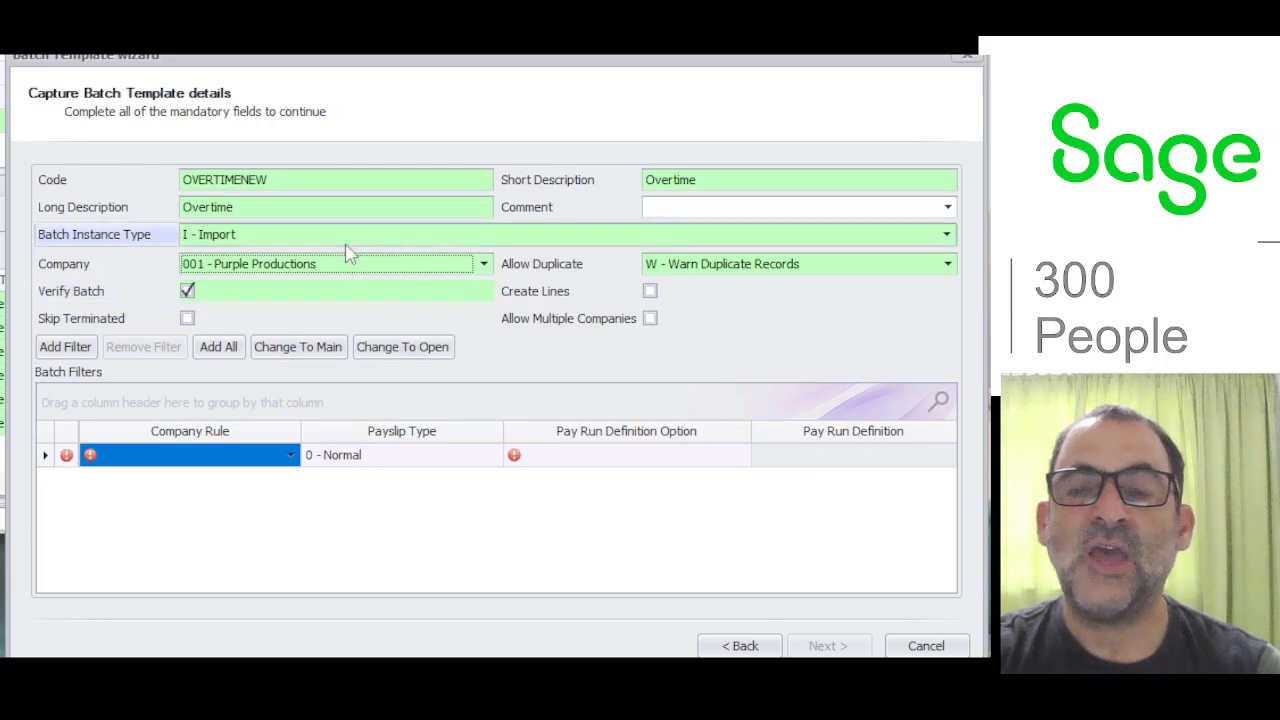
- Add all company rules as batch filters with Allow Multiple Companies off, and continue to field selection
click(650, 319)
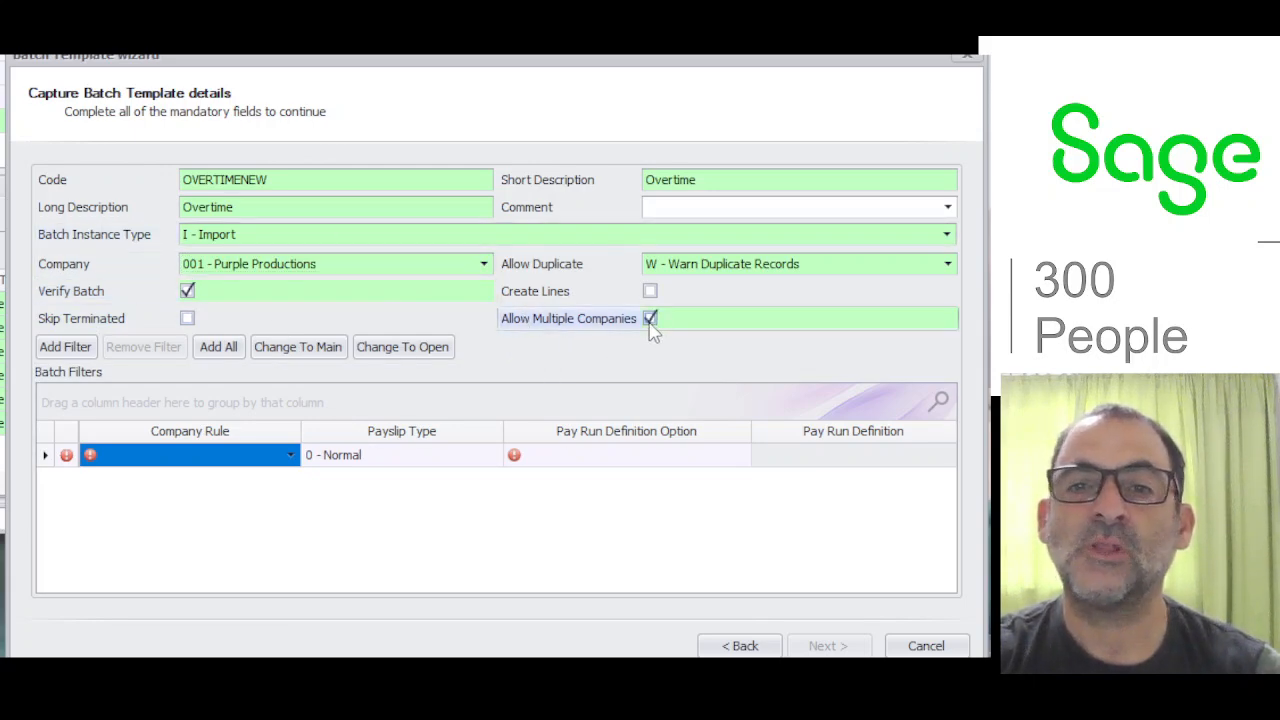
click(650, 319)
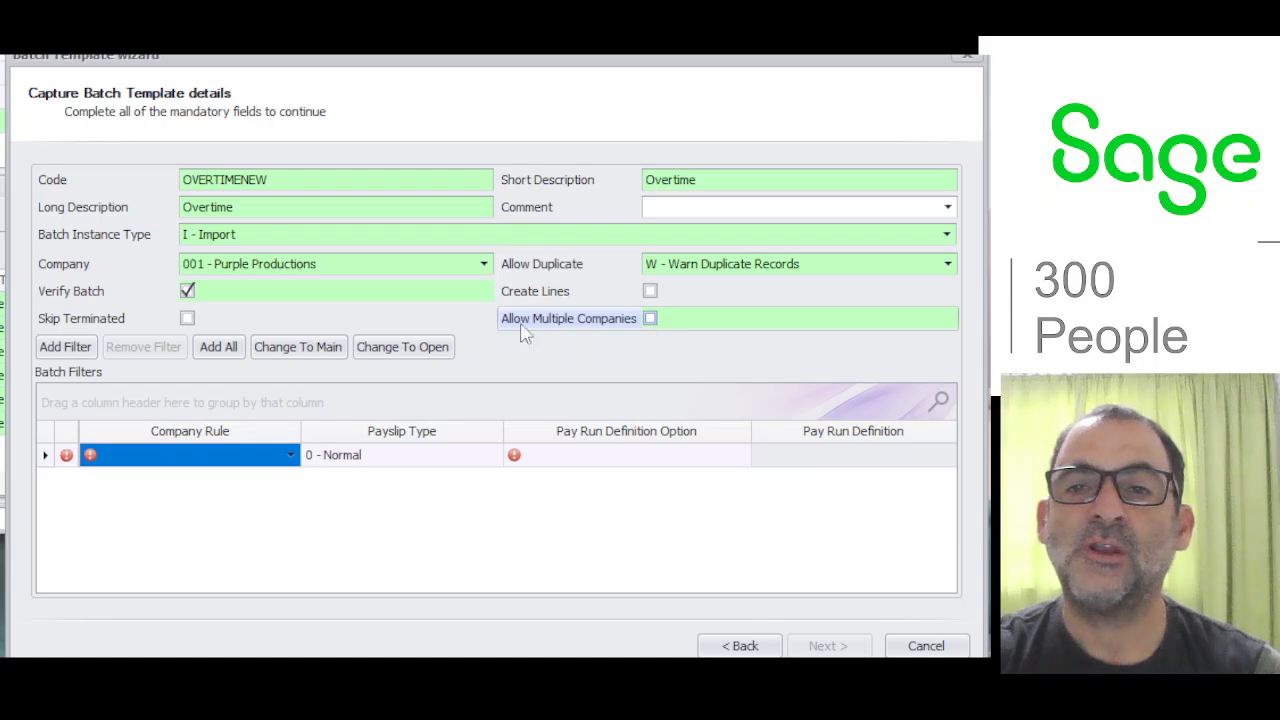
click(226, 352)
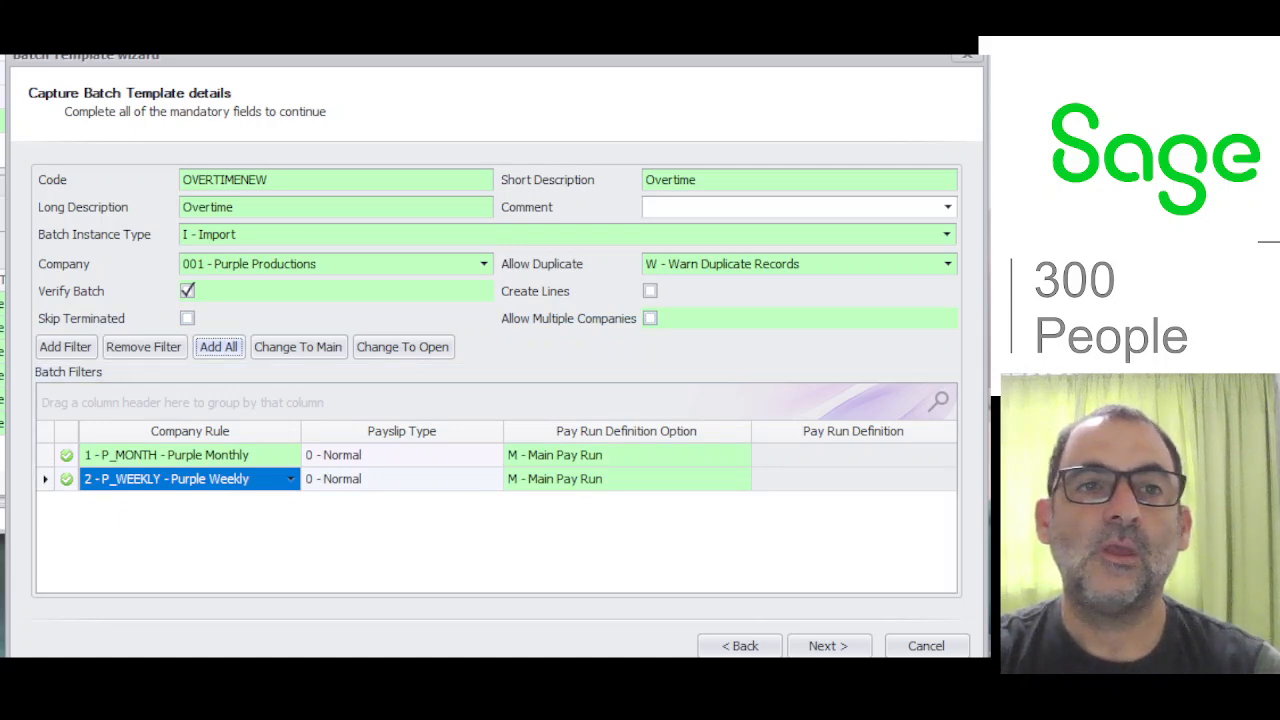
click(843, 648)
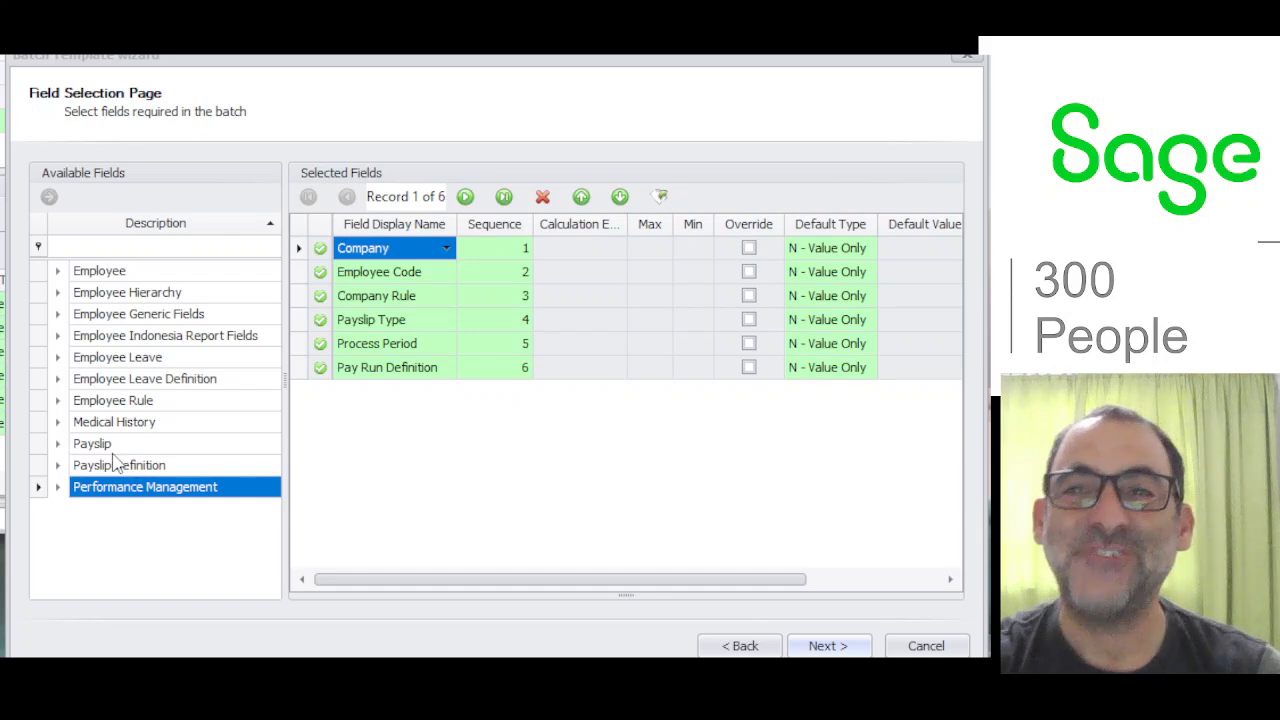
- Add a field of the OT1_5 payslip earning line to the template's selected fields
click(64, 444)
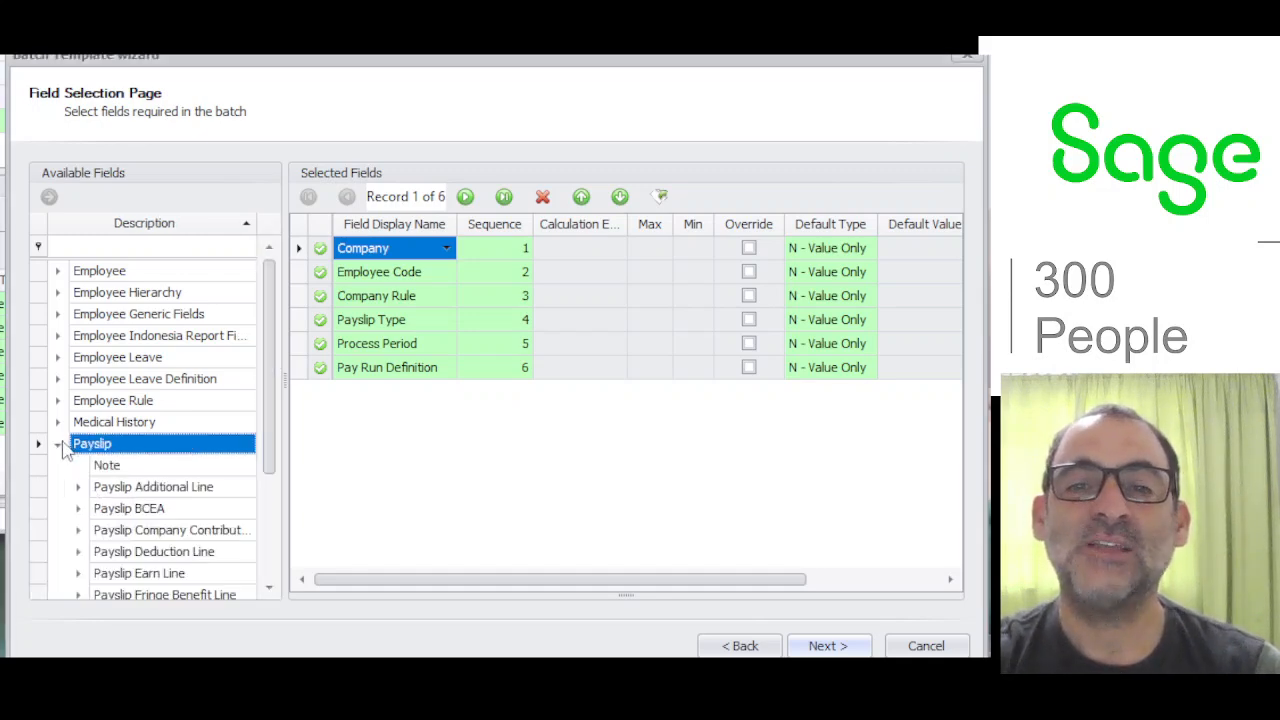
drag(276, 445, 271, 528)
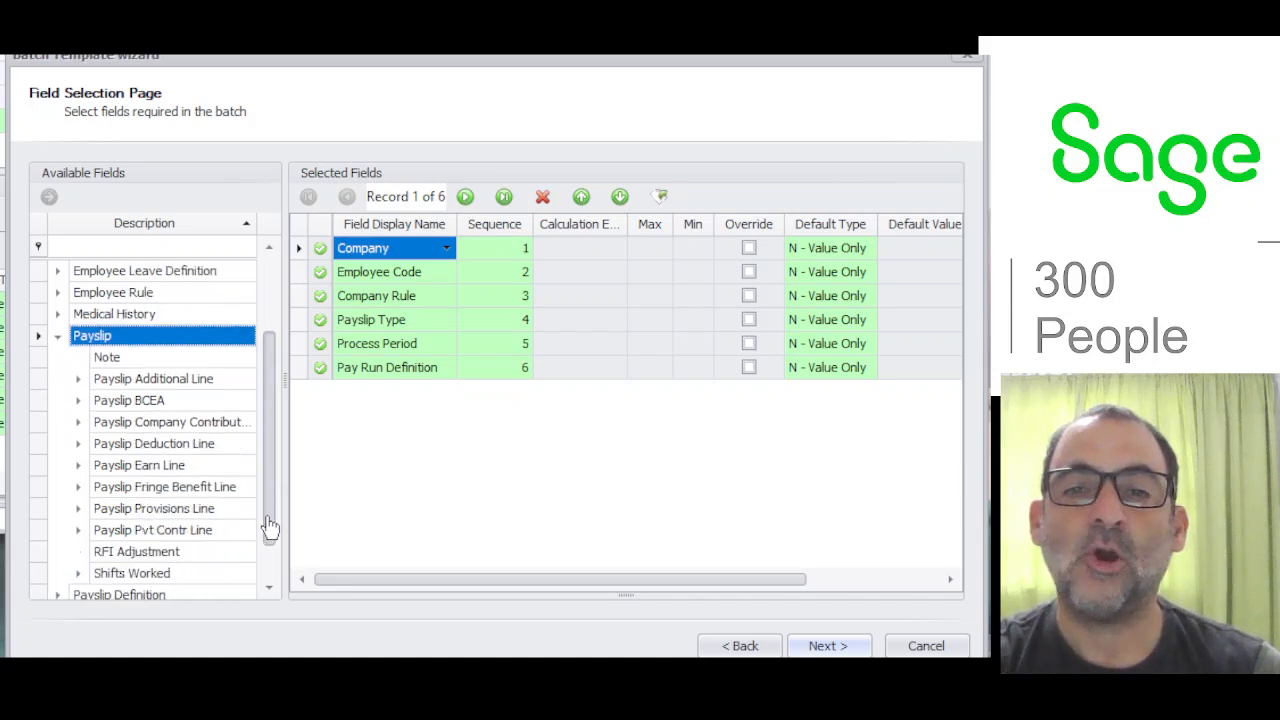
click(78, 466)
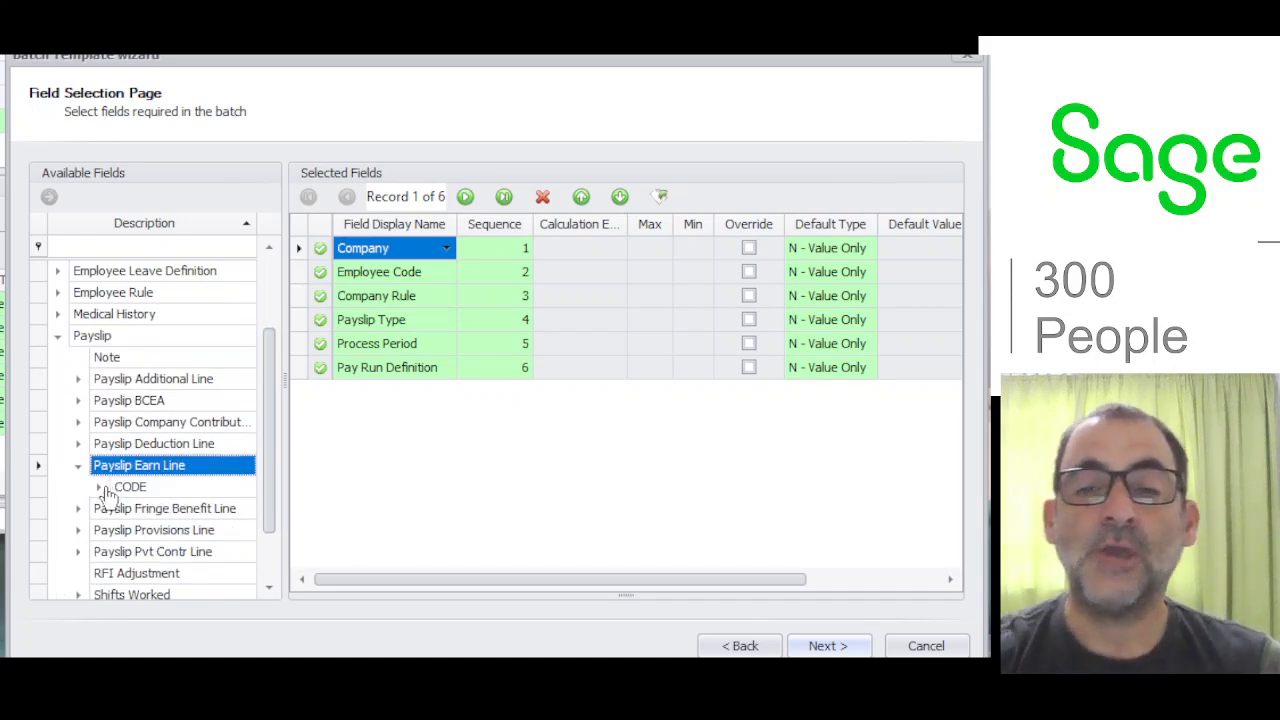
click(104, 489)
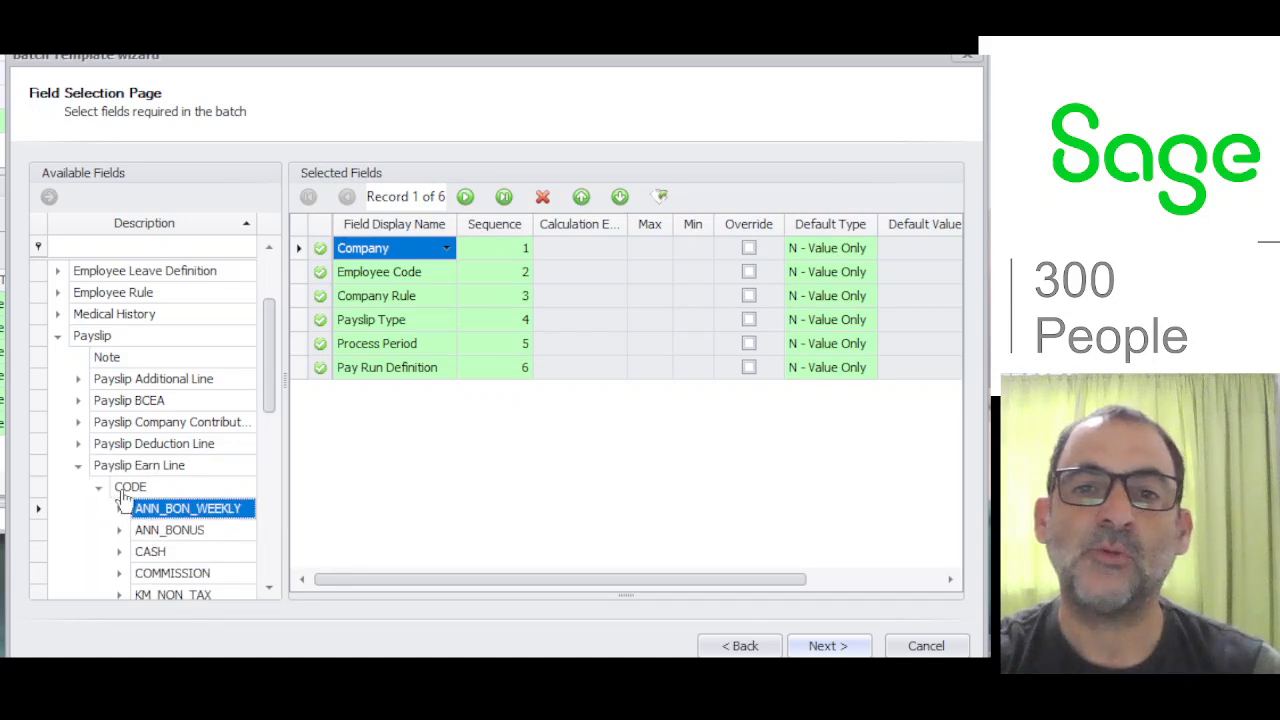
drag(277, 366, 271, 447)
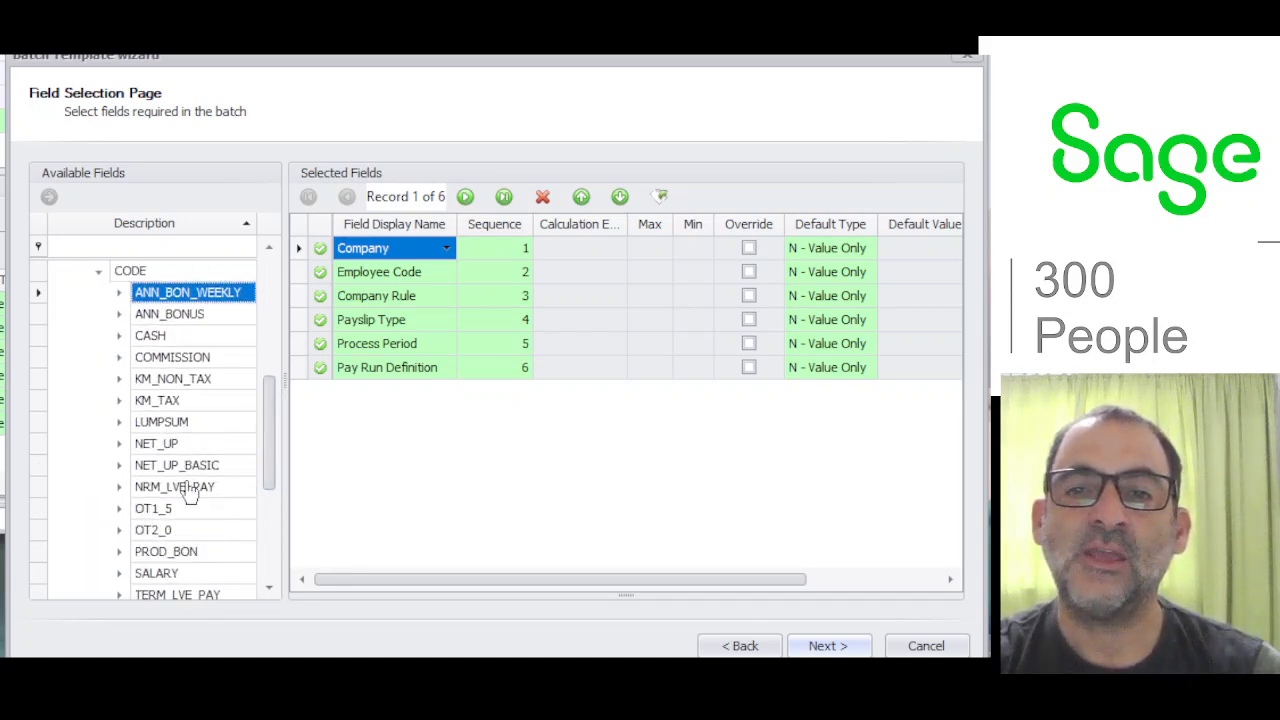
click(119, 508)
drag(277, 423, 277, 467)
double_click(193, 552)
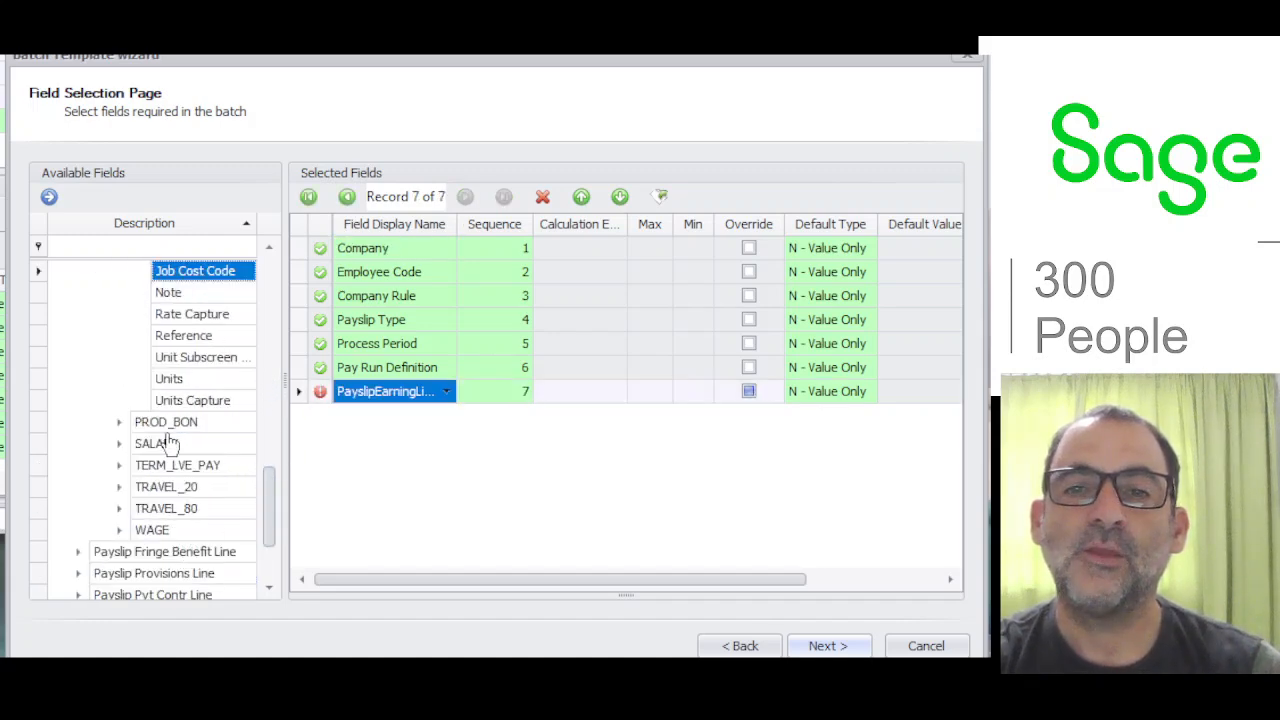
- Add the Units Capture field of the OT2_0 payslip earning line to the selected fields, and widen the Field Display Name column
scroll(200, 425, up, 2)
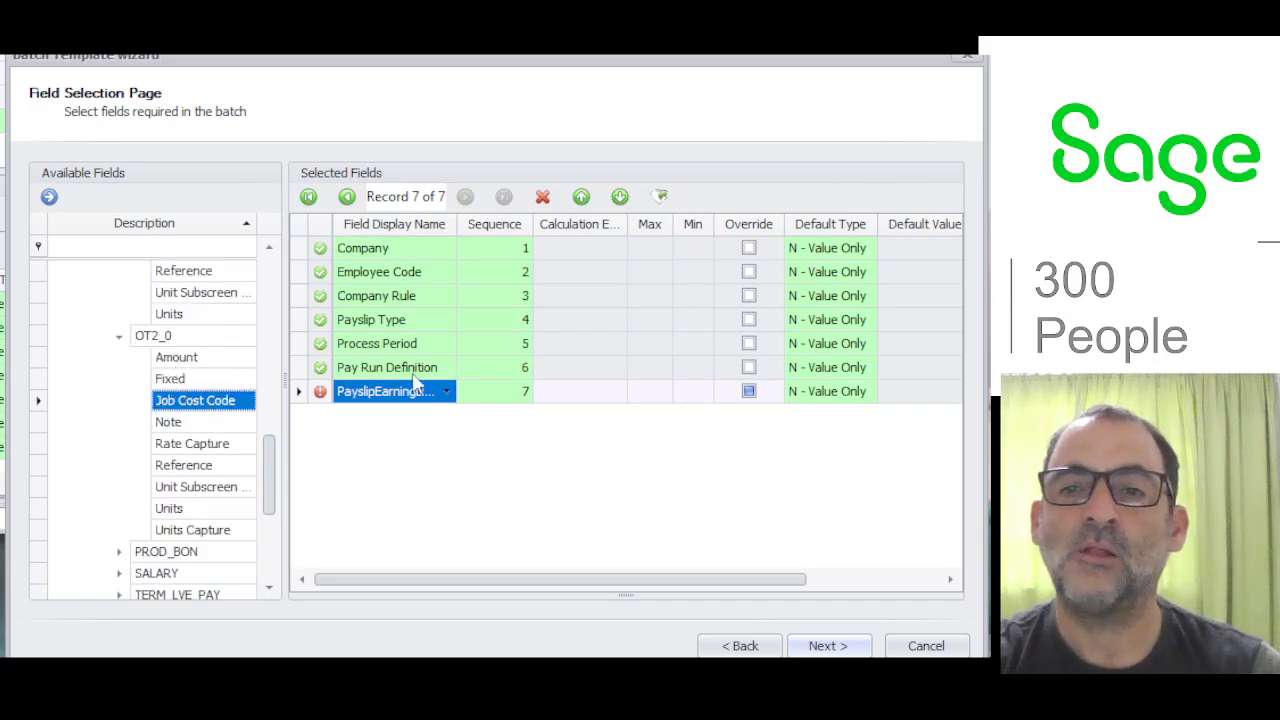
click(468, 222)
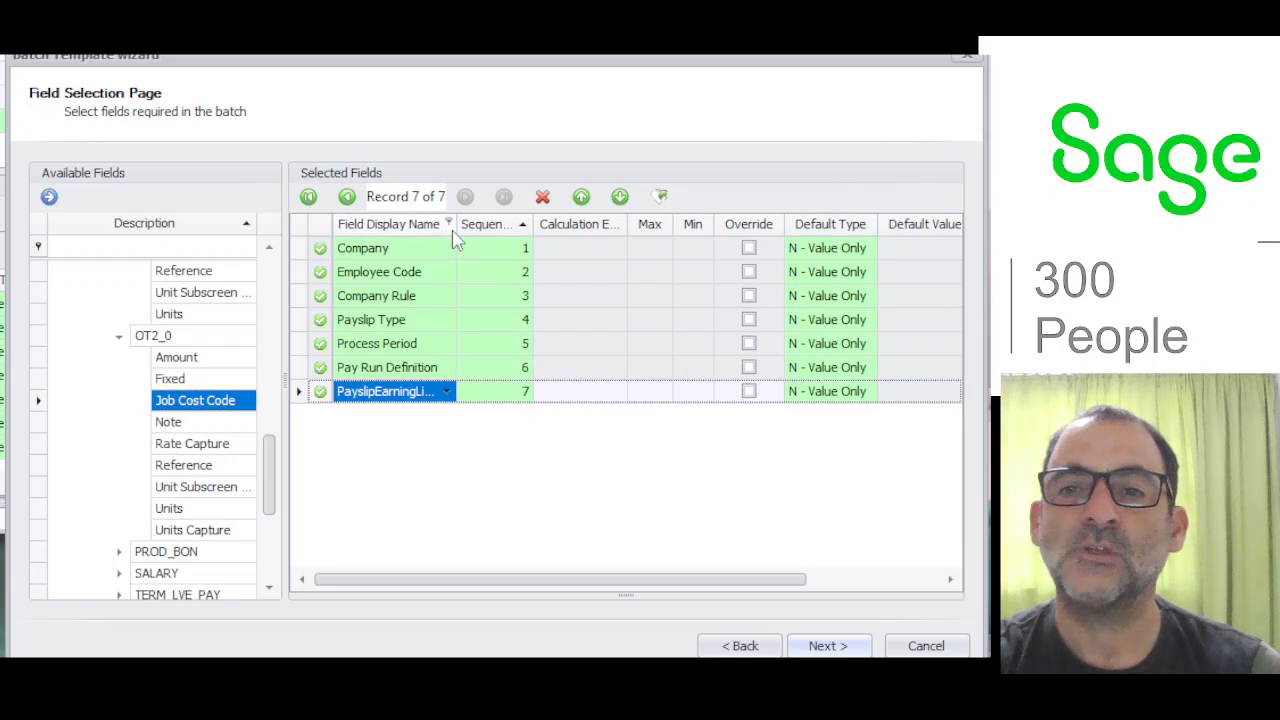
drag(457, 228, 535, 228)
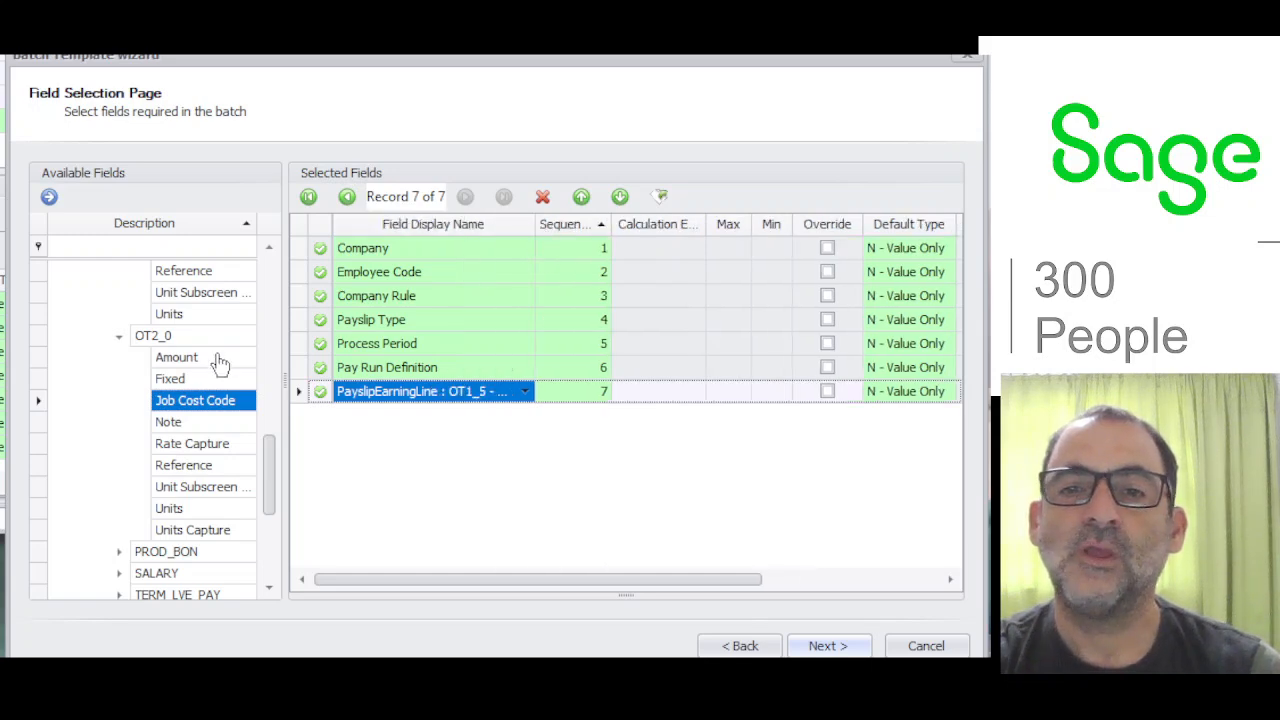
double_click(189, 530)
scroll(190, 530, down, 2)
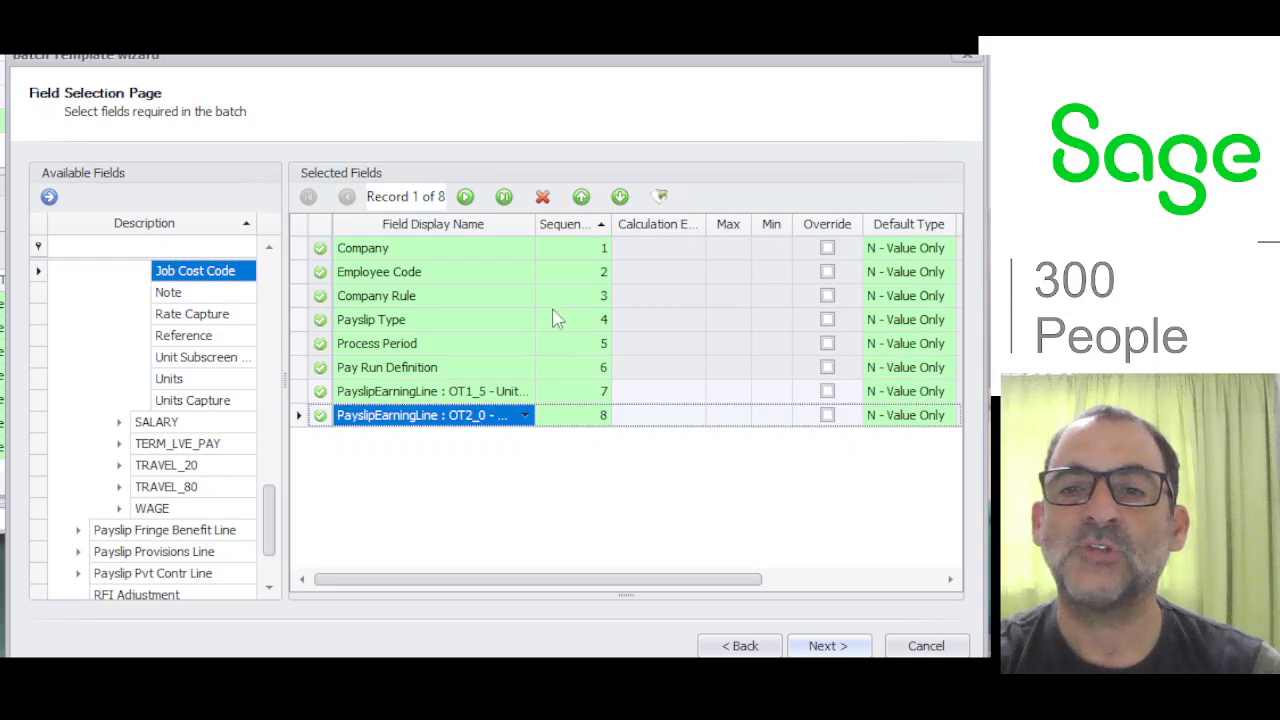
drag(536, 224, 586, 224)
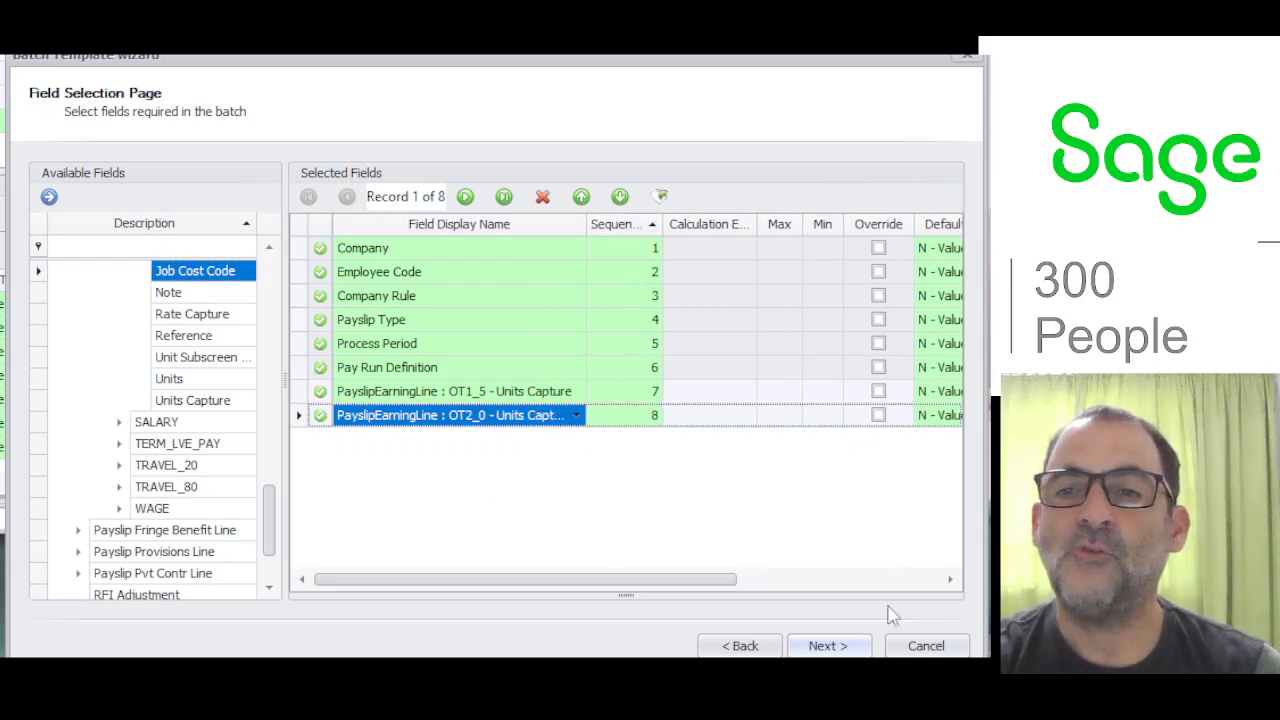
- Finish the batch template wizard, and arrange the window and Field Display Name column so the template's field names are readable
click(827, 646)
click(831, 647)
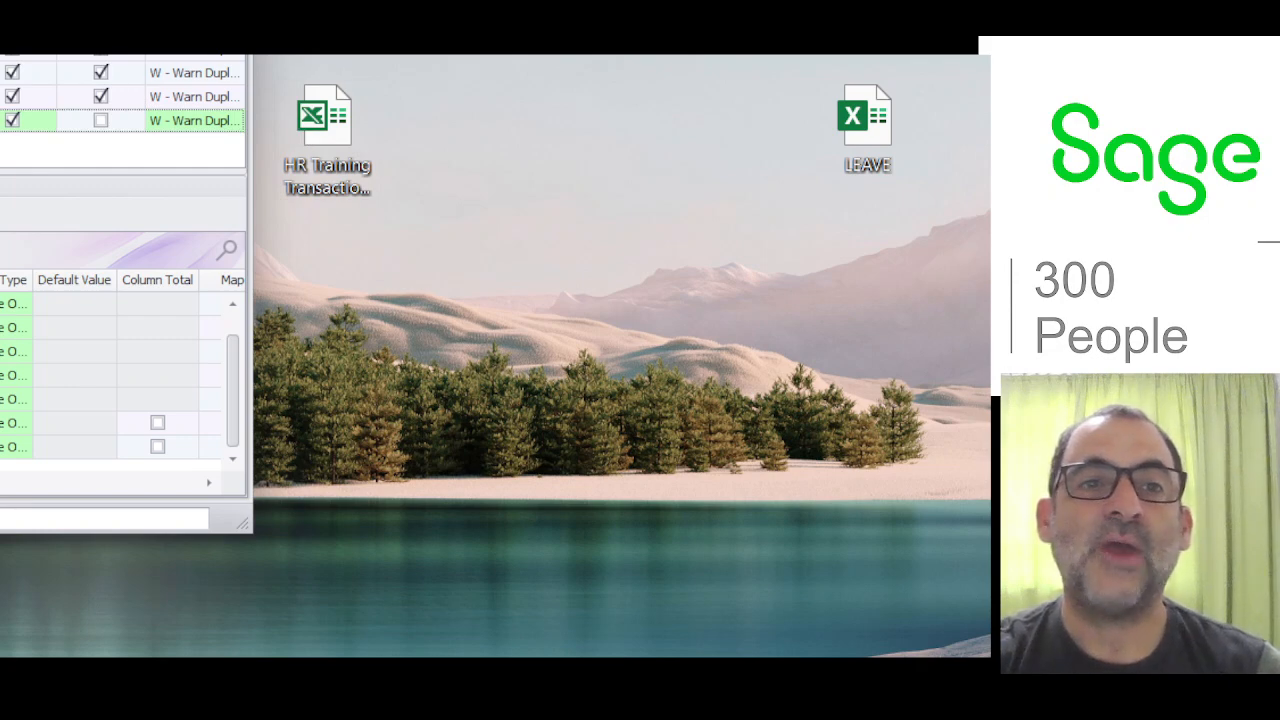
drag(120, 54, 857, 43)
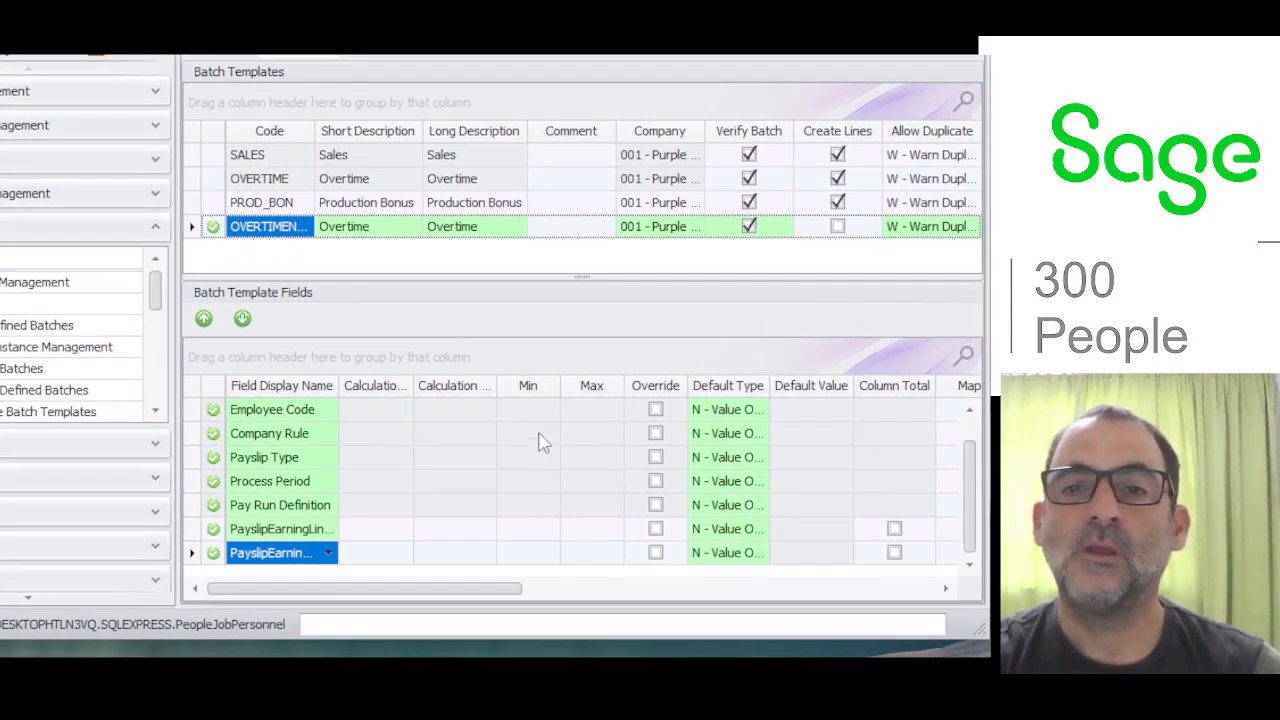
drag(338, 385, 466, 385)
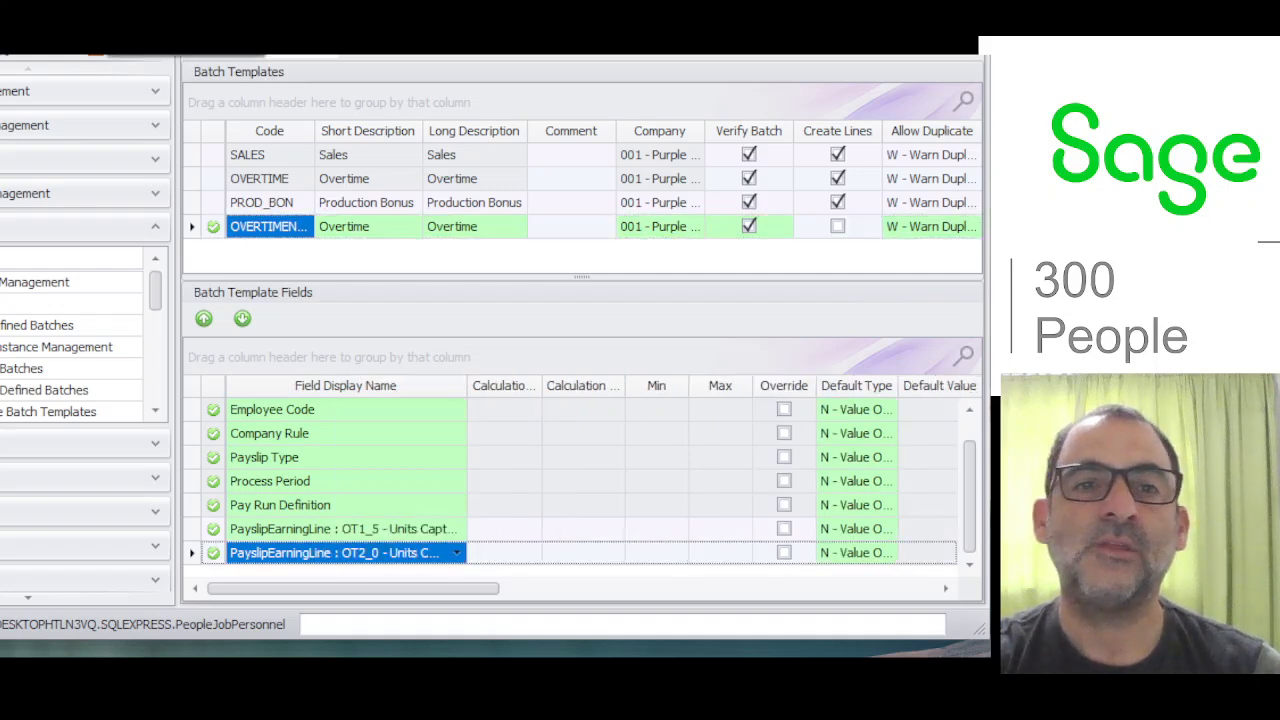
- Save all changes to the OVERTIMENEW batch template, and open Batch Instance Management
key(ctrl+s)
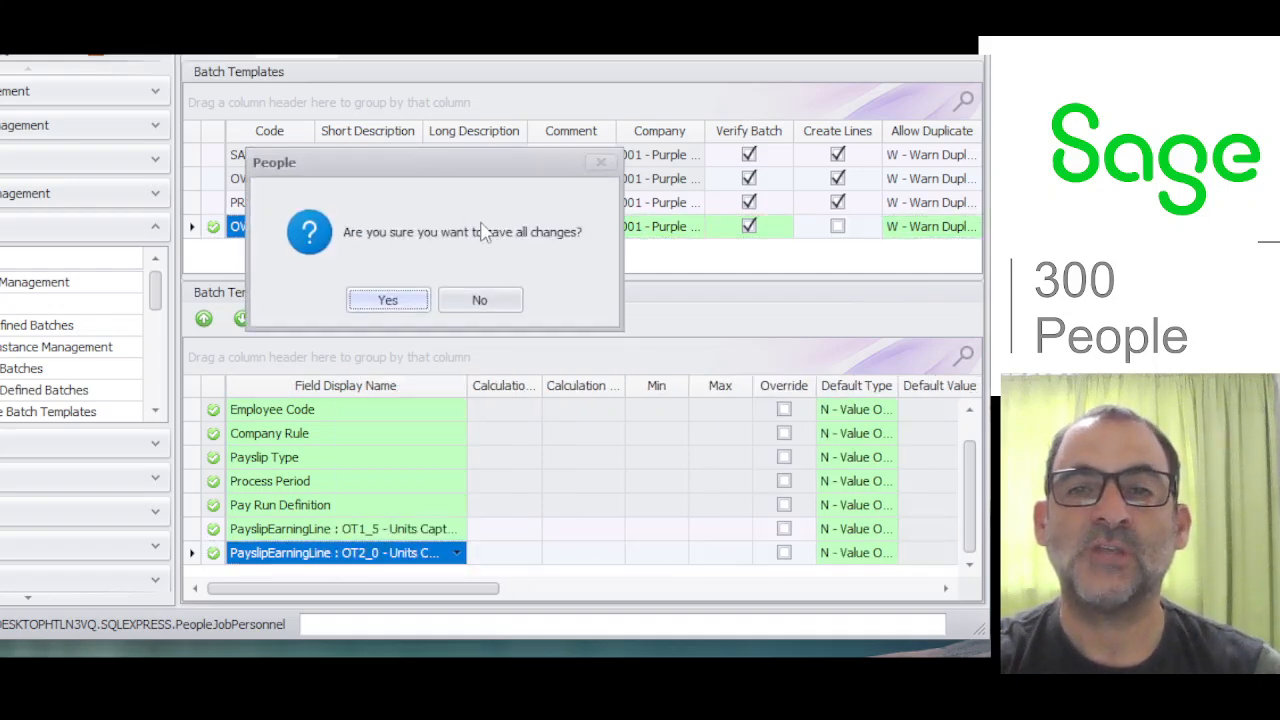
click(380, 300)
click(433, 300)
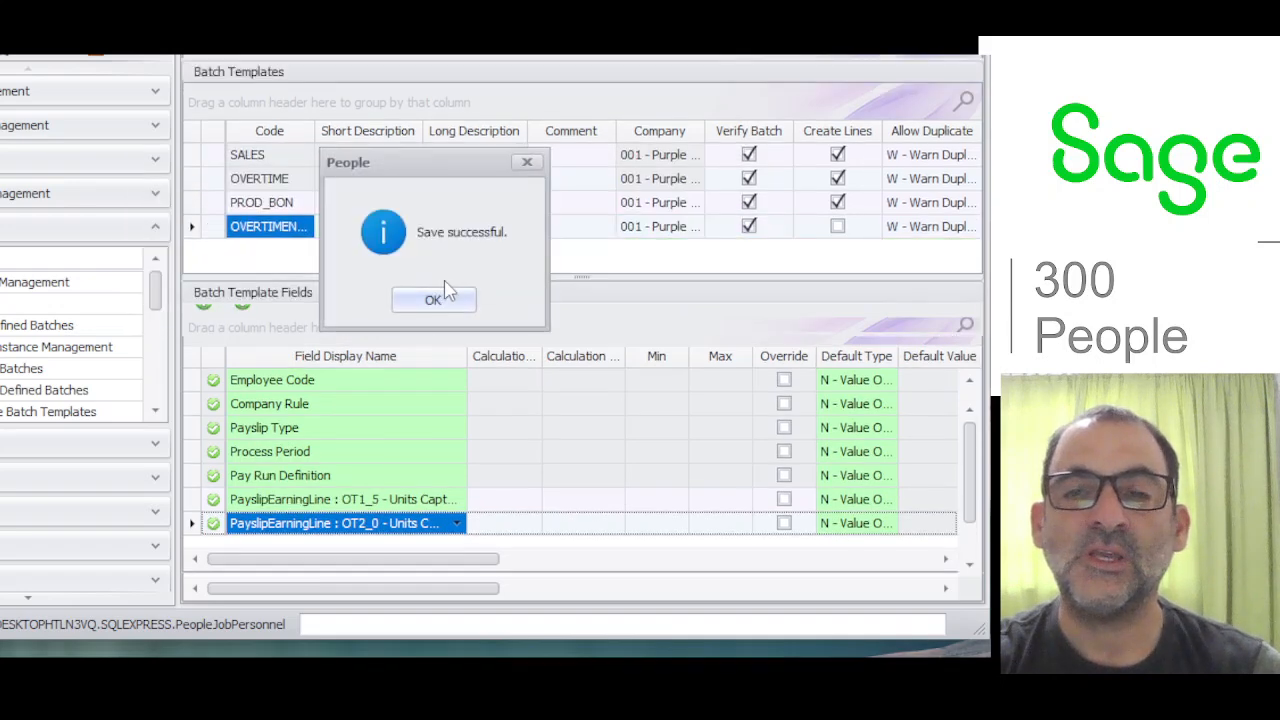
click(441, 301)
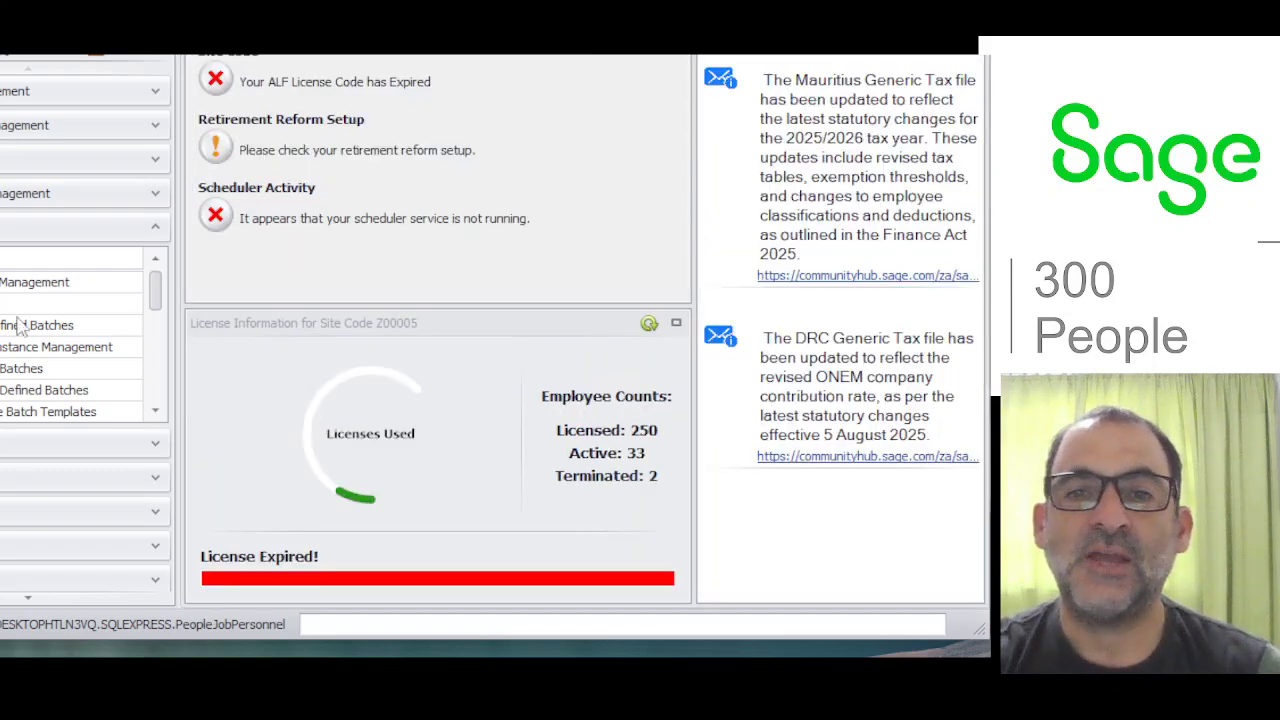
click(22, 347)
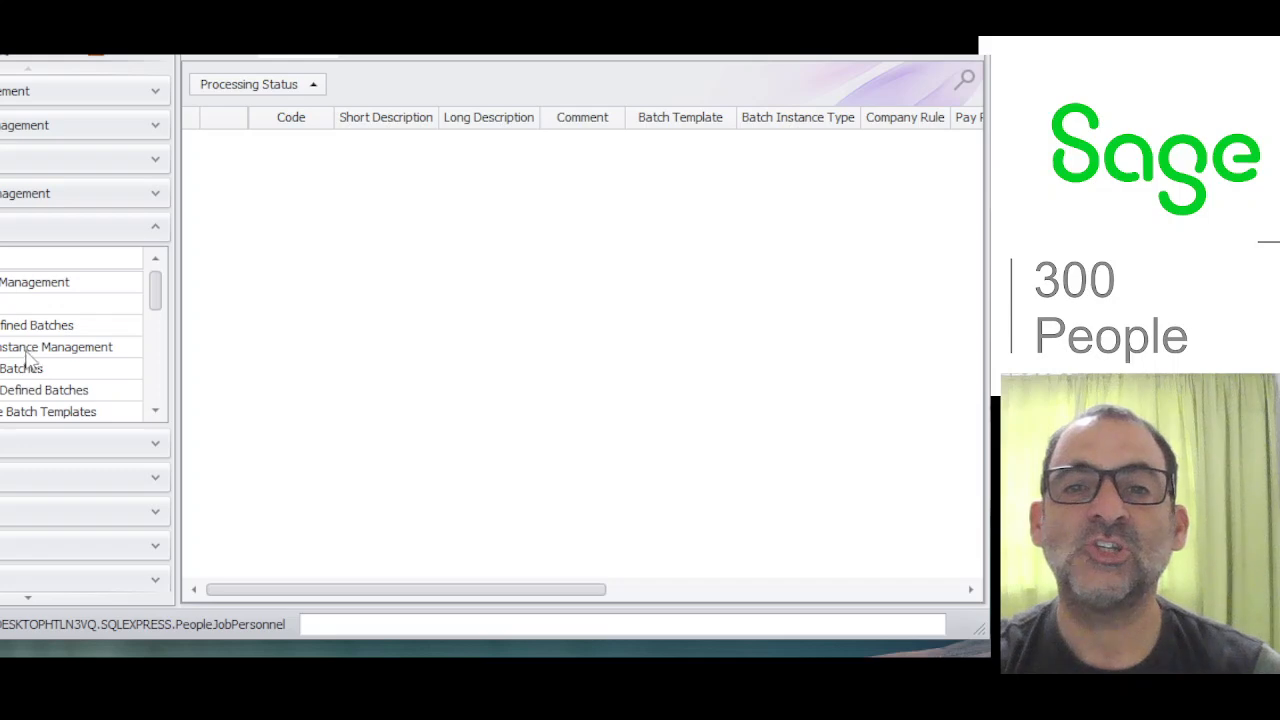
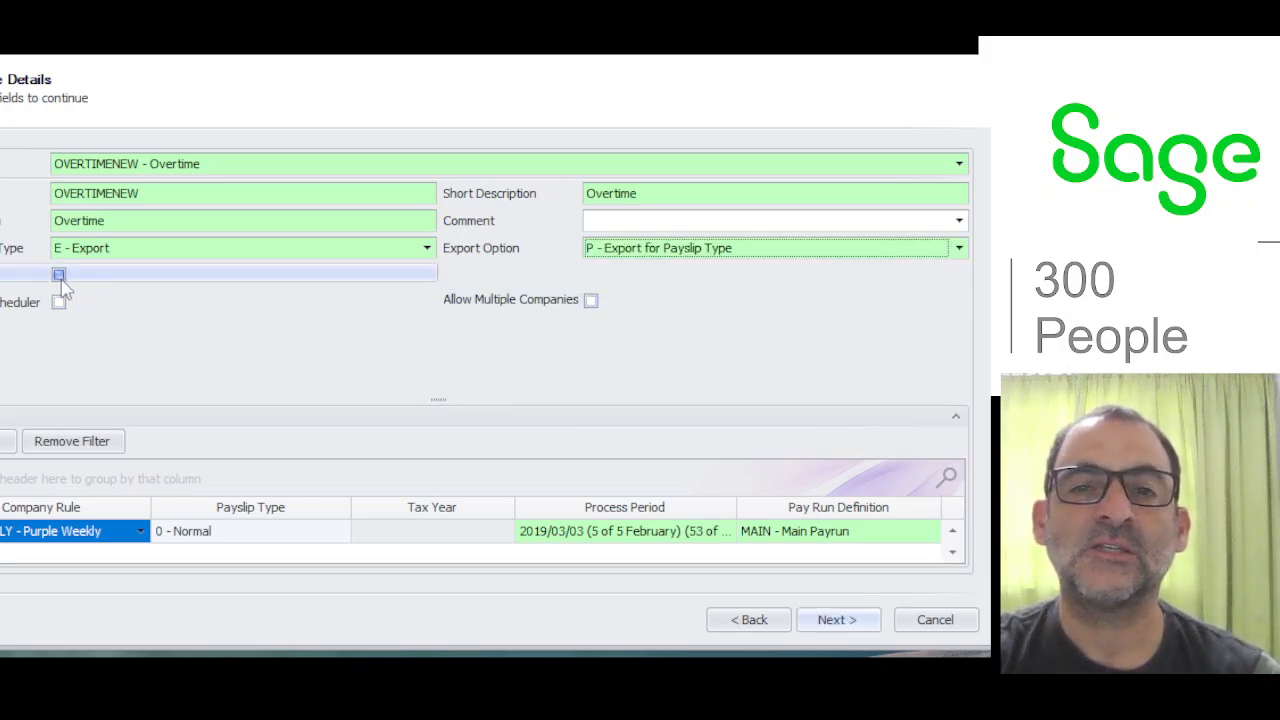
- Enable code display for the OVERTIMENEW export instance with Display Codes Option C - Code, and continue to employee selection
click(59, 276)
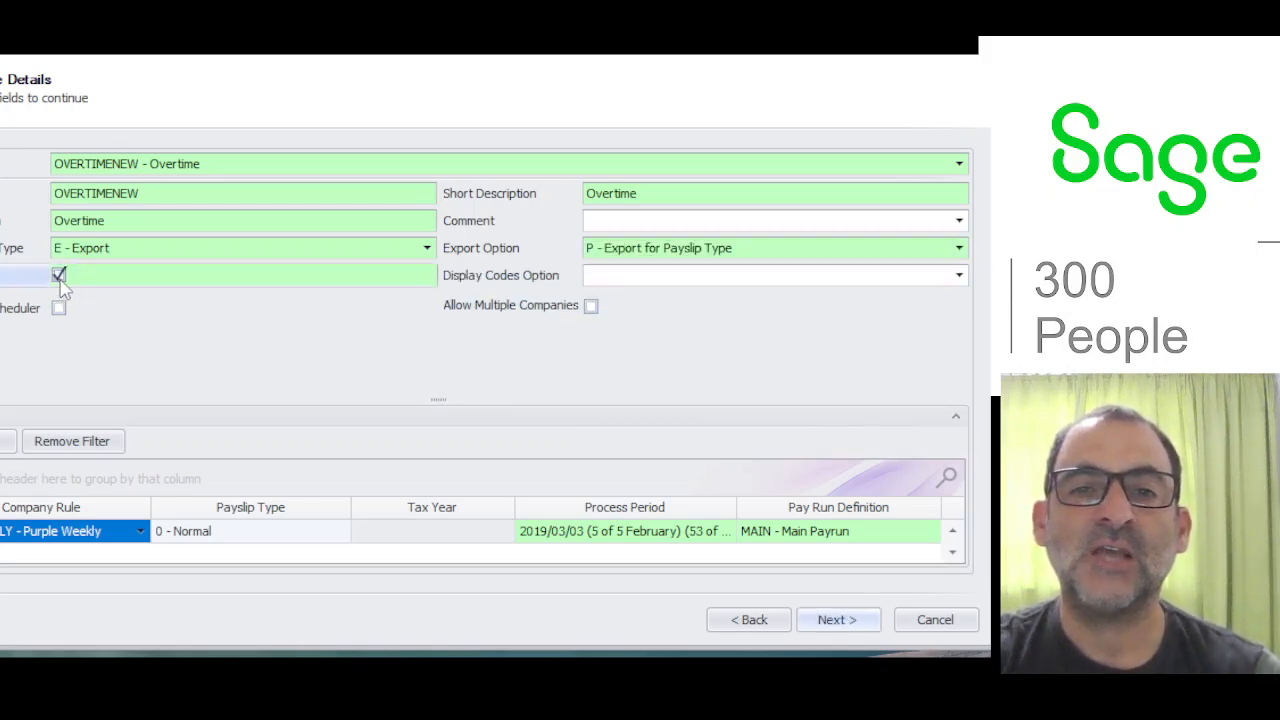
click(957, 278)
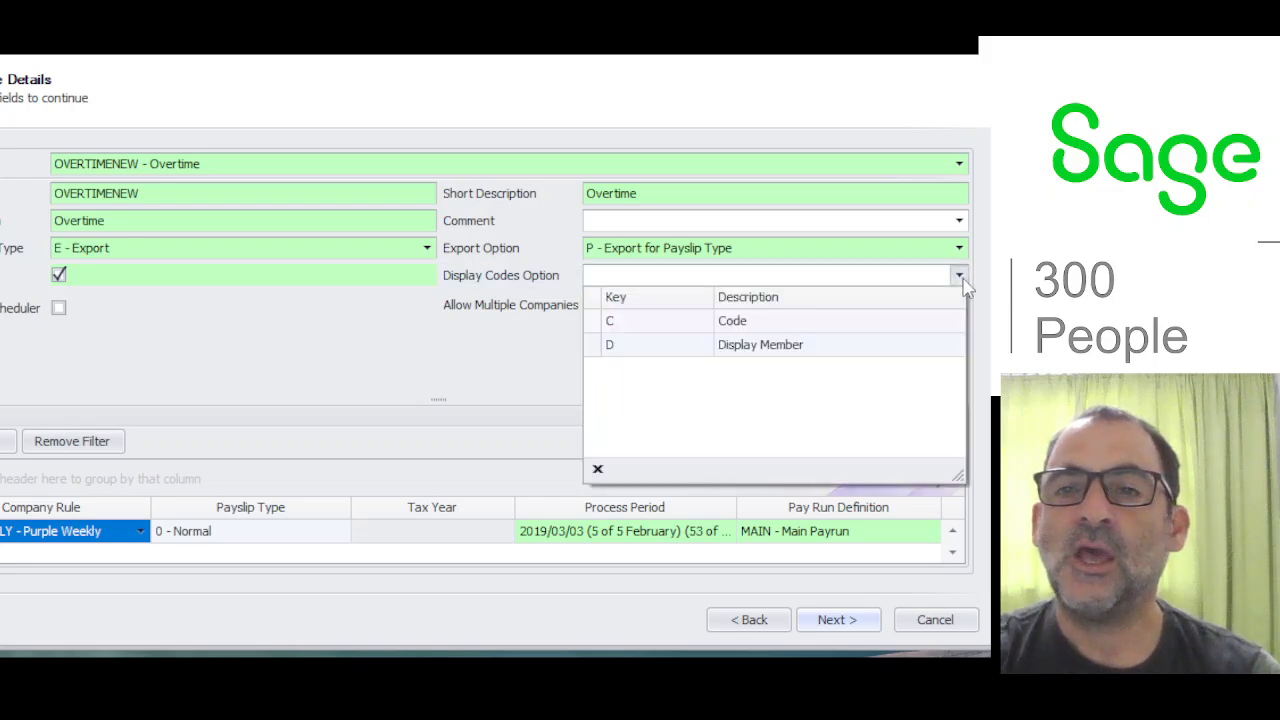
click(763, 331)
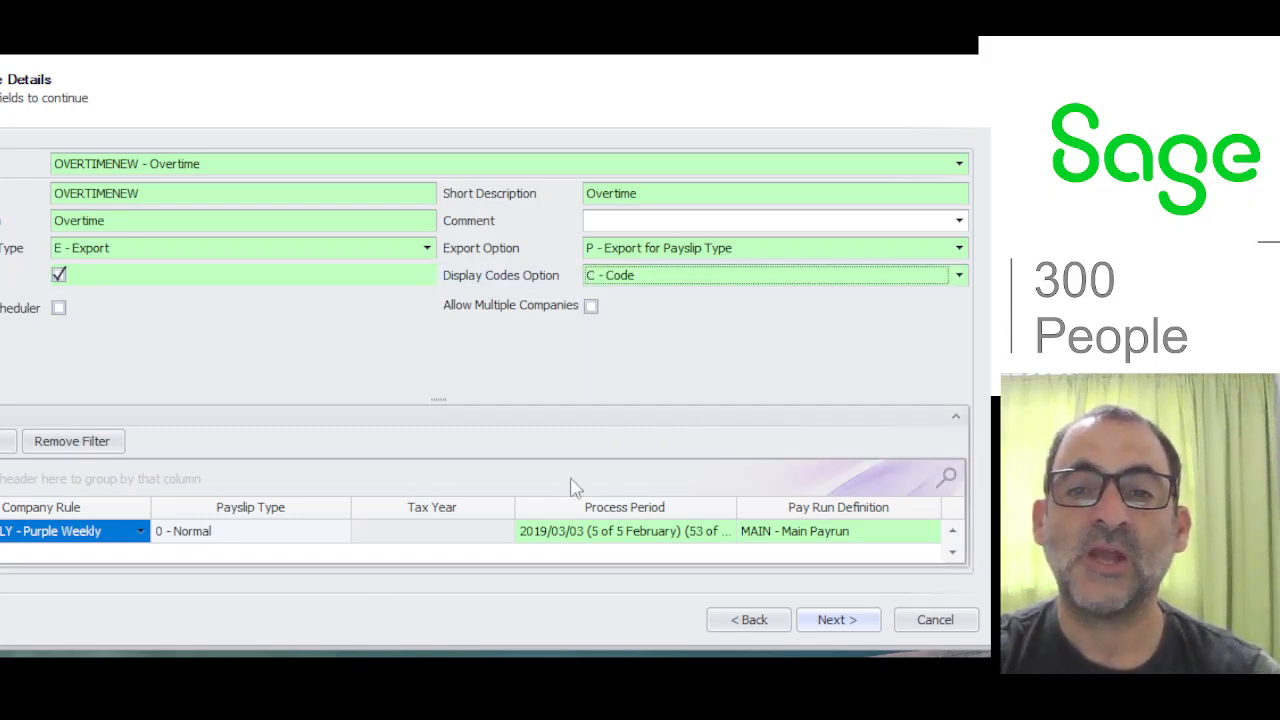
click(850, 622)
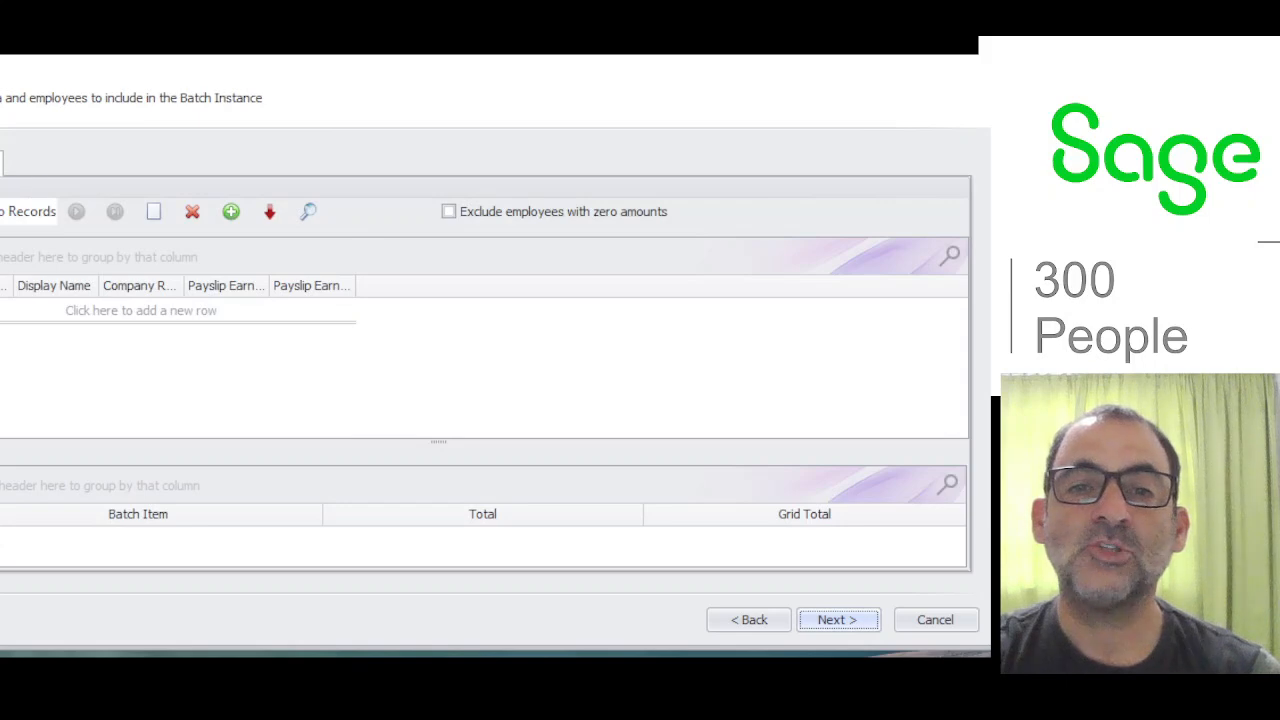
- Fit the employee grid's column widths to their headings, and include every employee from an unfiltered employee search in the batch instance
right_click(5, 286)
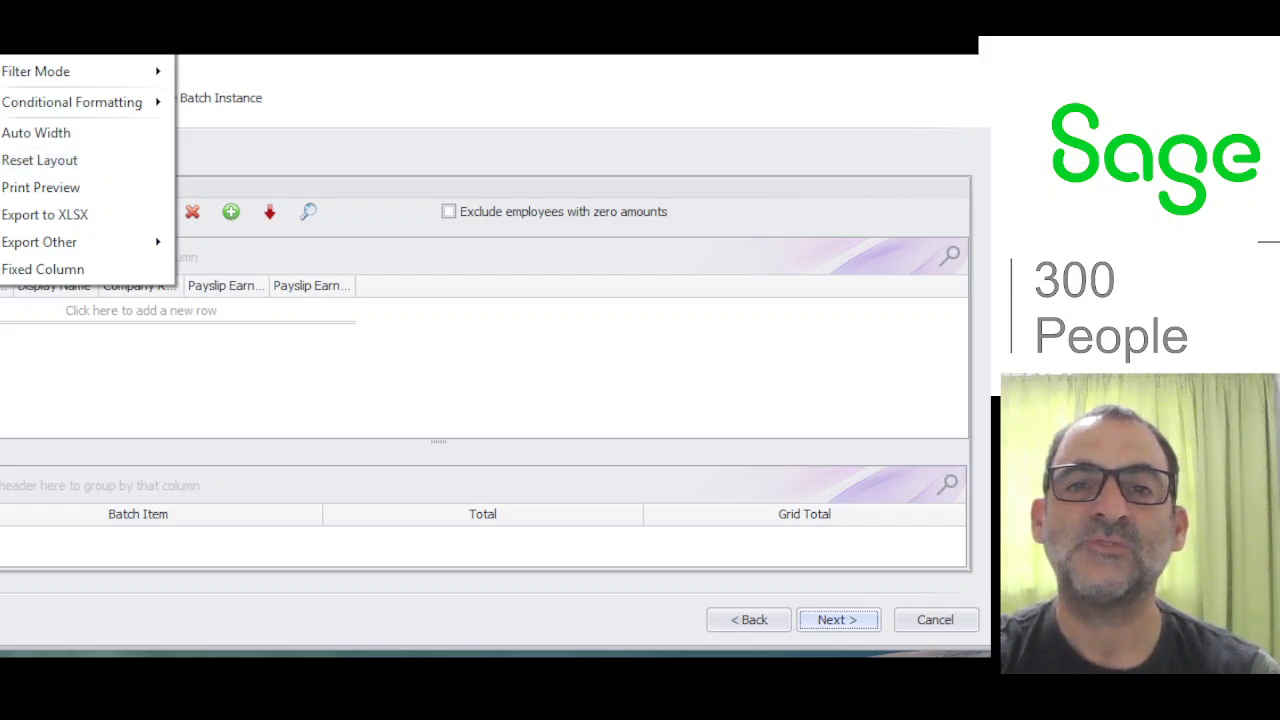
click(60, 20)
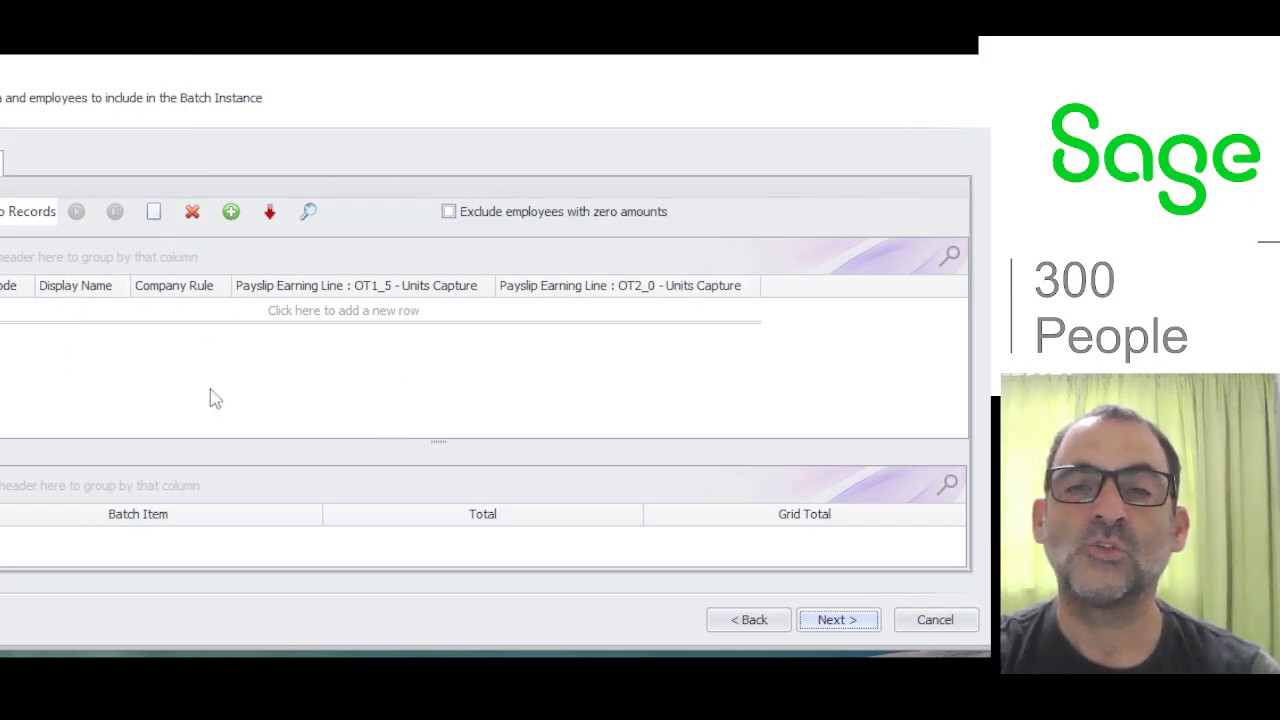
click(312, 213)
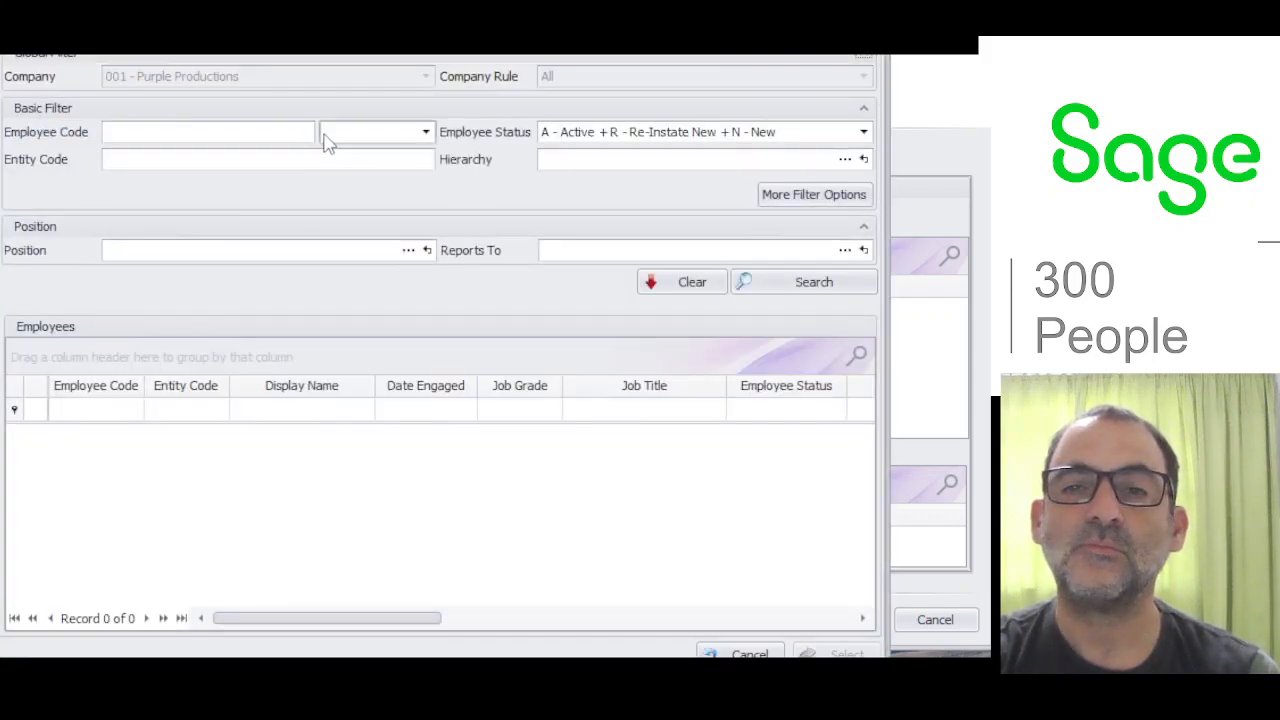
click(824, 283)
click(33, 432)
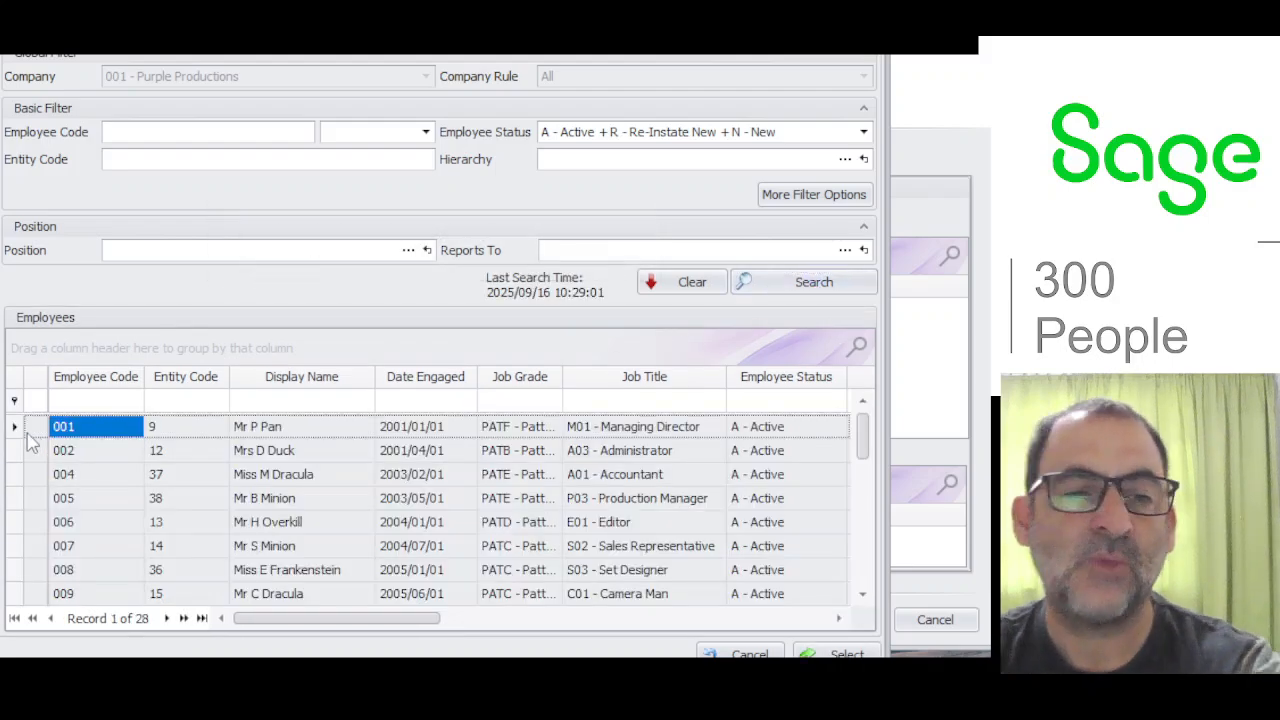
key(ctrl+a)
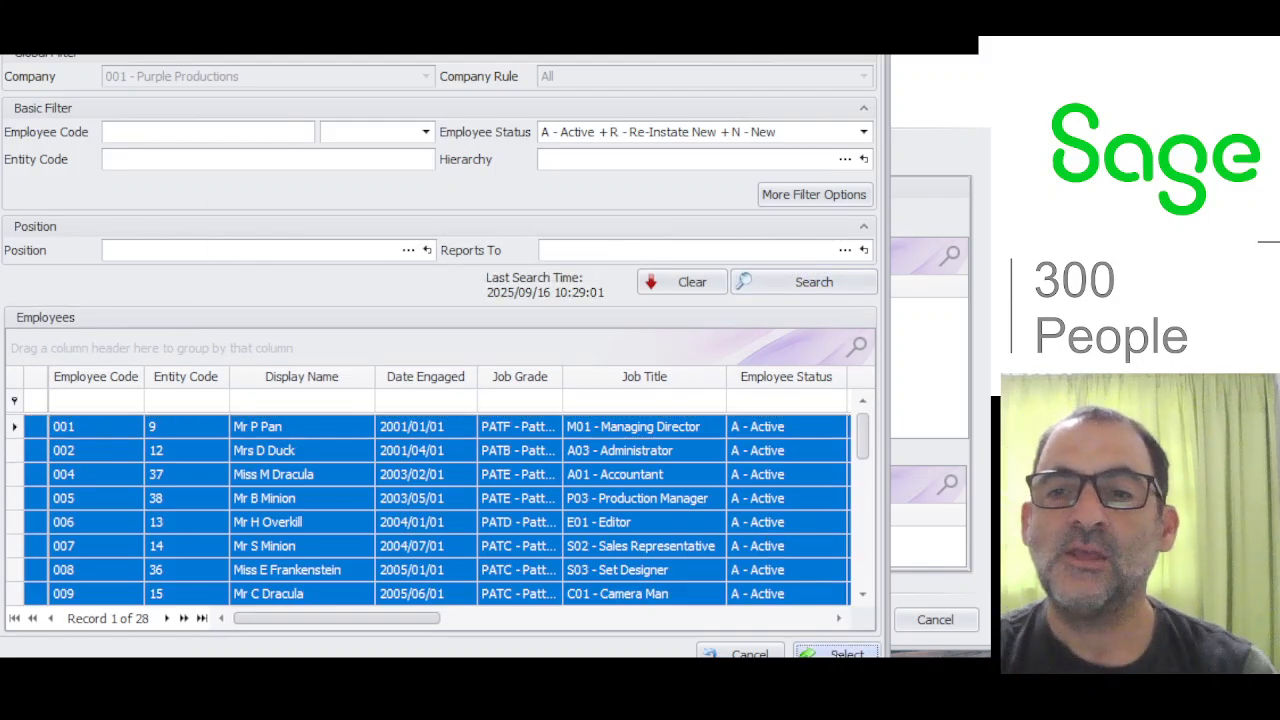
click(838, 653)
scroll(252, 344, down, 3)
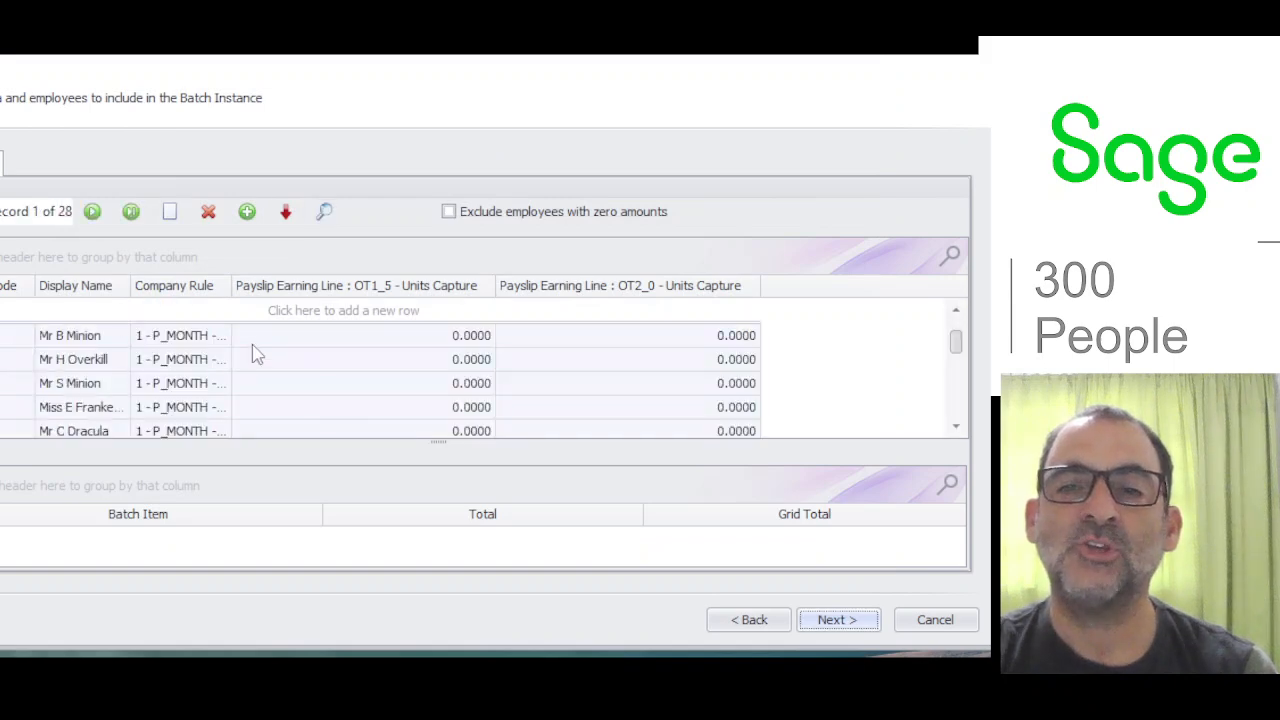
scroll(252, 344, down, 5)
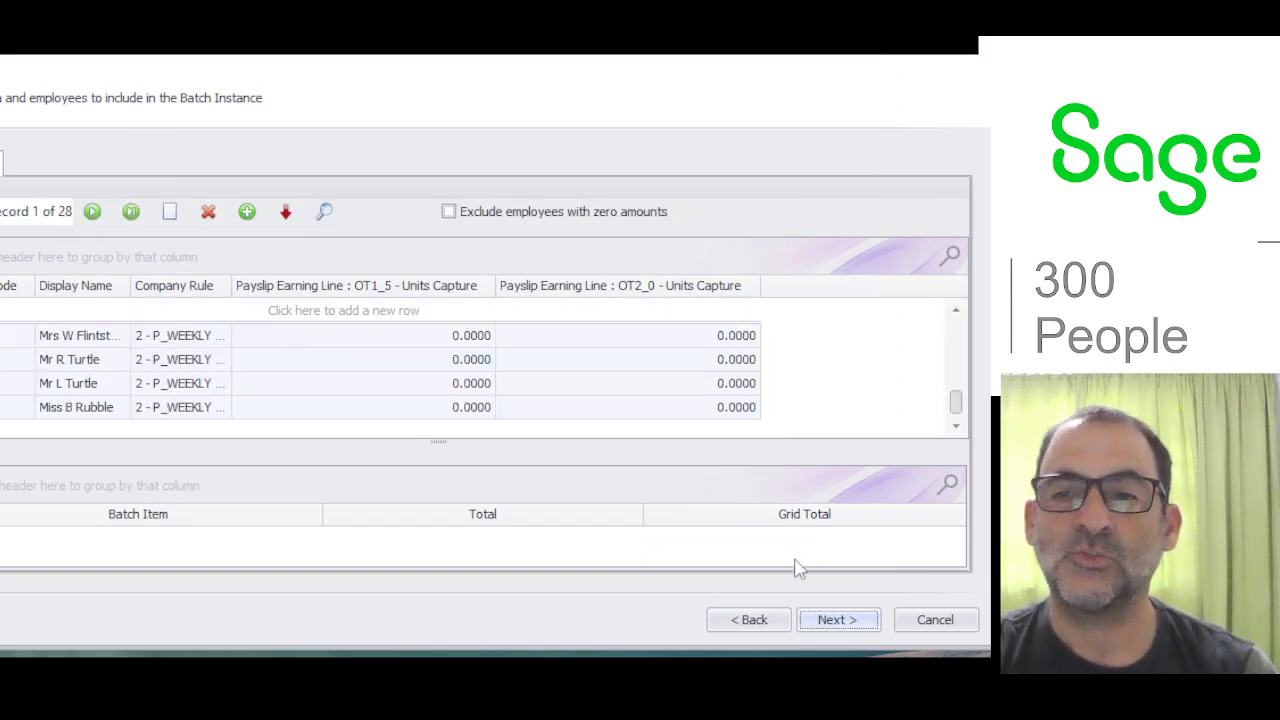
- Export the batch instance in Xls format to the desktop with the file name OVERTIMENEW - Overtime
click(843, 626)
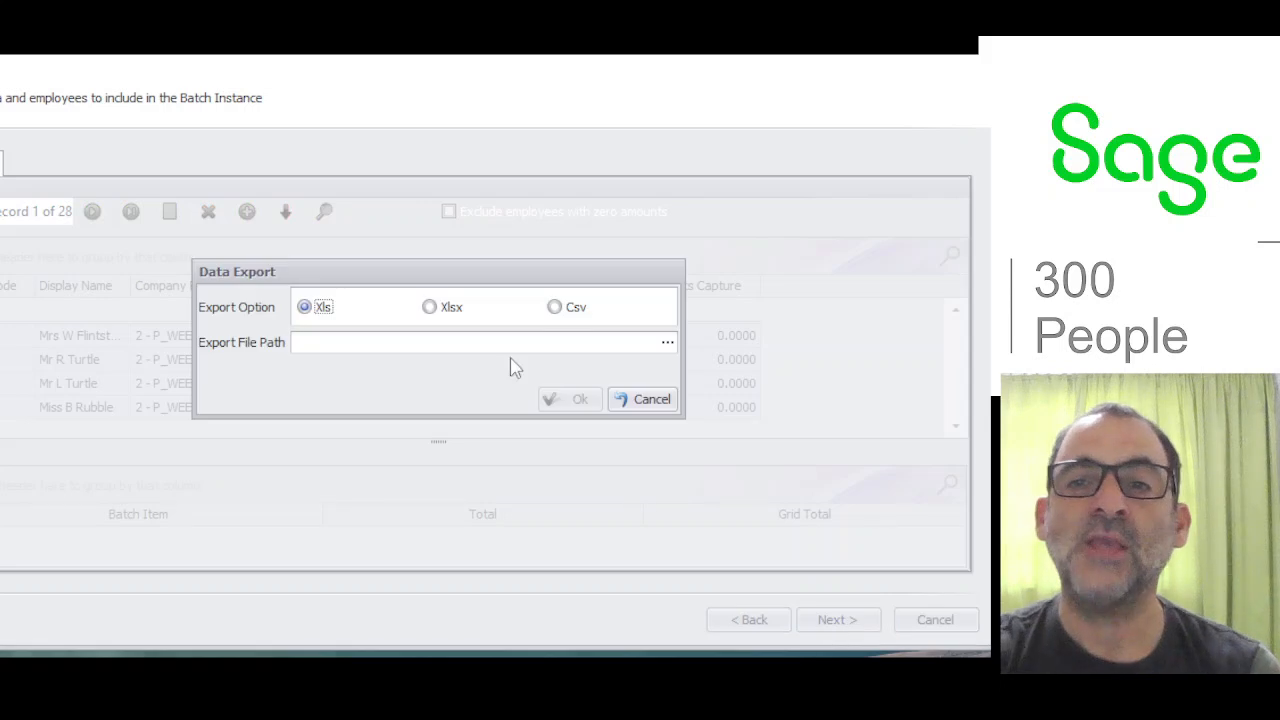
click(667, 344)
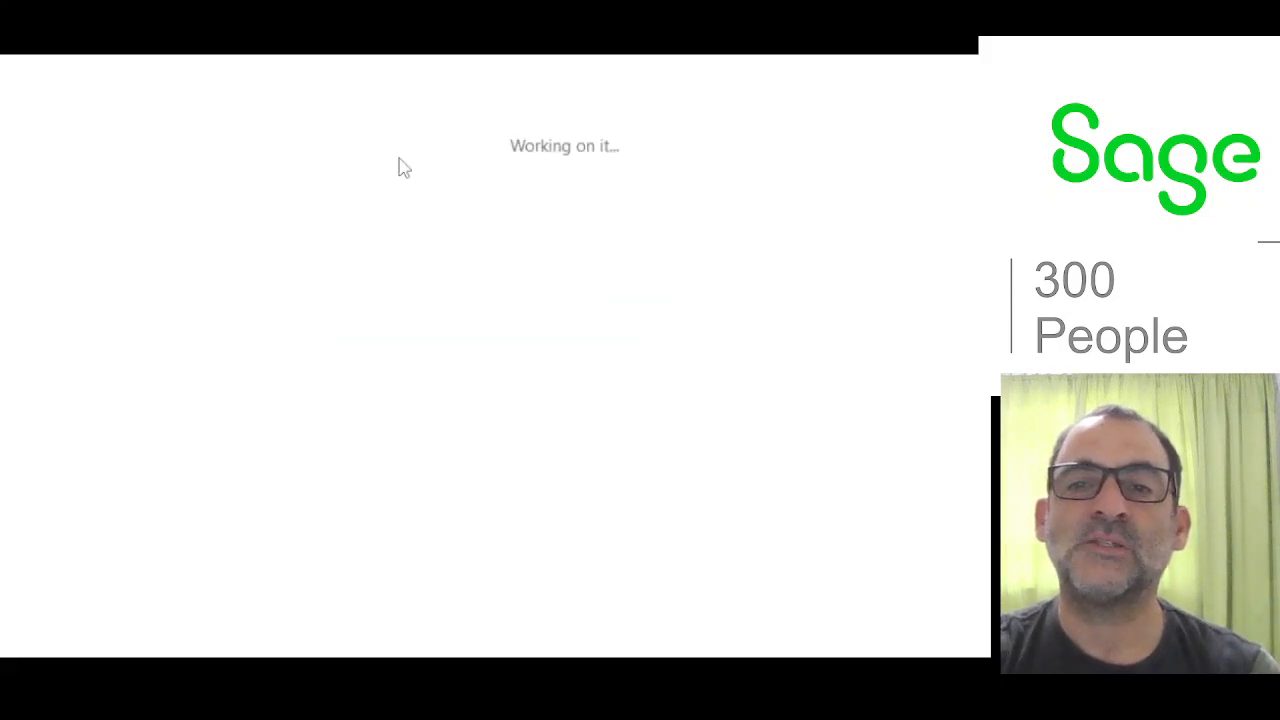
click(560, 405)
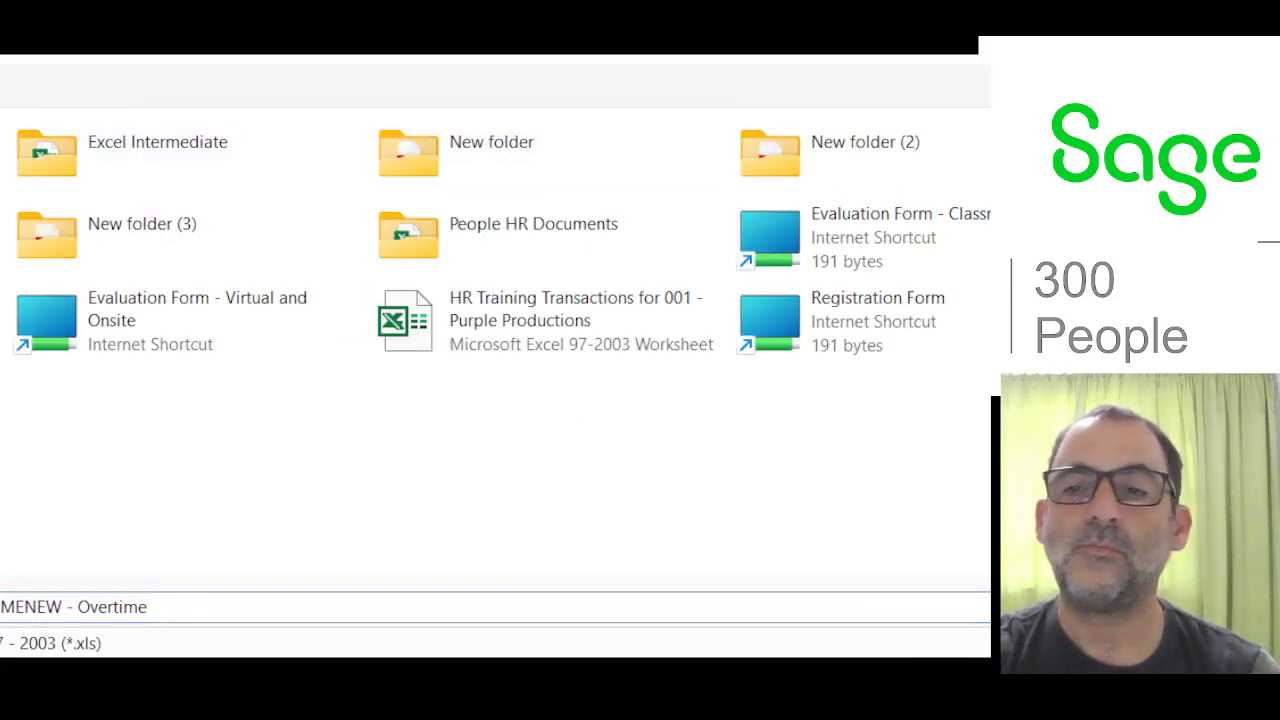
key(Return)
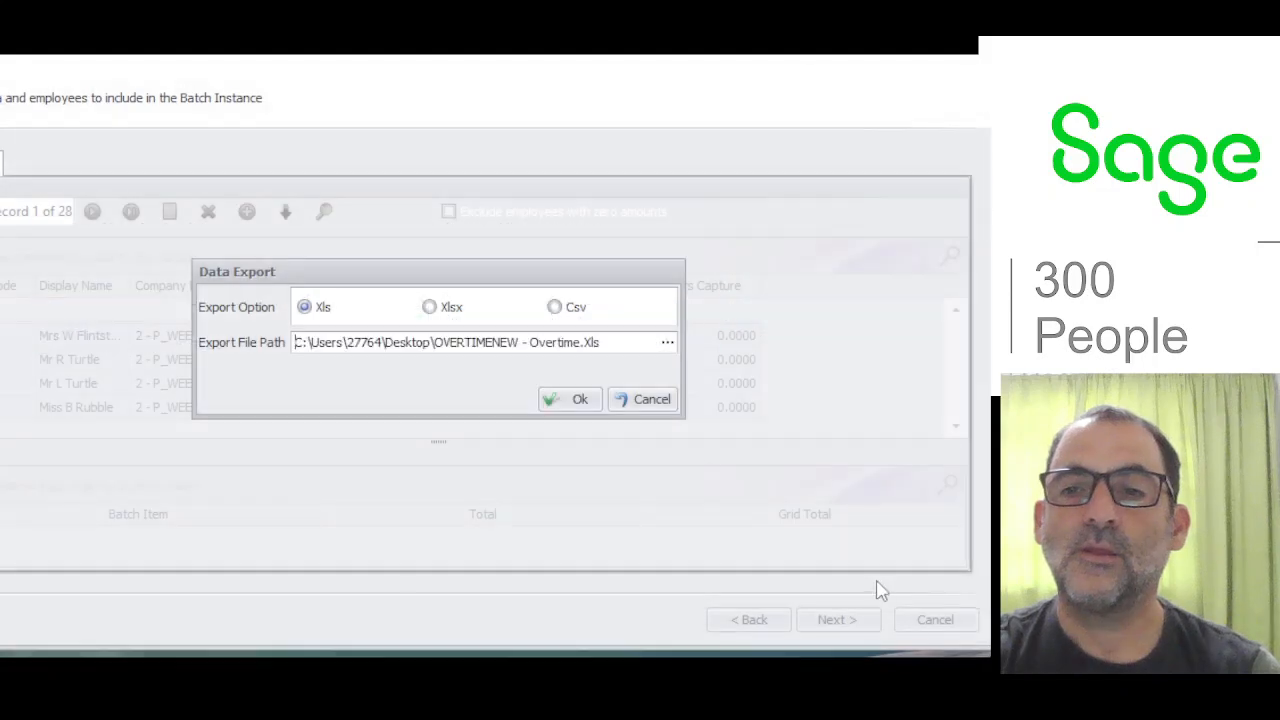
click(578, 400)
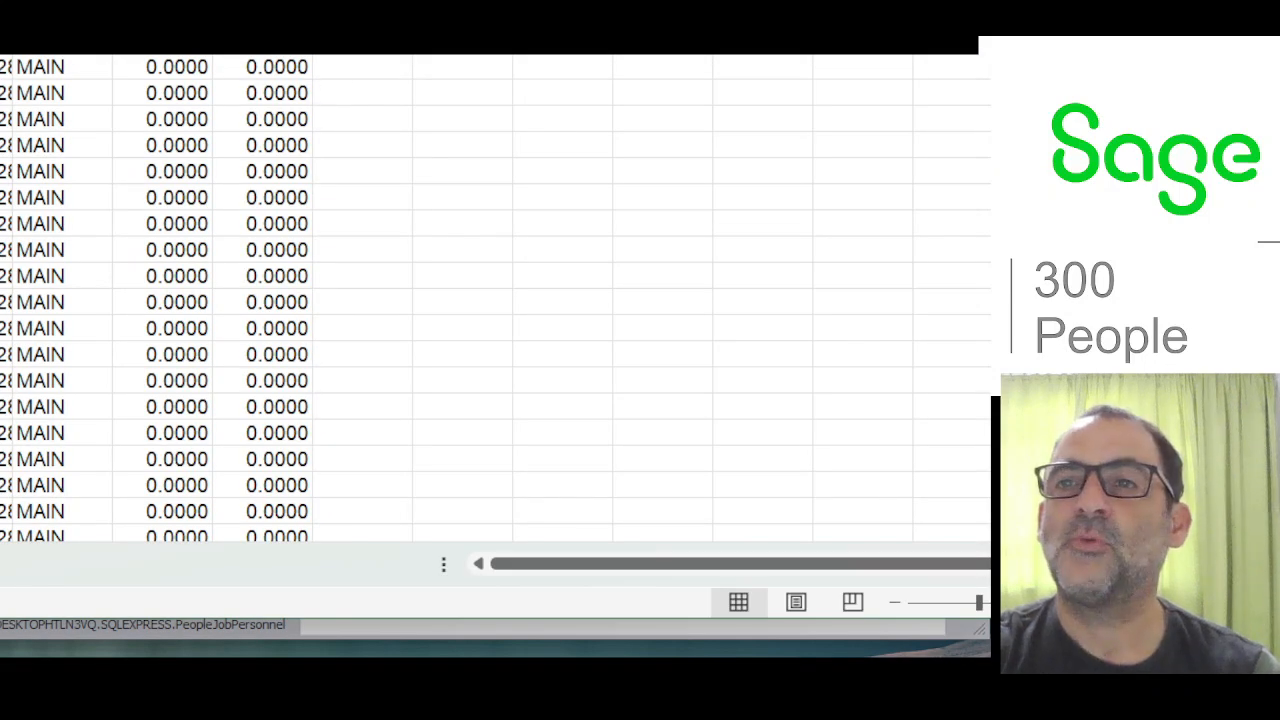
- Resize and reposition the exported workbook's window to bring its employee and overtime columns and sheet tabs into view
drag(1151, 223, 514, 223)
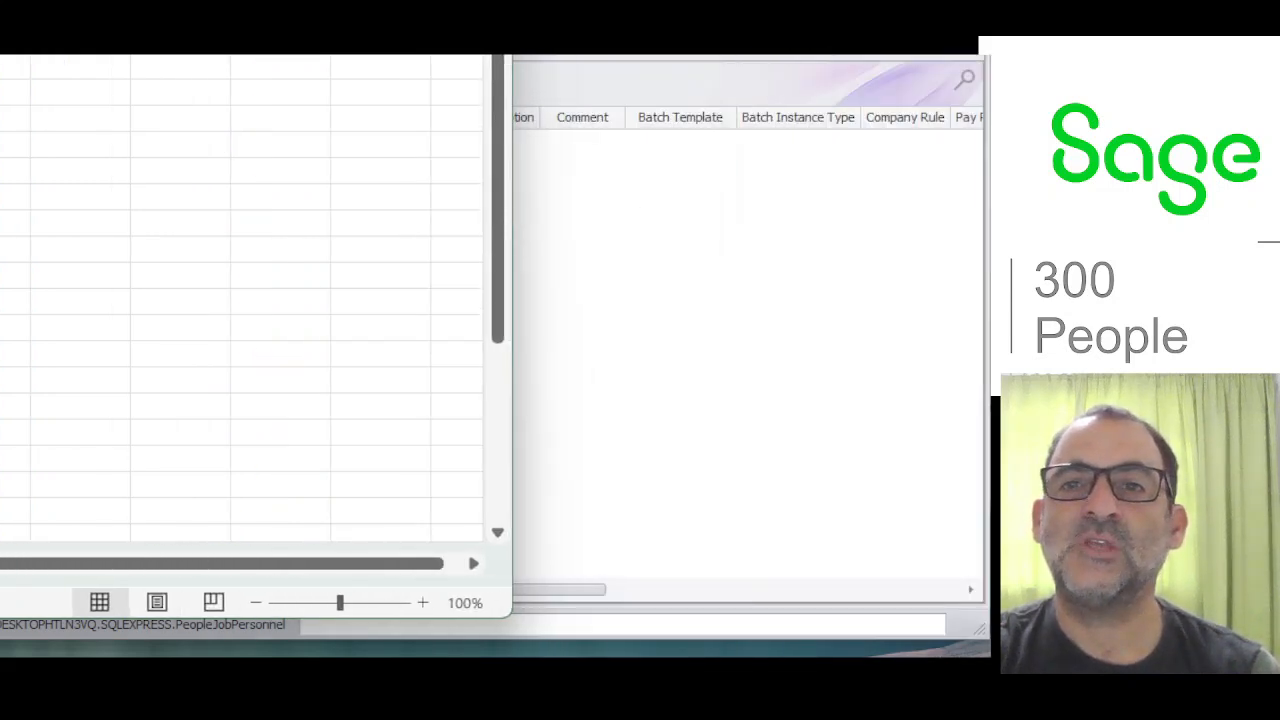
drag(510, 88, 298, 104)
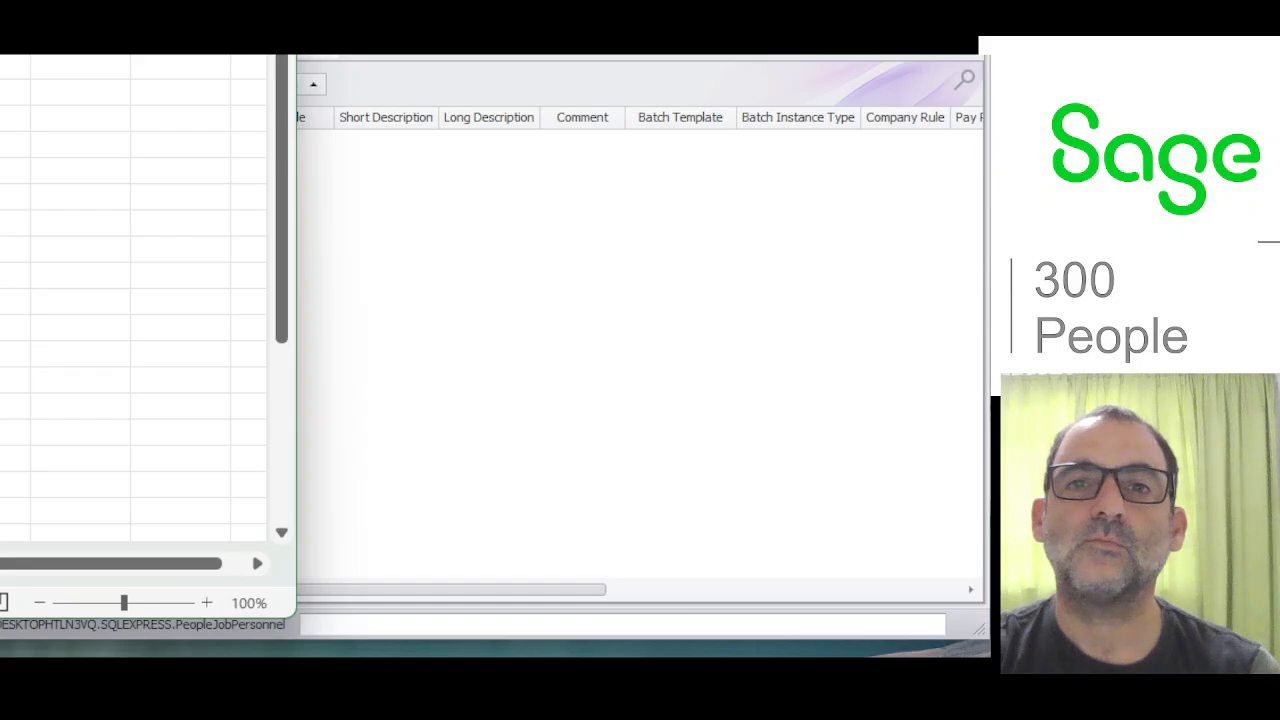
drag(50, 58, 929, 63)
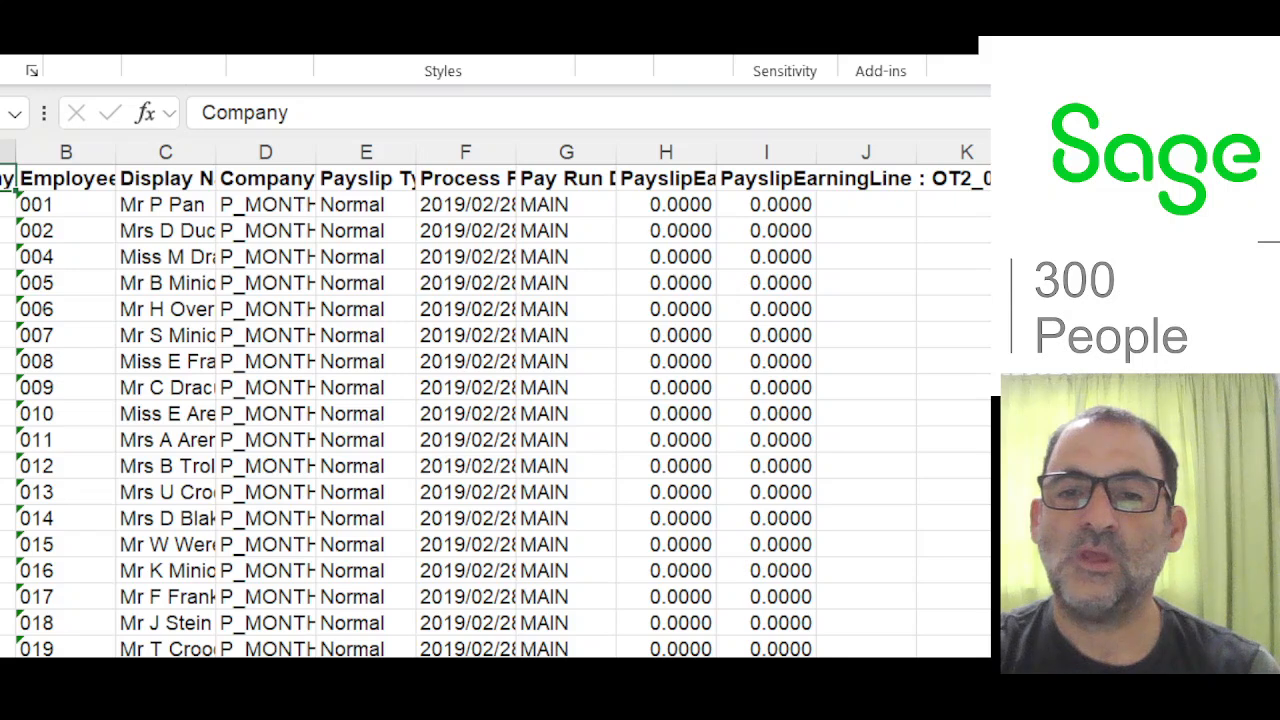
drag(666, 718, 666, 659)
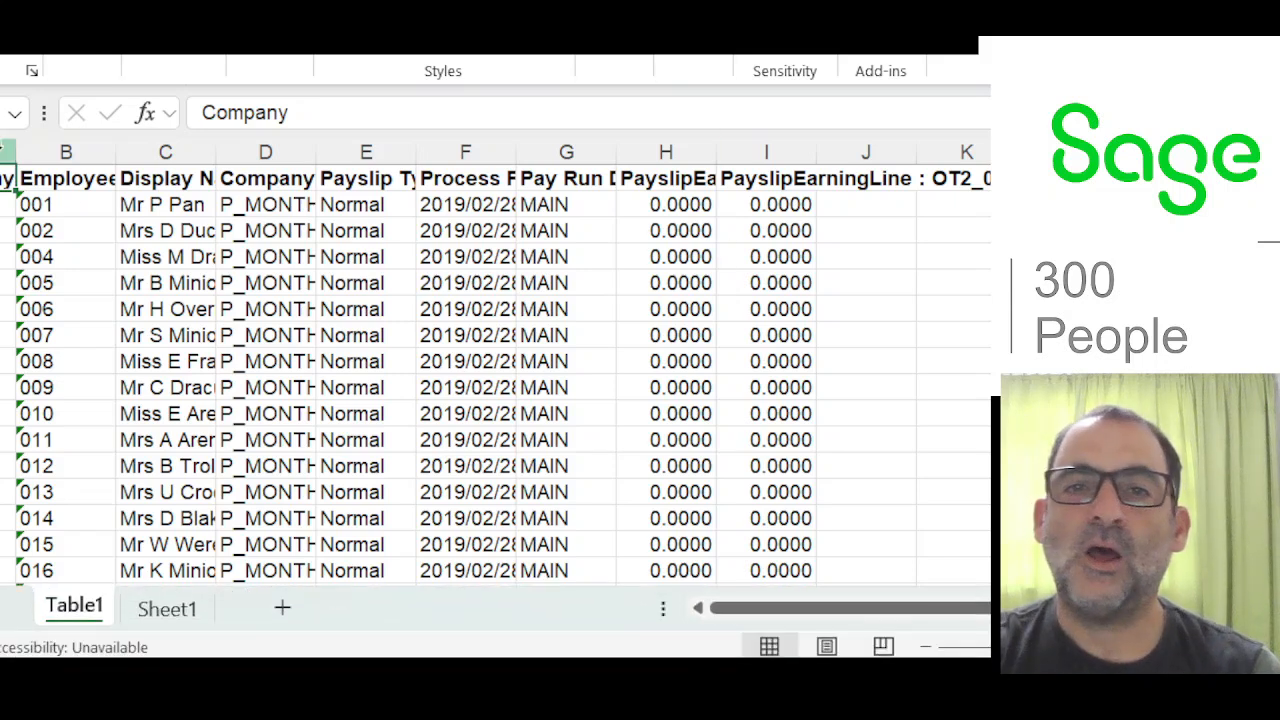
right_click(7, 152)
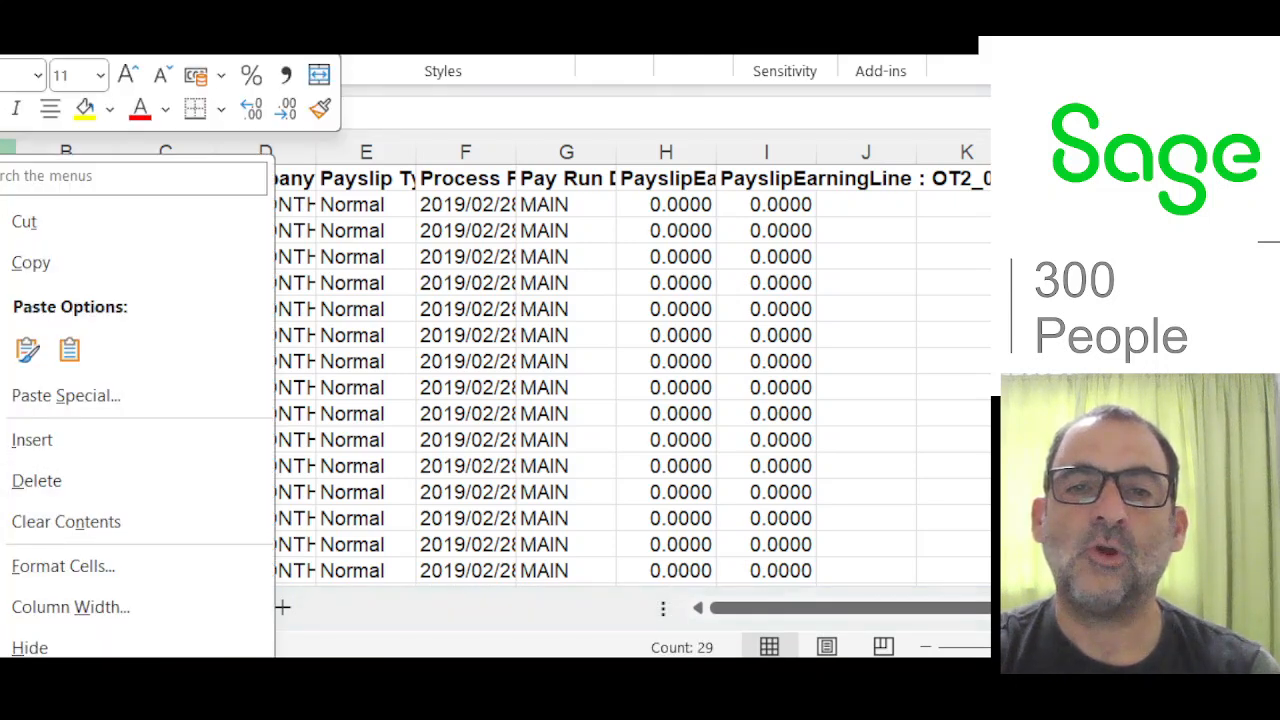
key(Escape)
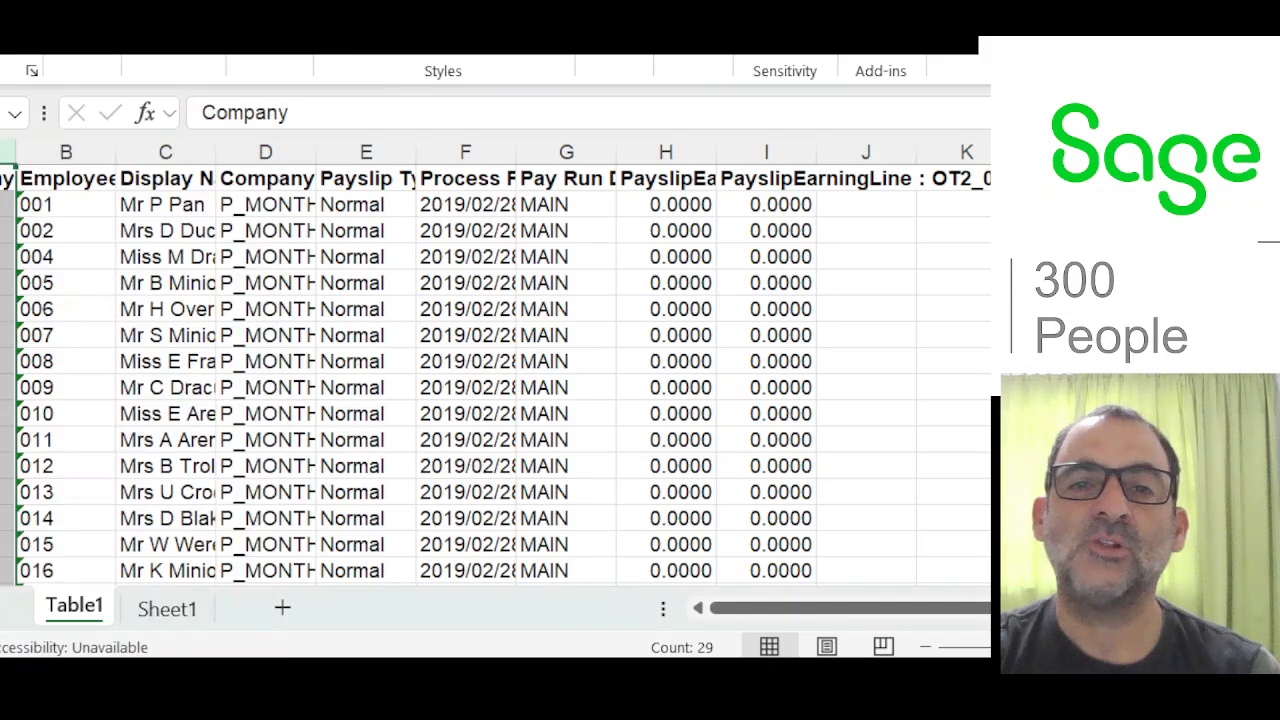
- Fit all columns to their contents, and delete the Company Rule, Payslip Type and Process Period columns
key(ctrl+a)
double_click(21, 157)
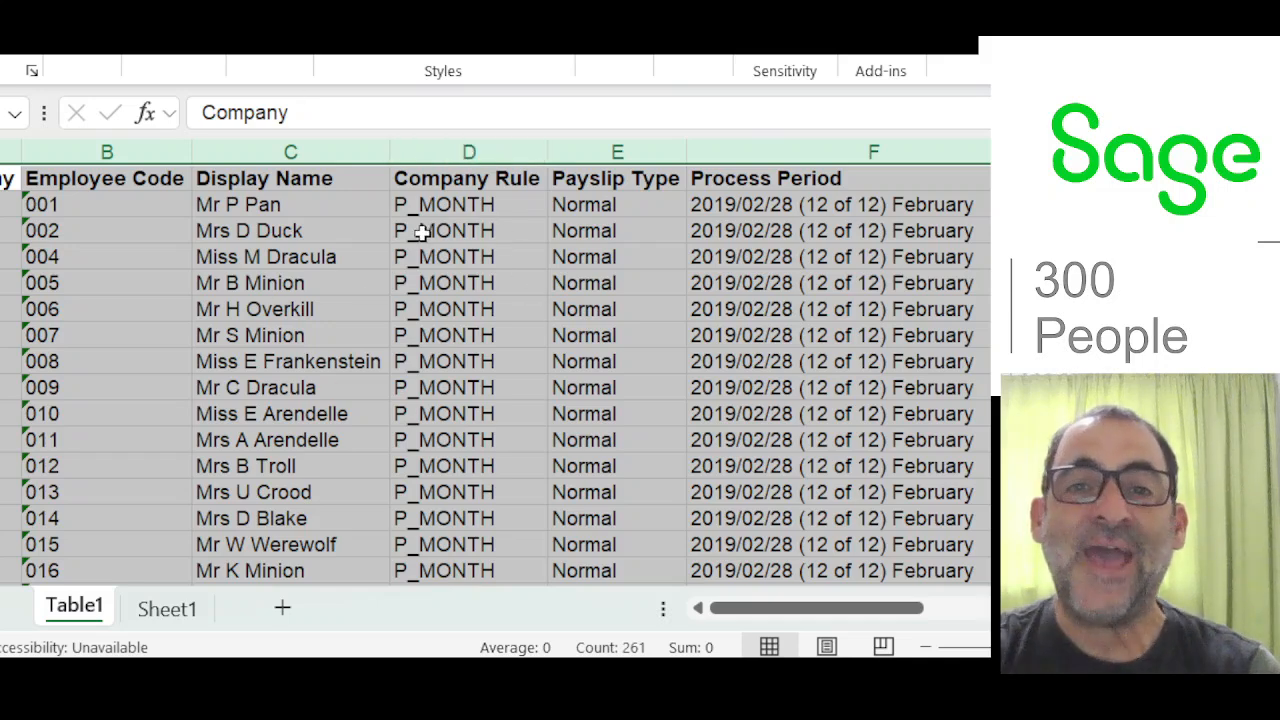
click(462, 145)
drag(466, 148, 771, 157)
right_click(678, 220)
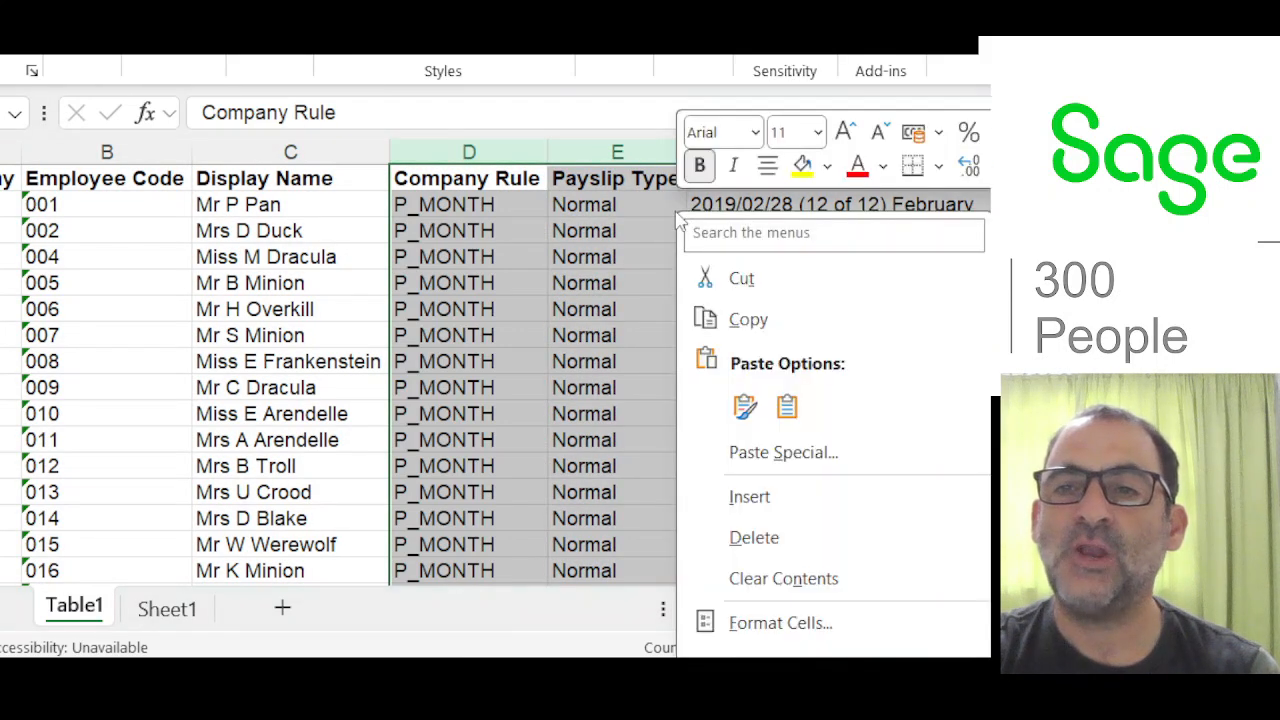
click(754, 538)
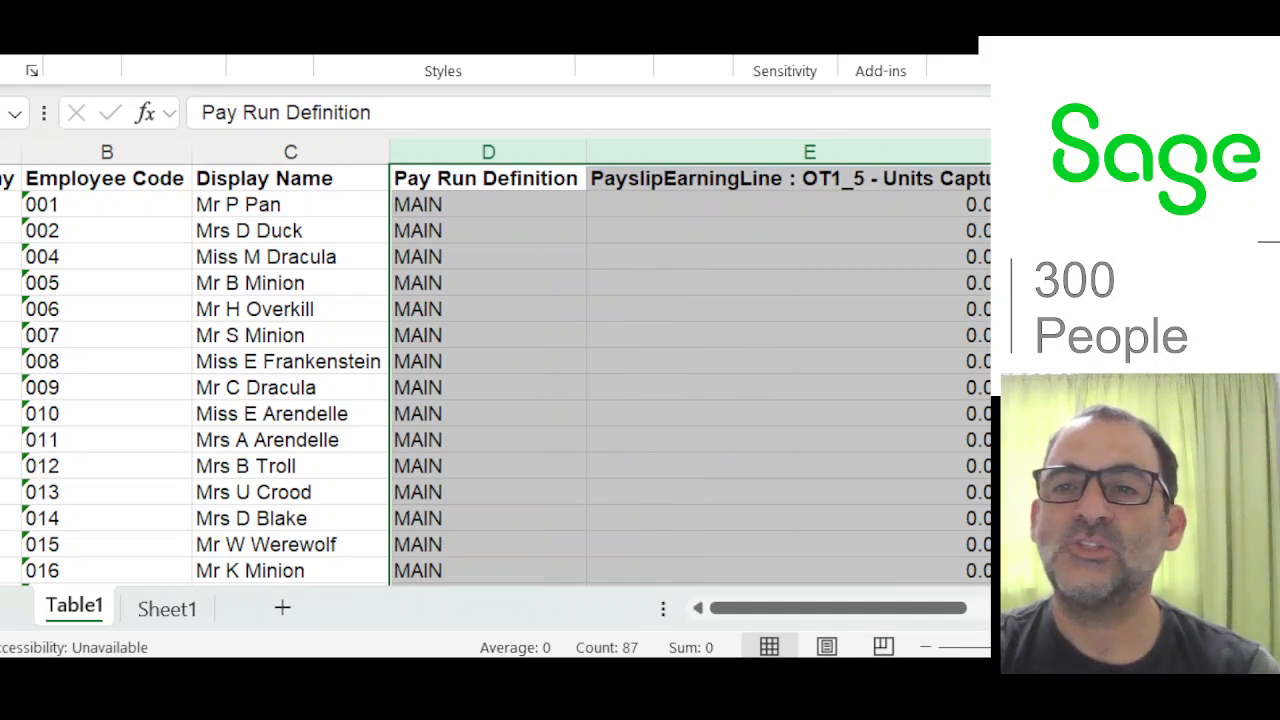
- Narrow the Pay Run Definition and two PayslipEarningLine columns to an equal width, and check the overtime, Company and Employee Code columns
drag(988, 152, 750, 152)
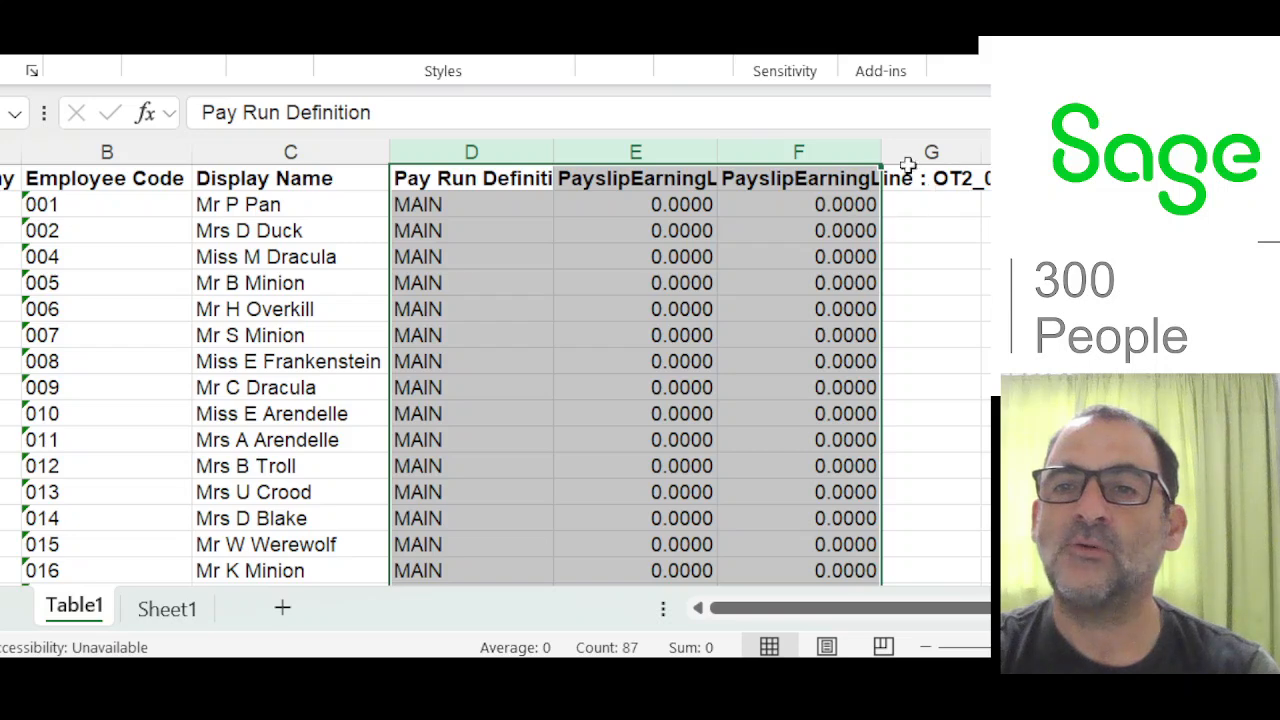
drag(677, 206, 700, 466)
drag(830, 203, 823, 462)
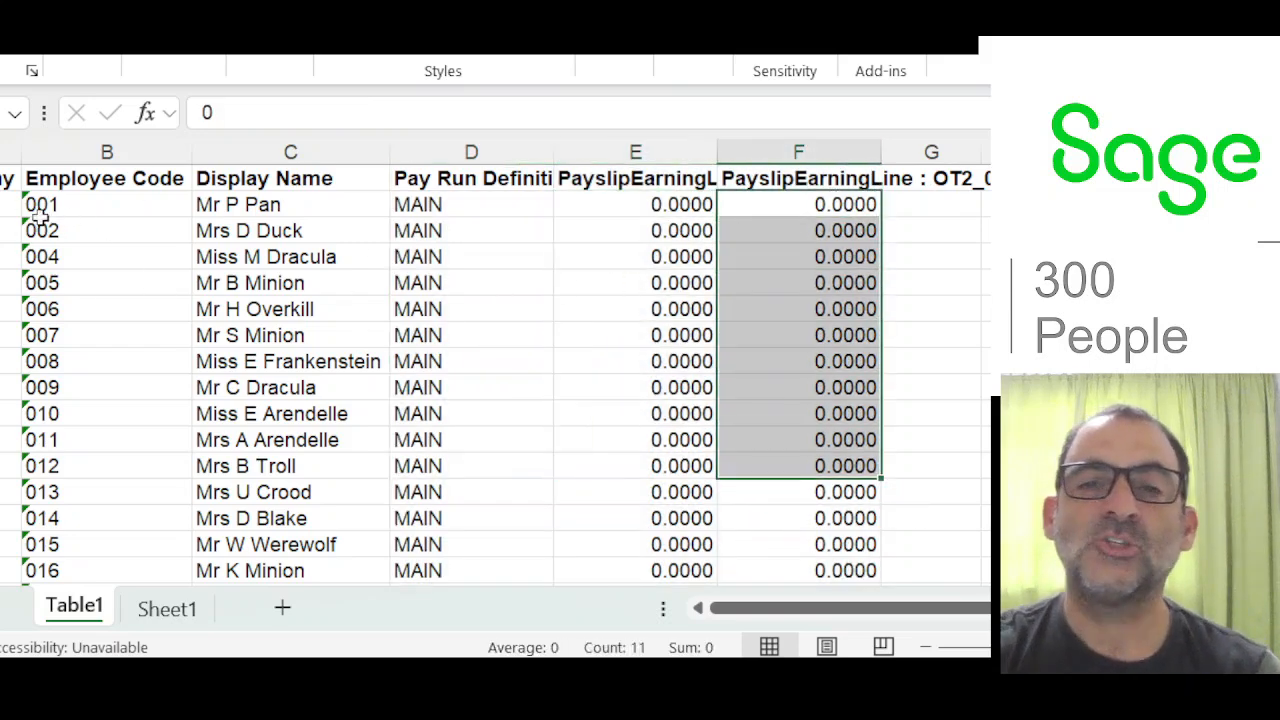
click(10, 151)
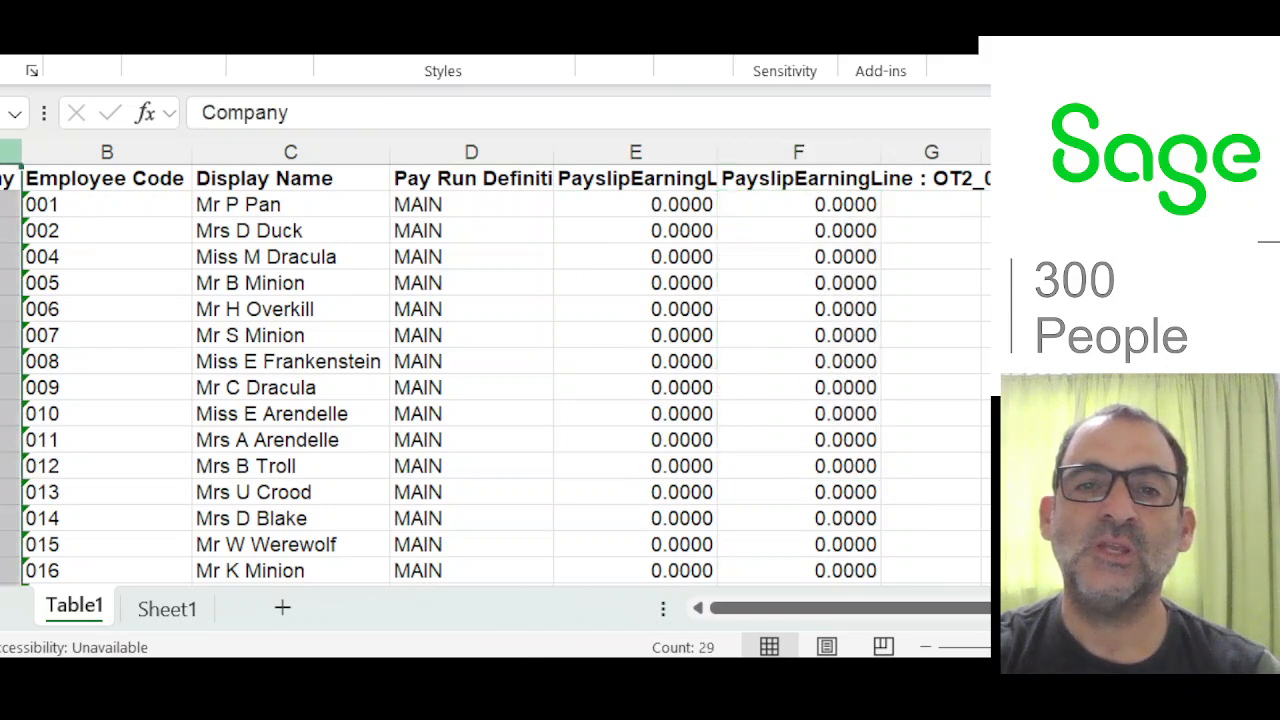
click(73, 149)
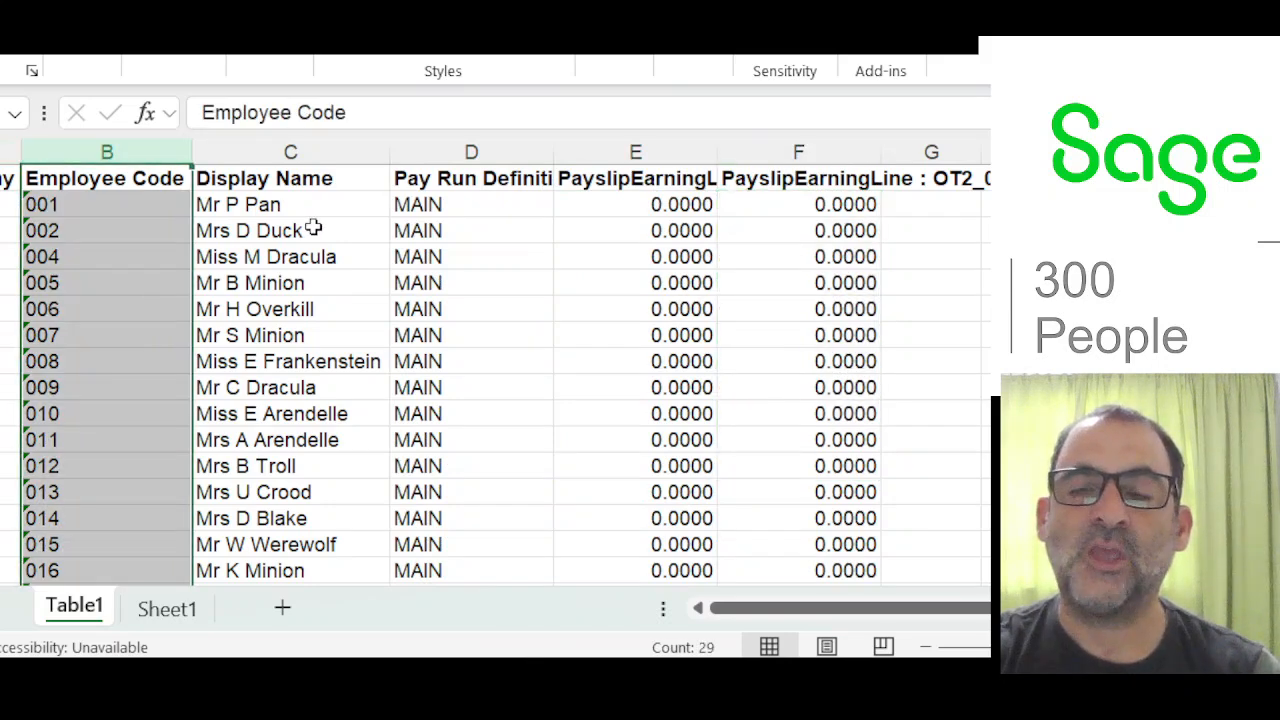
- Delete the Display Name and Pay Run Definition columns, and fit the OT1_5 - Units Capture column to its heading
click(289, 151)
right_click(289, 151)
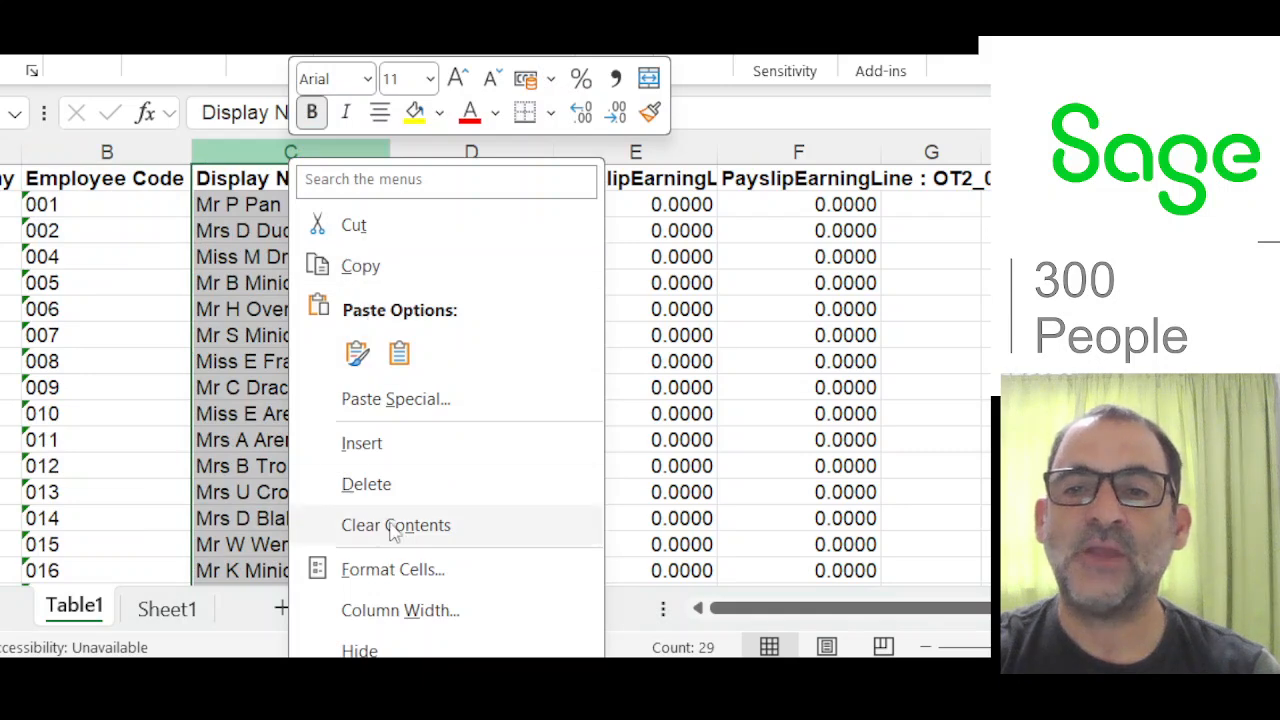
click(368, 486)
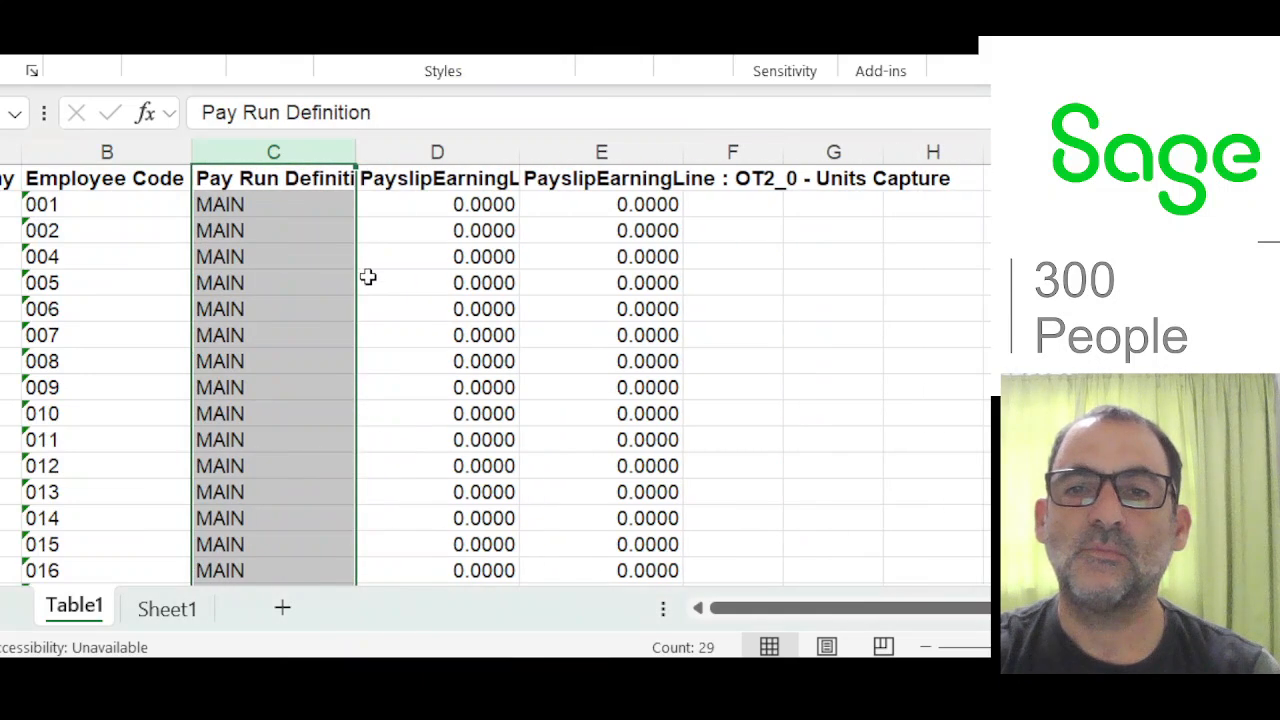
right_click(291, 236)
click(370, 558)
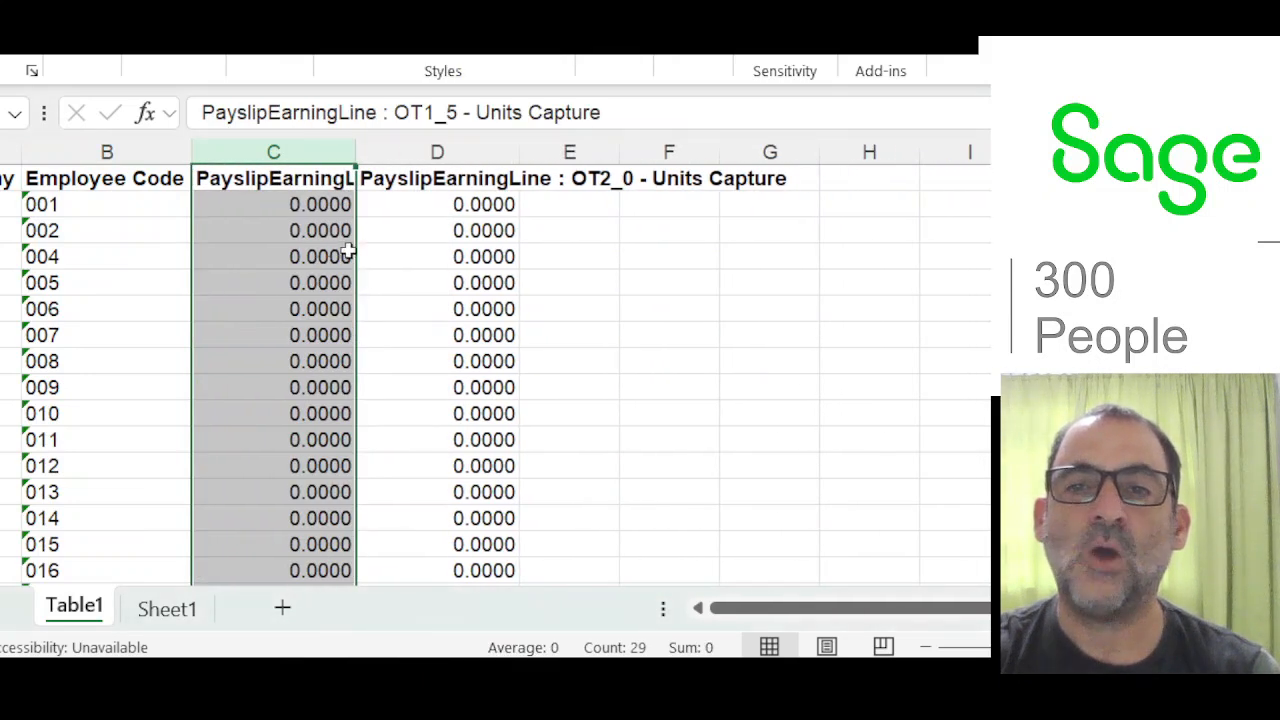
double_click(356, 151)
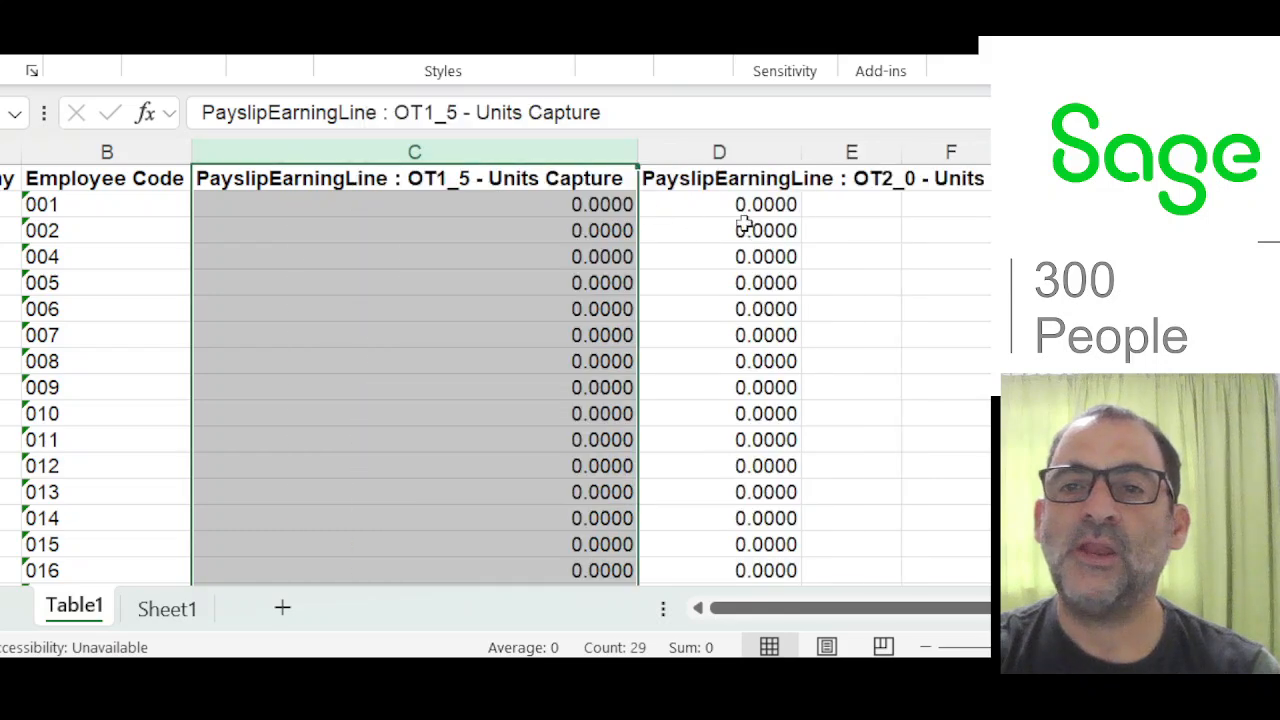
- Enter OT1_5 units of 1, 21 and 2 for employees 001, 002 and 004, and 12 for each of employees 005 to 010
click(113, 196)
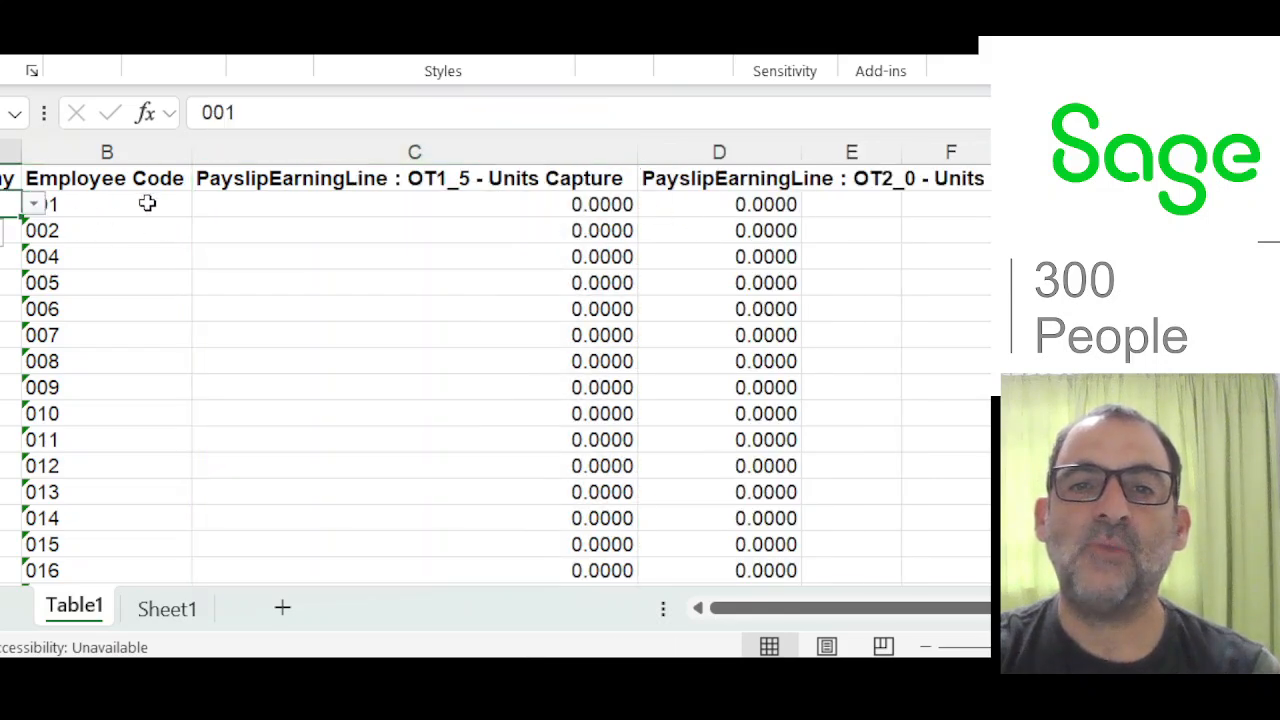
click(491, 205)
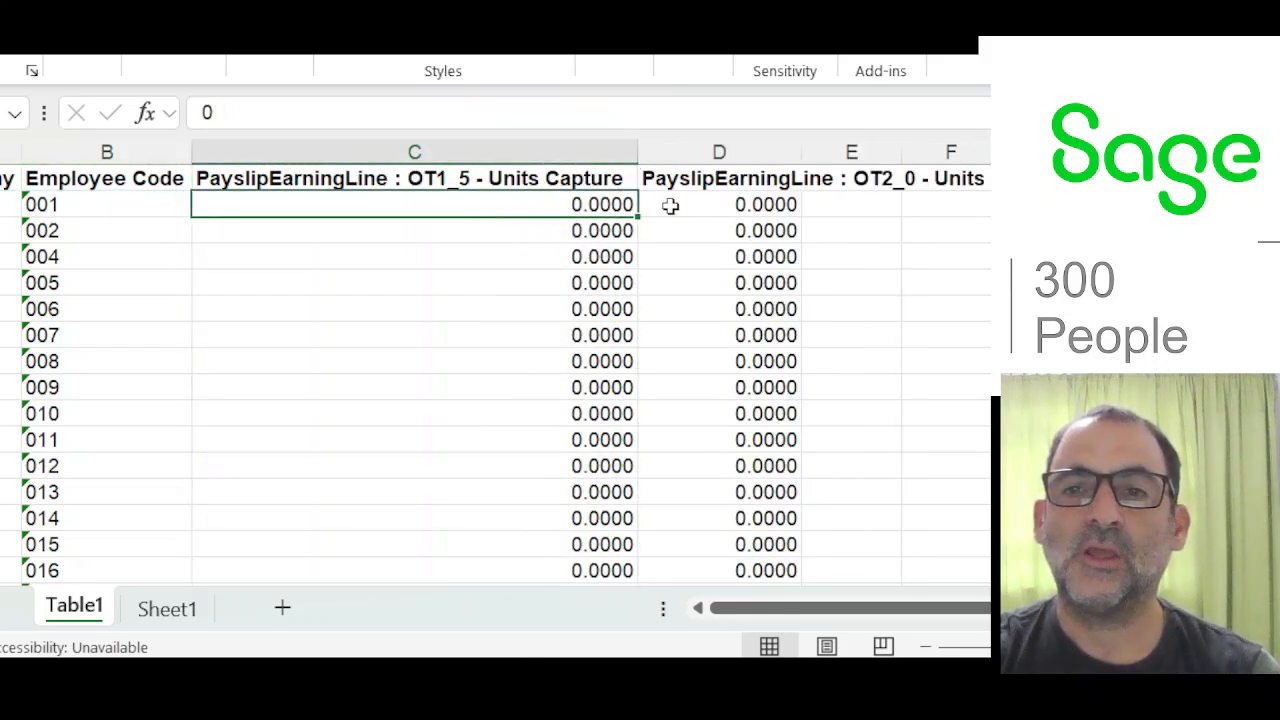
text(1)
key(Return)
text(21 2 12 12 12 12 12 12)
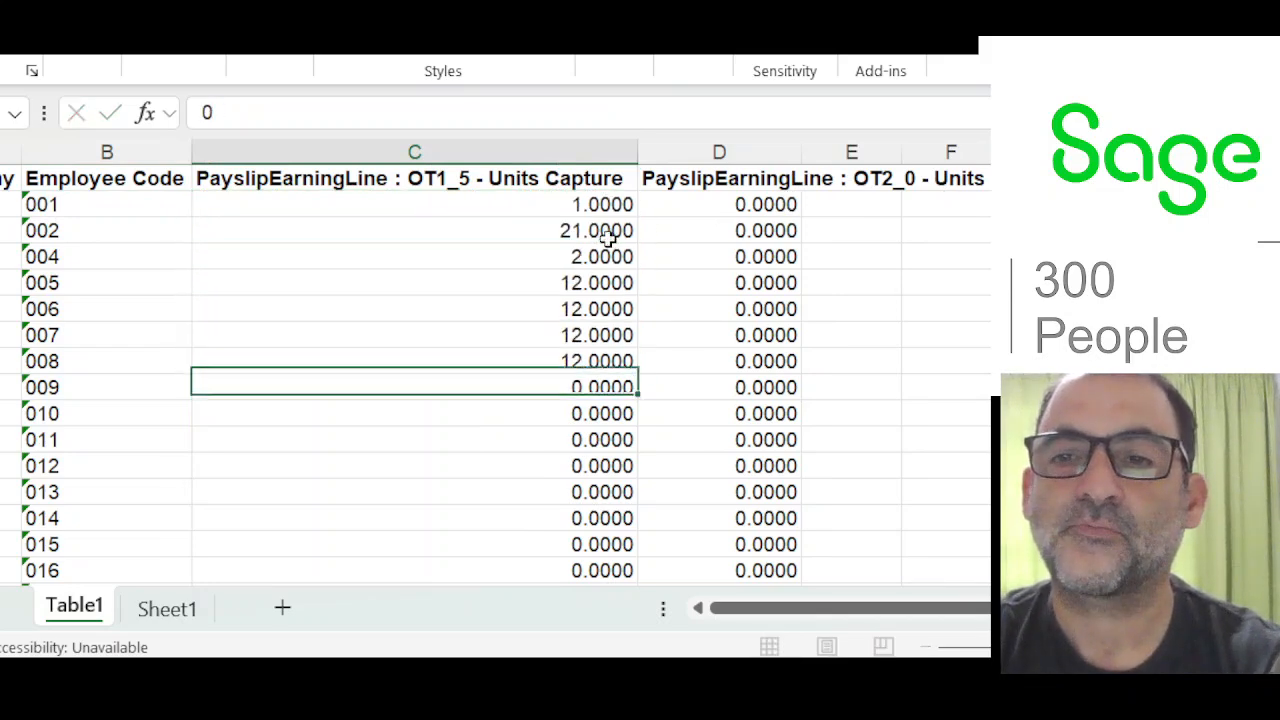
- Enter OT2_0 units of 12, 12, 1, 21, 22 and 1 for employees 011 to 016
key(Tab)
key(Return)
text(12 12 1 21 22)
key(Return)
text(1)
- Enter 1 OT2_0 unit for each of employees 002 to 007, and save the workbook
key(Up)
key(Up)
key(Up)
key(Up)
key(Up)
key(Up)
key(Up)
key(Up)
key(Up)
key(Up)
key(Up)
text(11)
key(Return)
key(Return)
text(1)
key(Up)
text(1)
key(Up)
key(1)
key(Up)
key(1)
key(Up)
text(1)
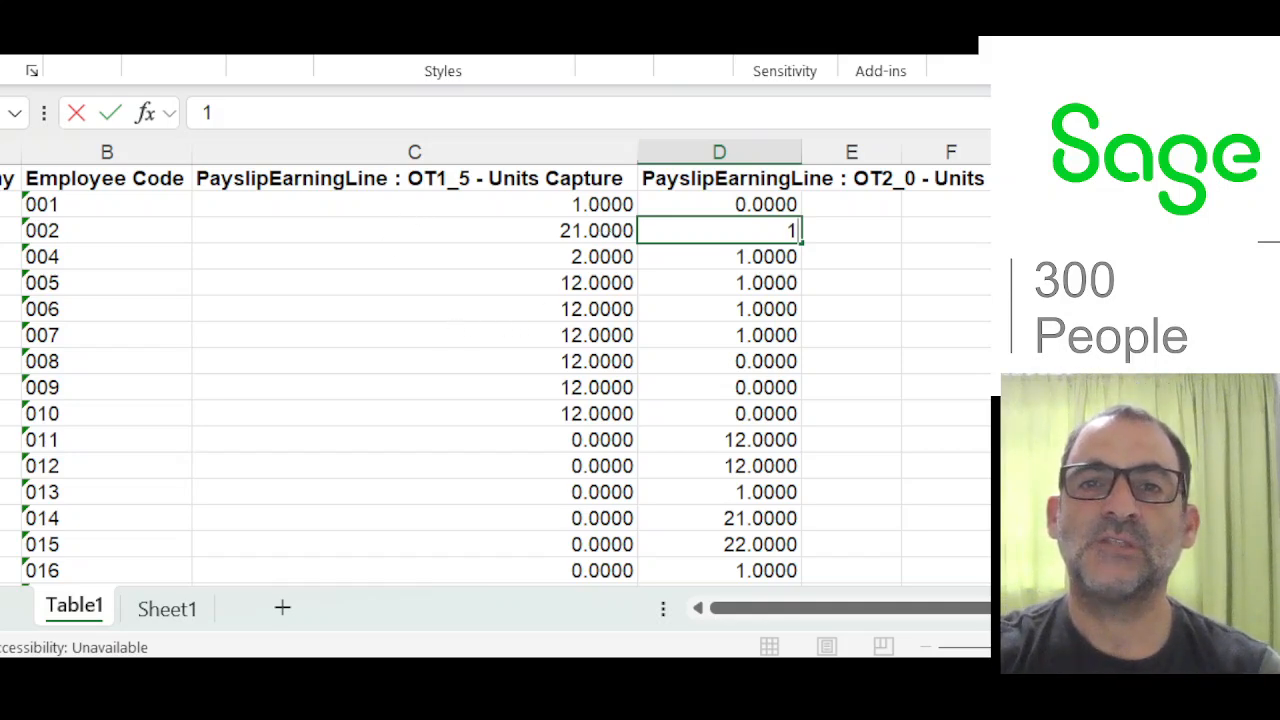
key(ctrl+s)
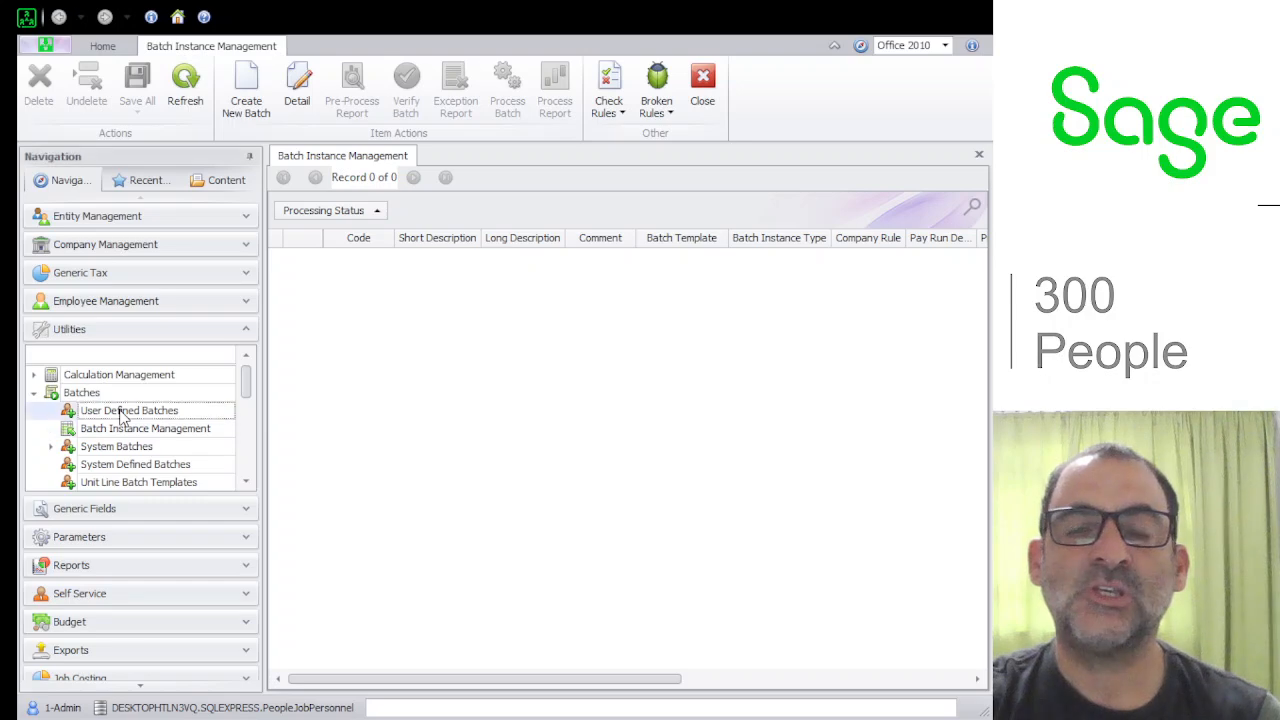
- Switch to Sage 300 People, review the OVERTIMENEW template in User Defined Batches, and close the open batch screens
click(120, 412)
click(298, 330)
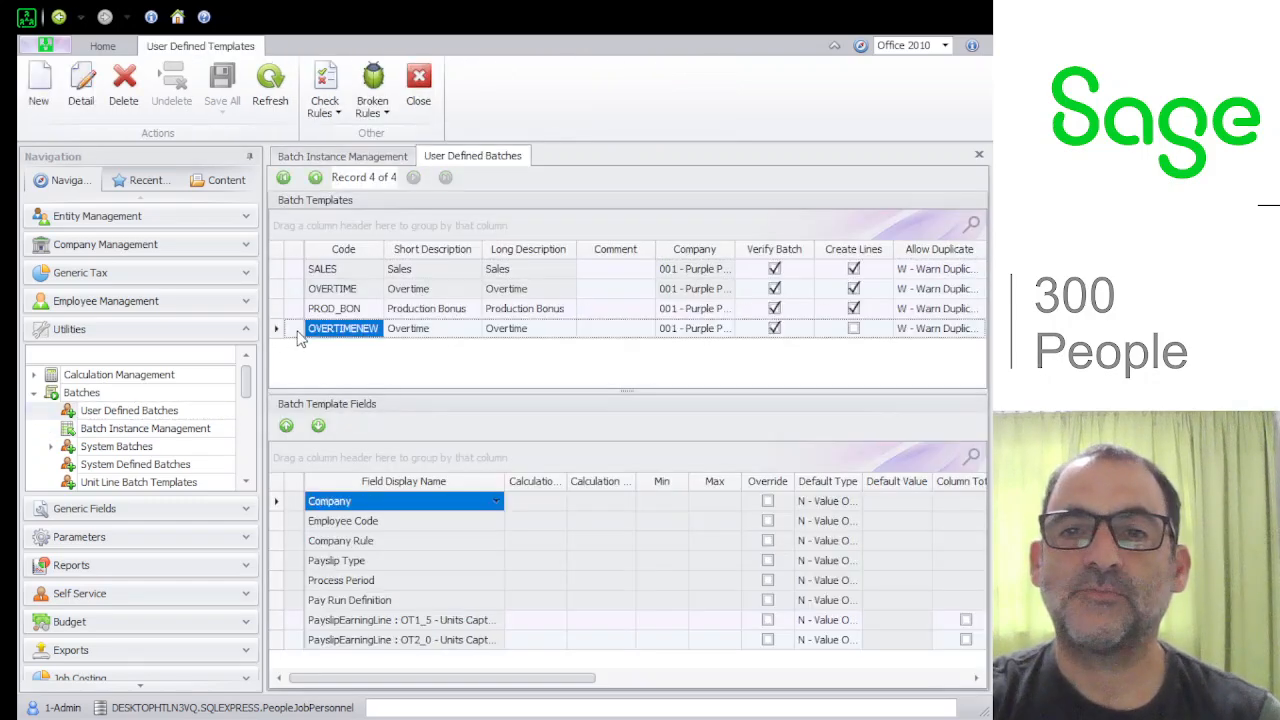
middle_click(481, 159)
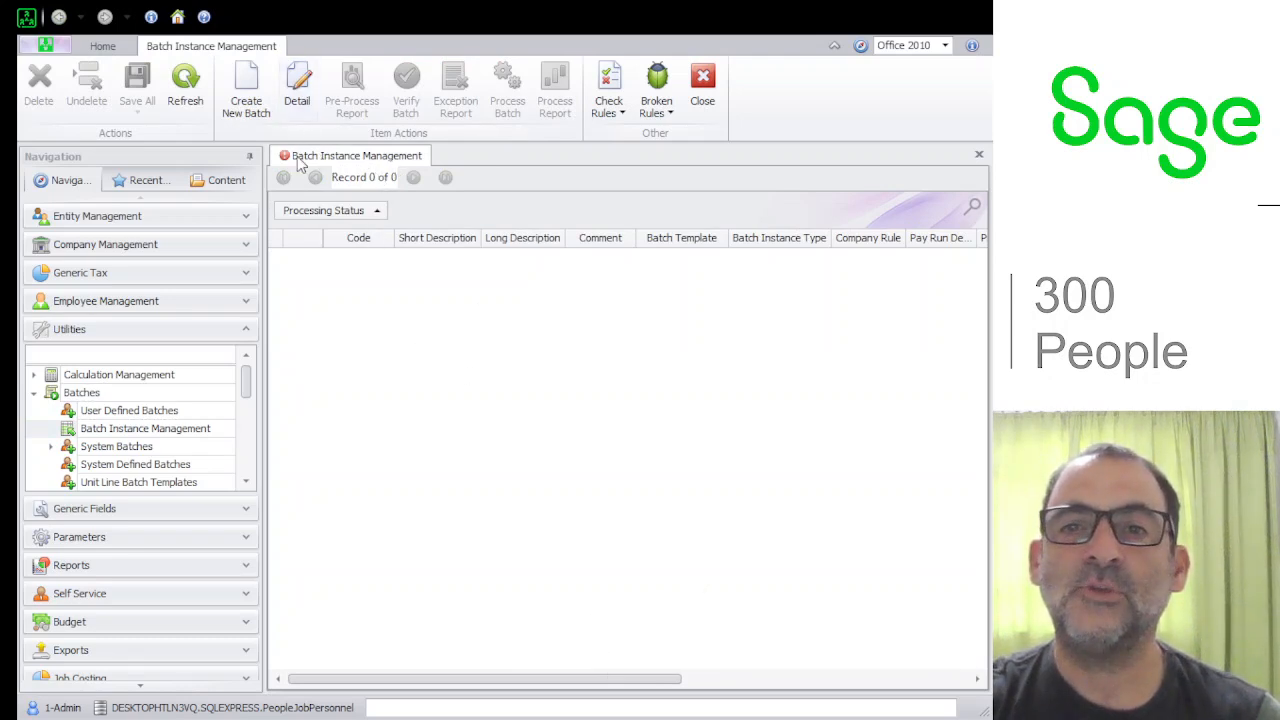
click(702, 80)
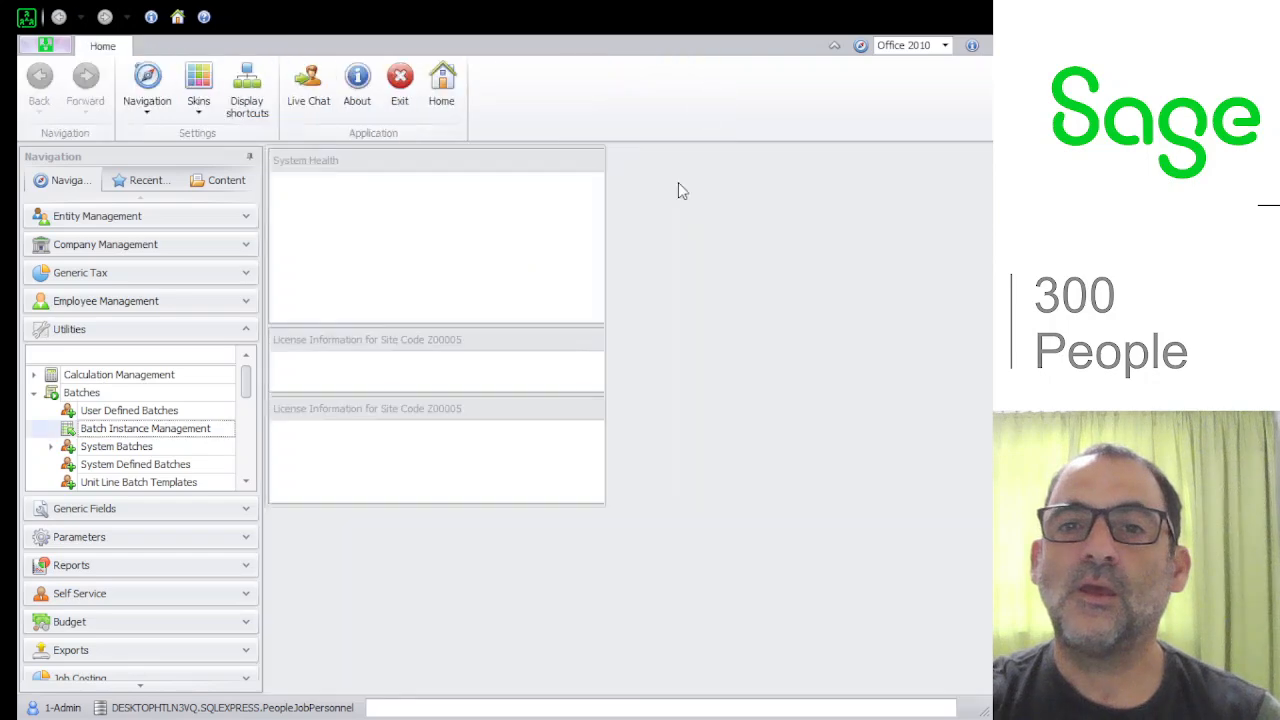
- Create a new batch instance from the OVERTIMENEW template with instance type I - Import, and continue to the data selection
click(145, 428)
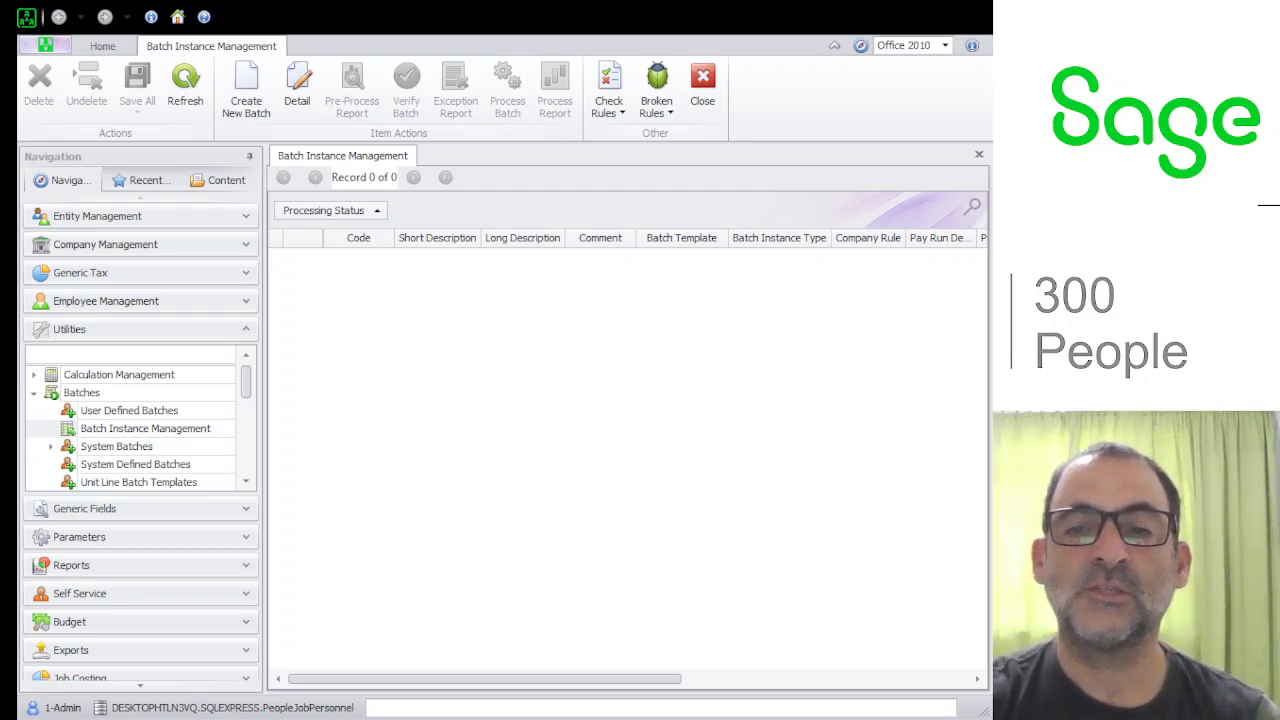
click(248, 88)
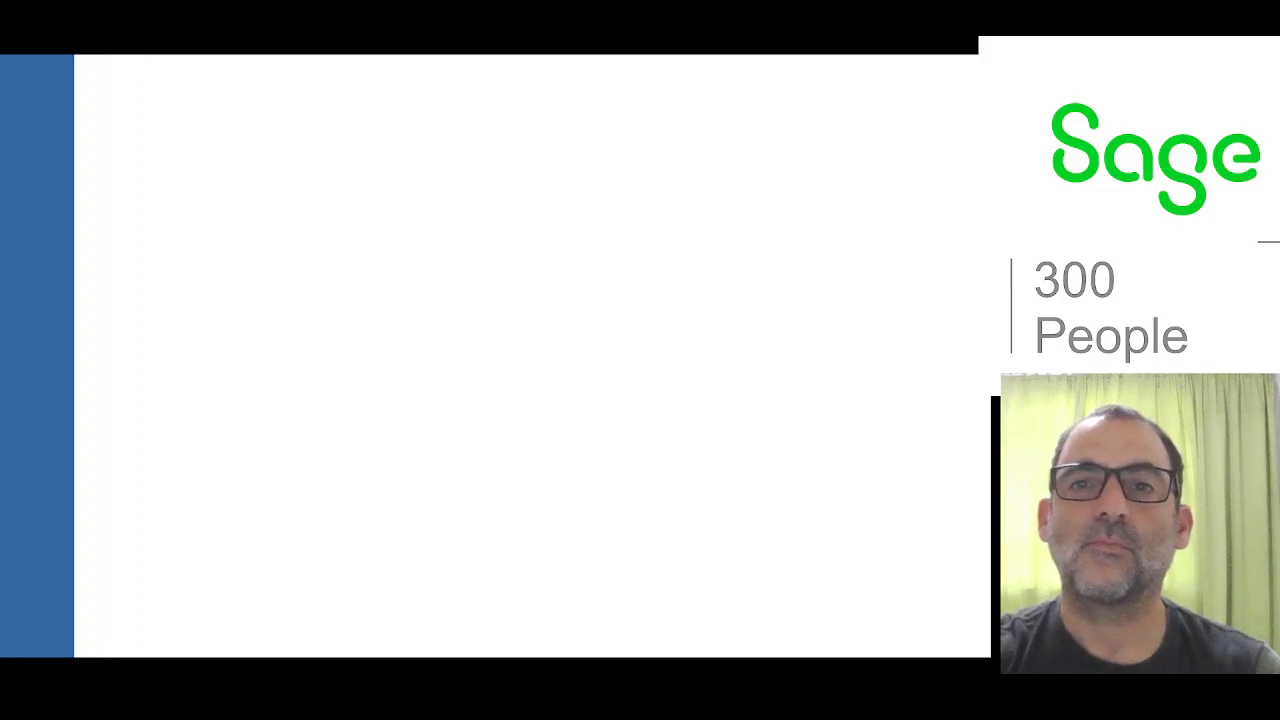
drag(293, 63, 0, 34)
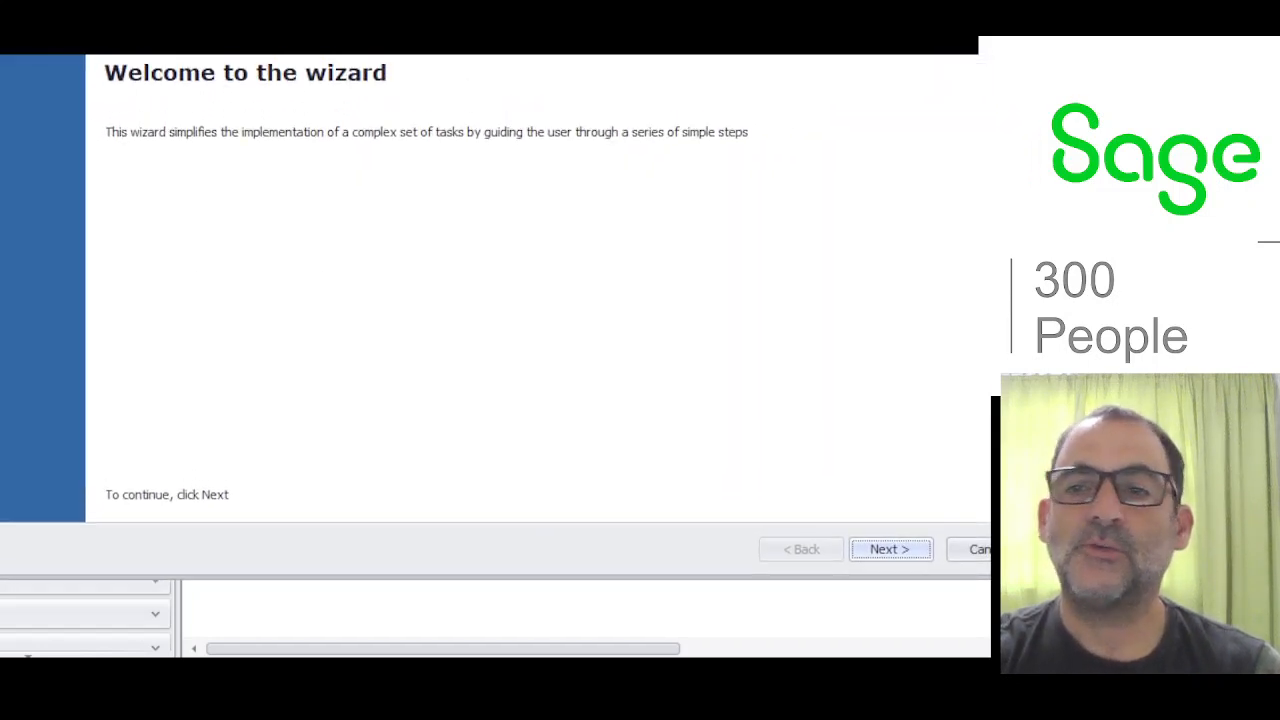
click(903, 551)
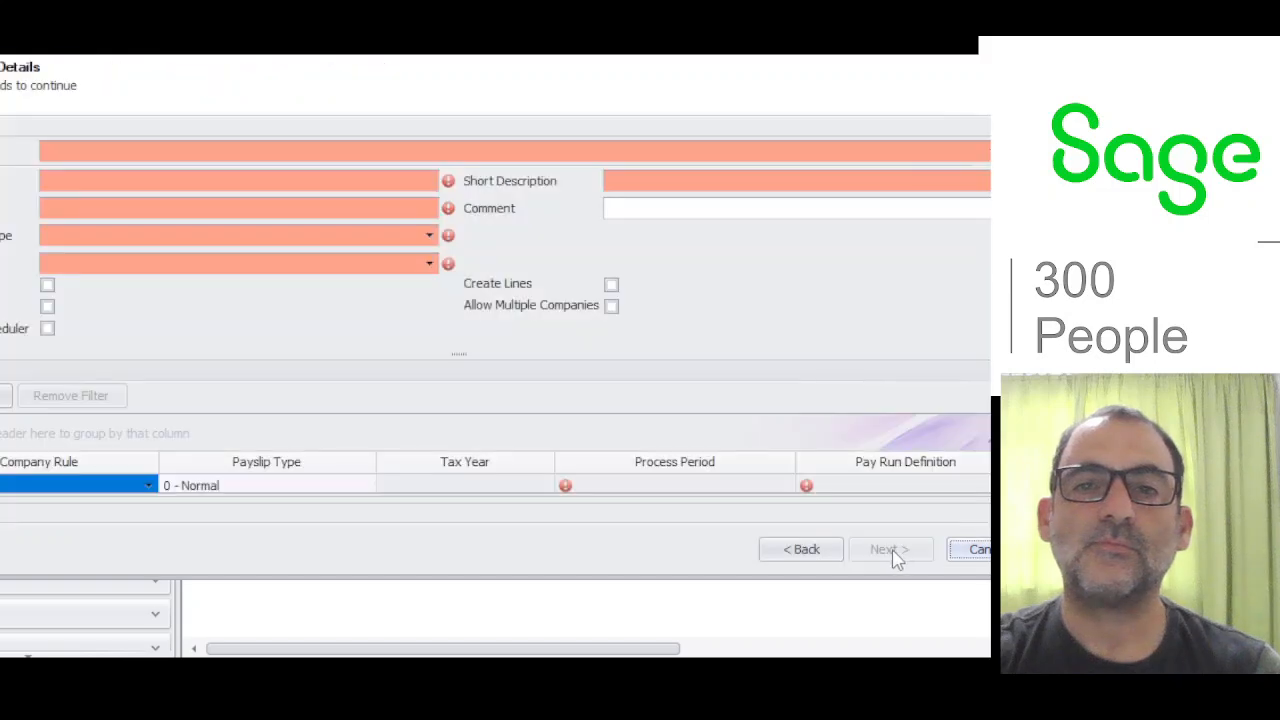
click(991, 151)
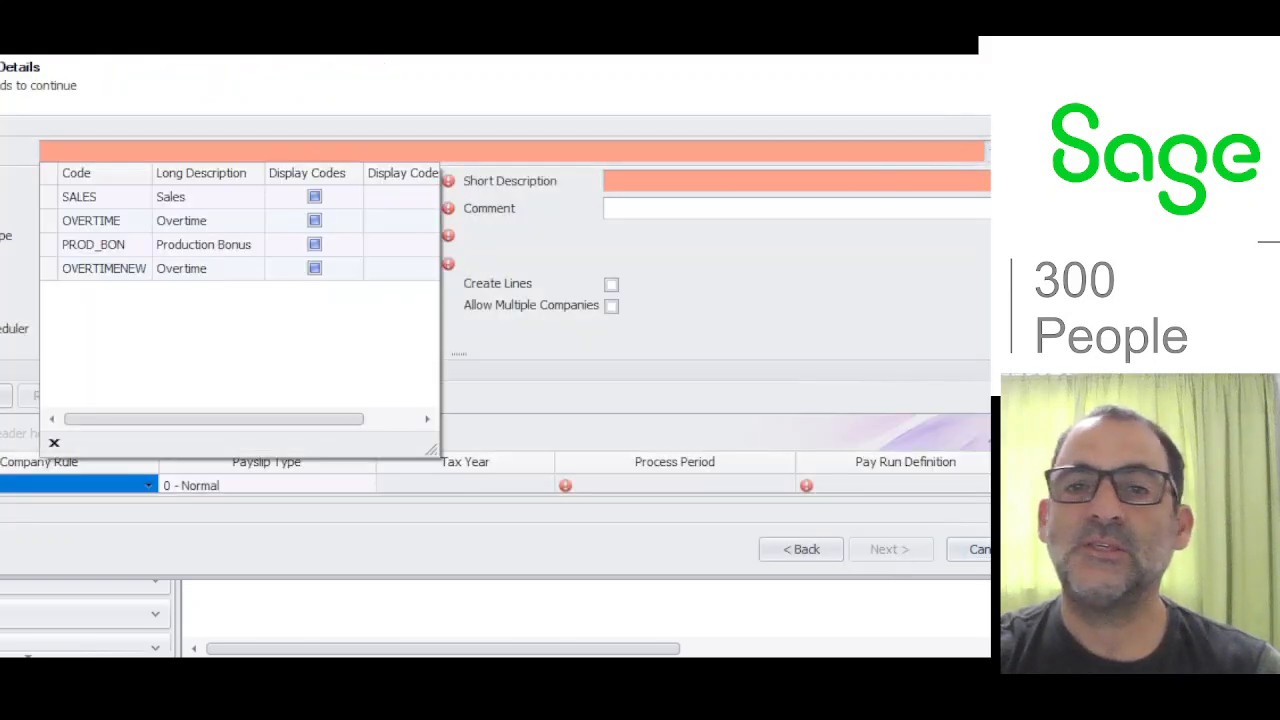
click(152, 268)
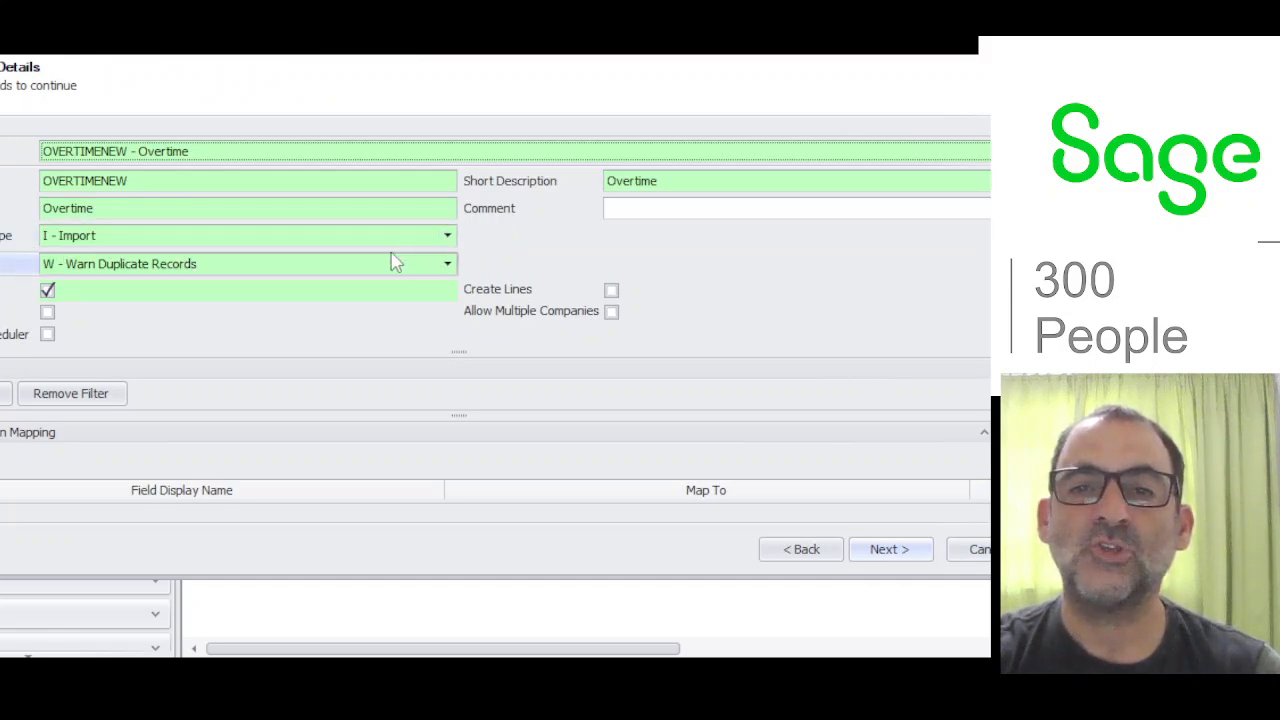
click(905, 553)
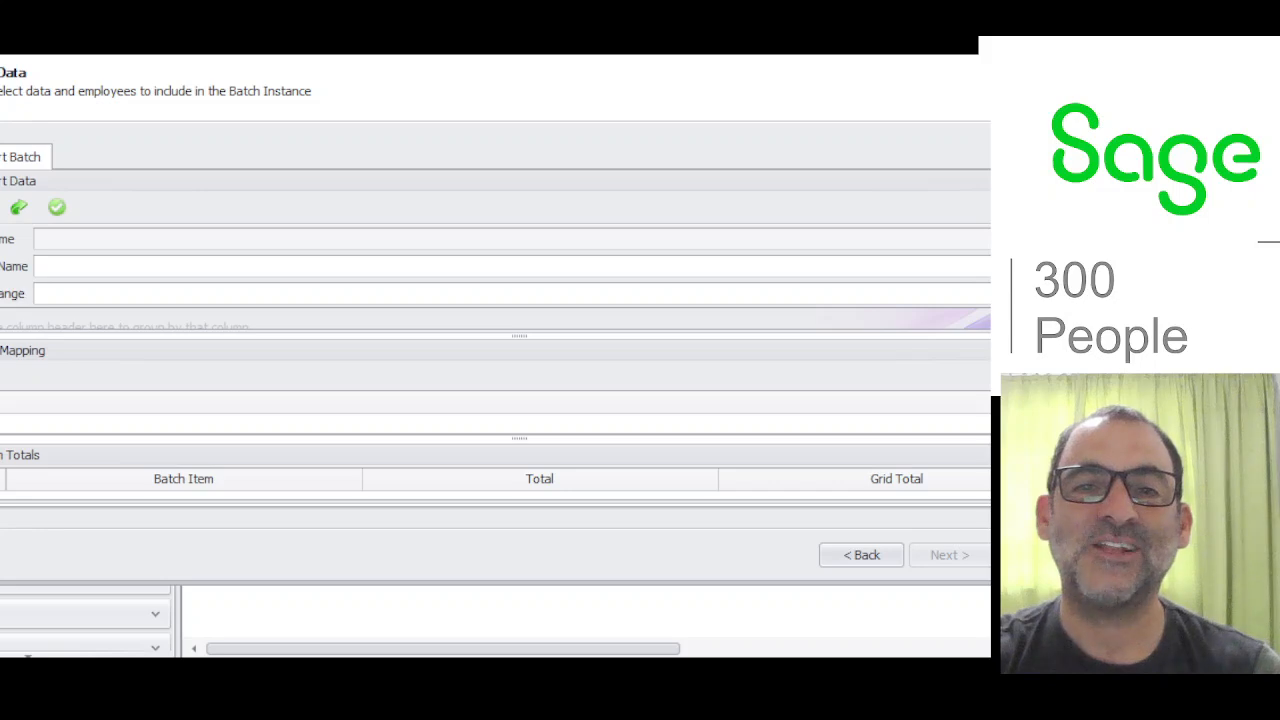
- Load the OVERTIMENEW - Overtime workbook from the desktop as import data, and reposition and enlarge the wizard window
click(0, 208)
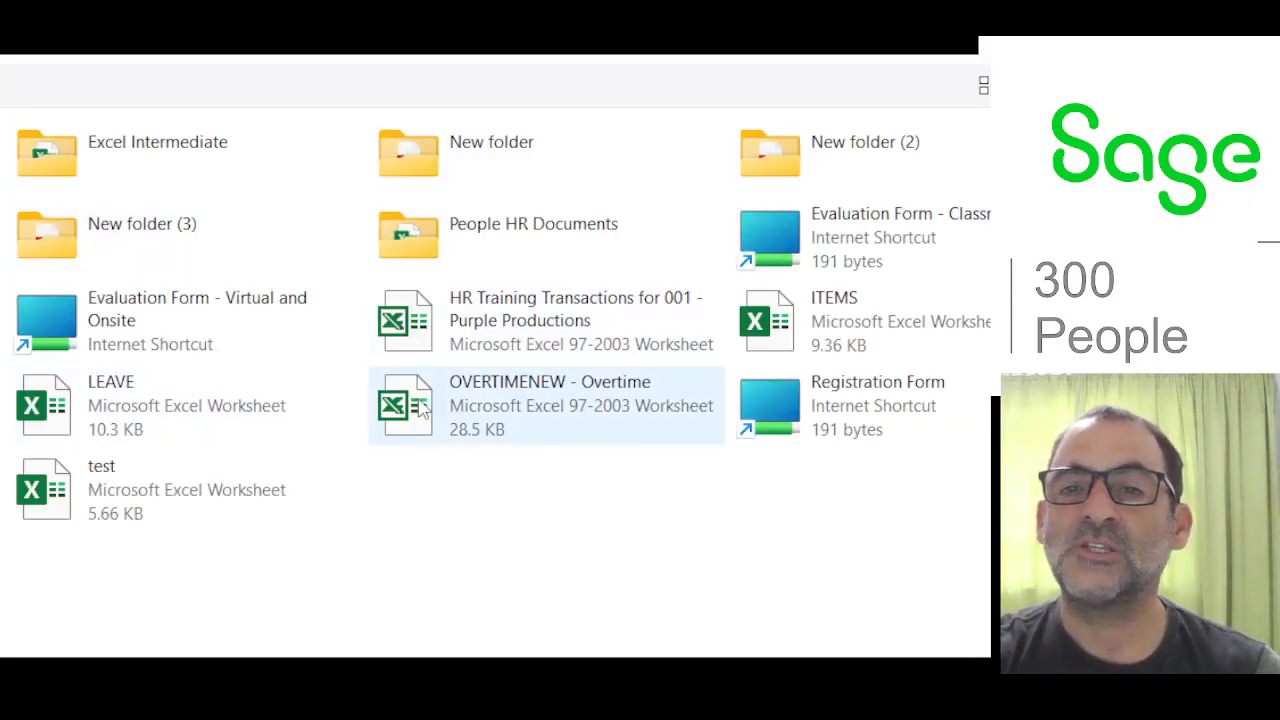
double_click(422, 405)
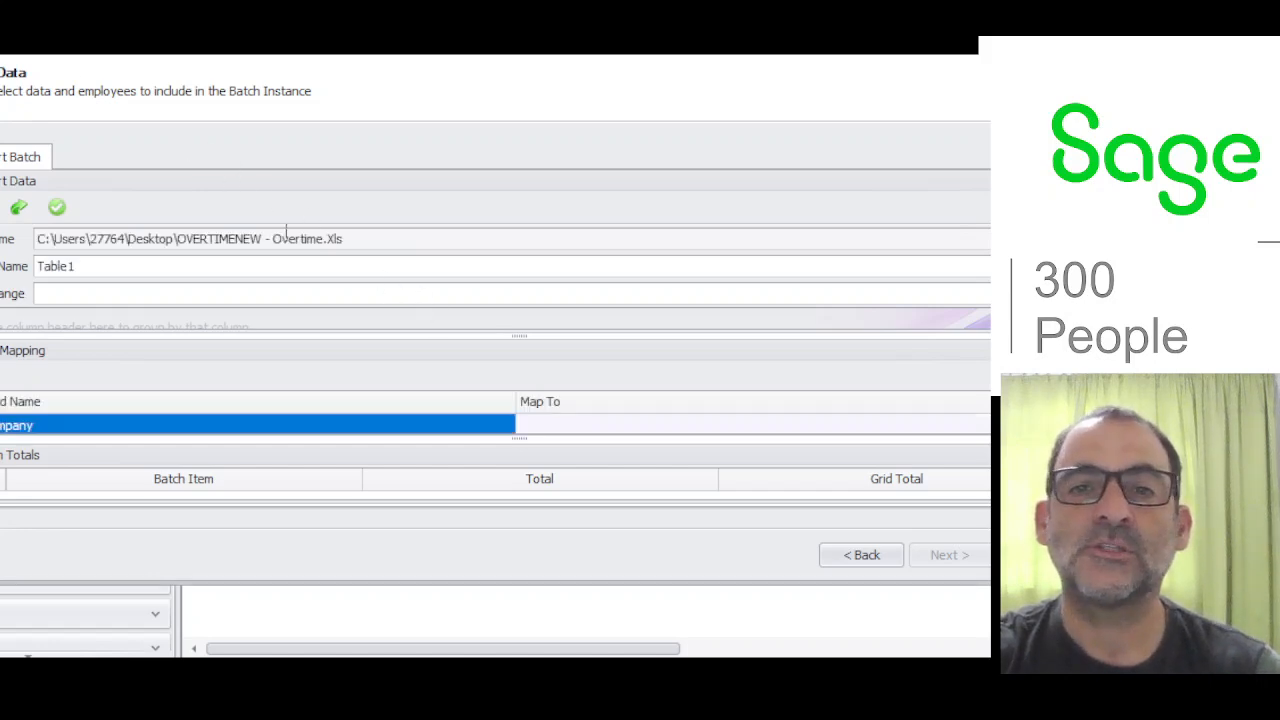
drag(520, 38, 478, 28)
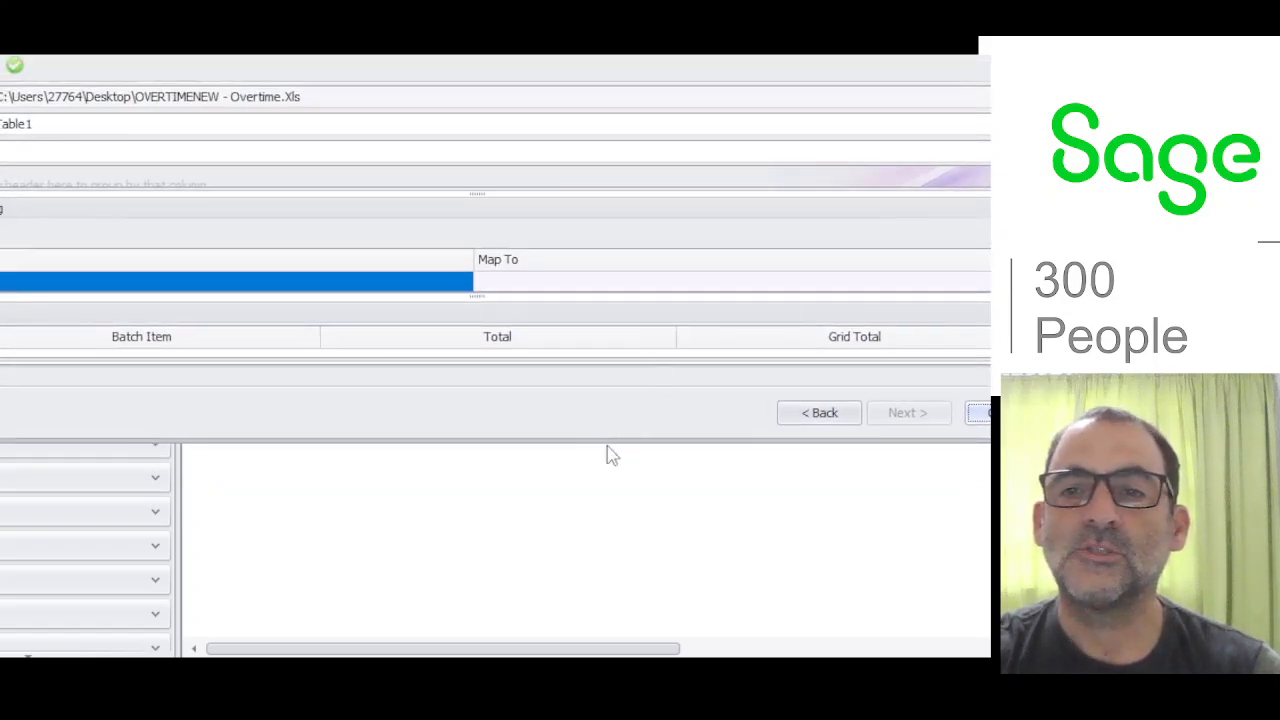
drag(606, 437, 600, 616)
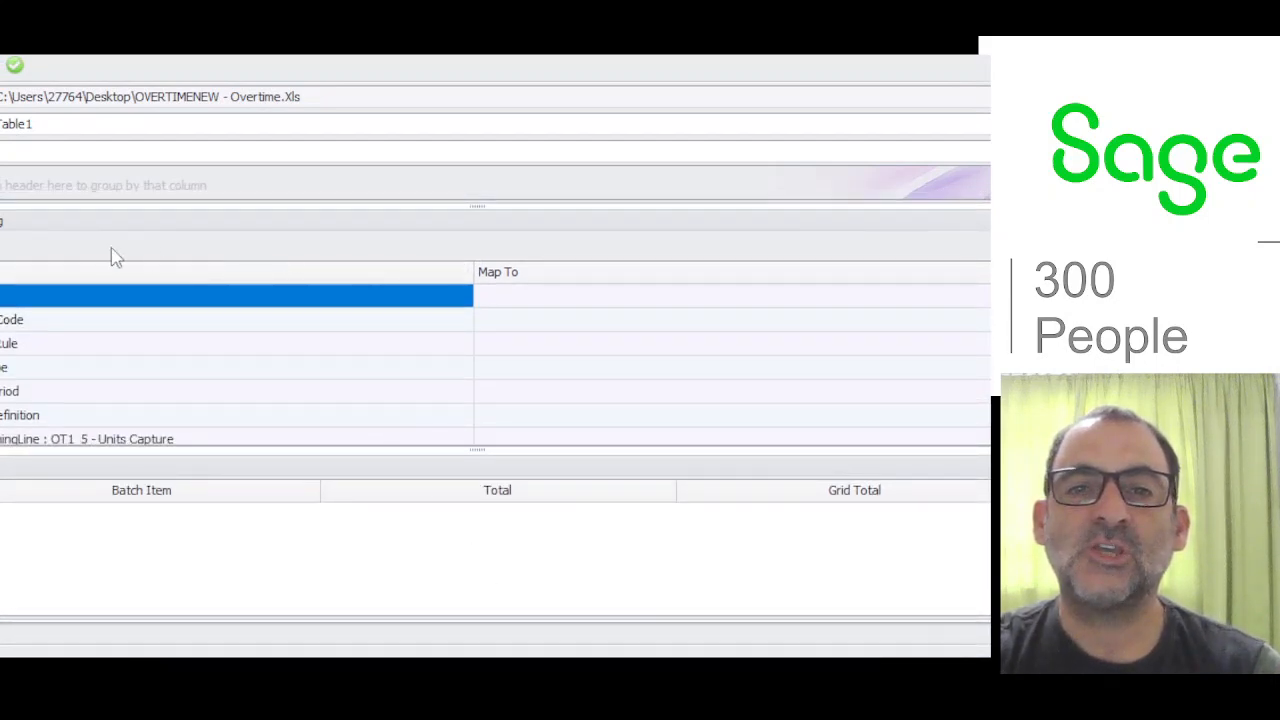
- Resize the import data and mapping areas to examine the imported overtime rows and the batch template fields
drag(483, 209, 480, 329)
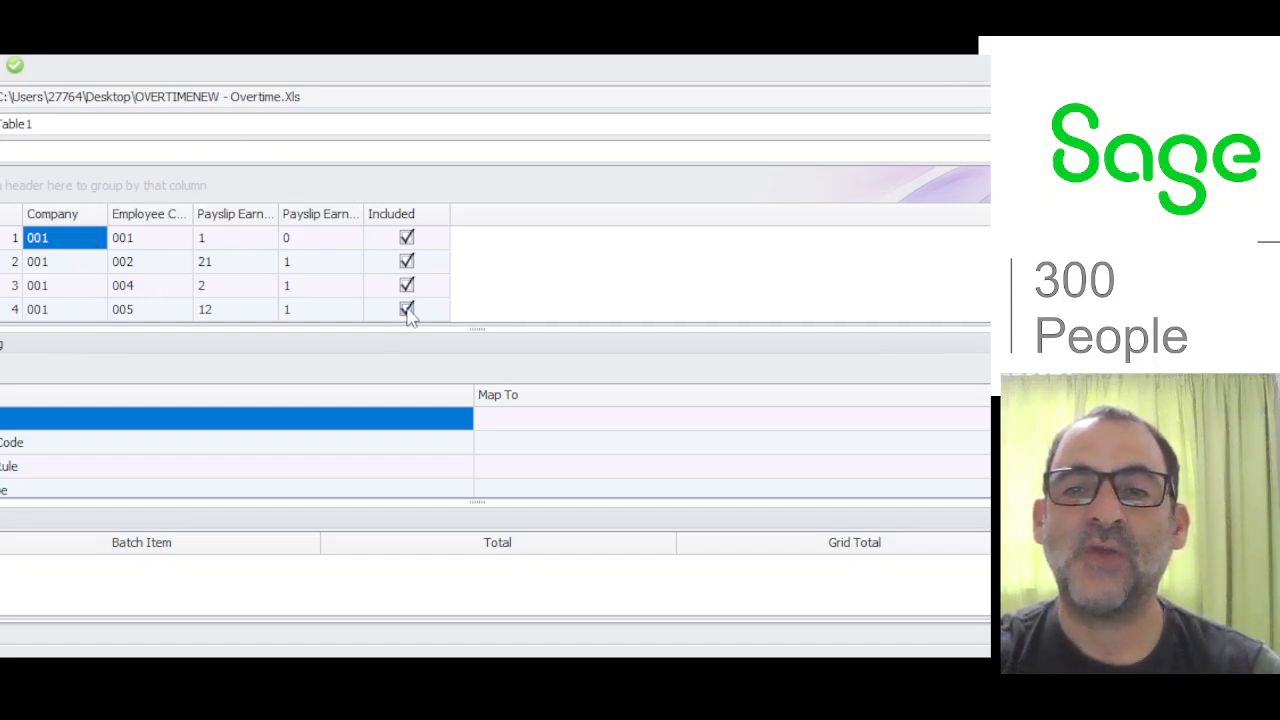
drag(491, 328, 495, 260)
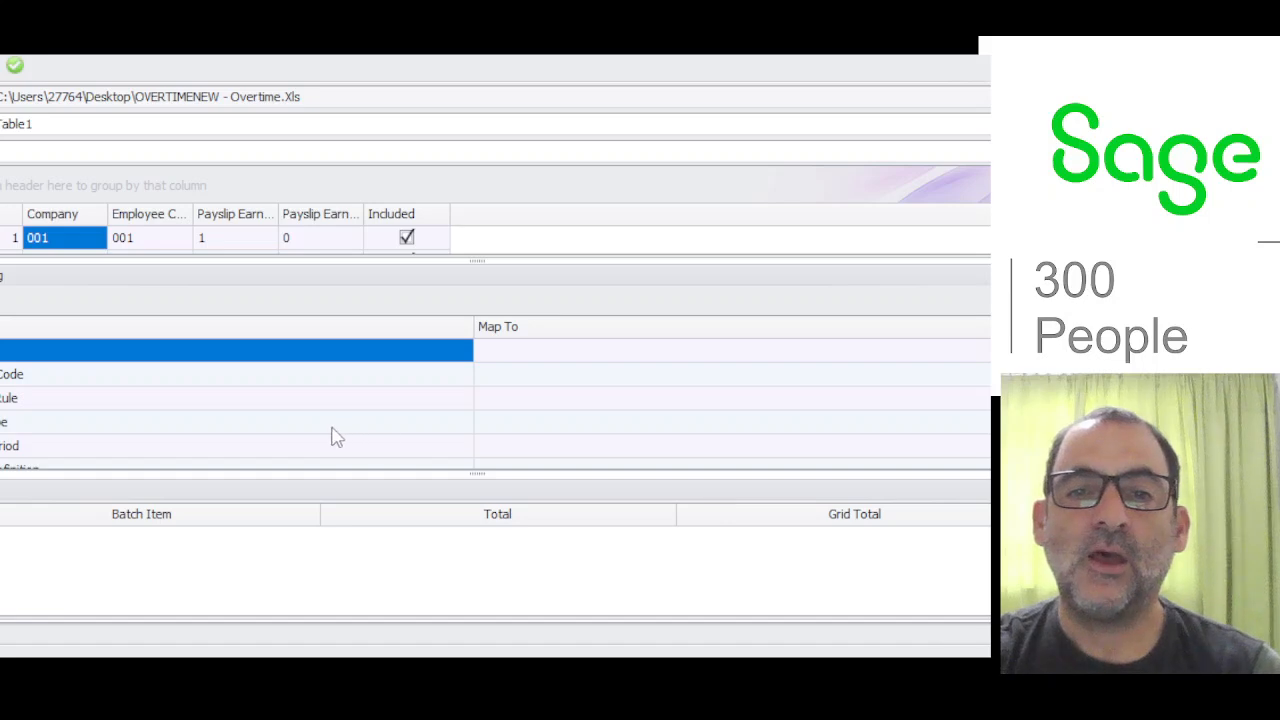
scroll(336, 437, down, 1)
scroll(336, 435, up, 1)
scroll(530, 412, down, 1)
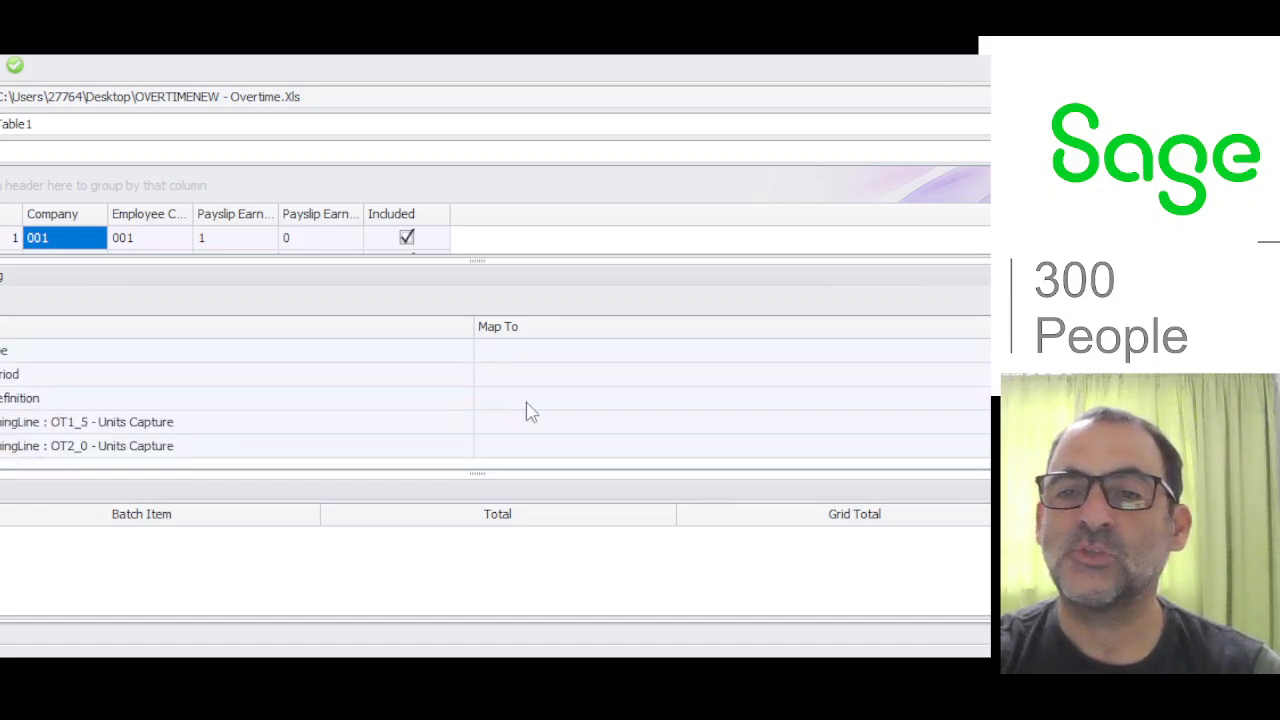
scroll(530, 412, up, 1)
drag(482, 260, 489, 303)
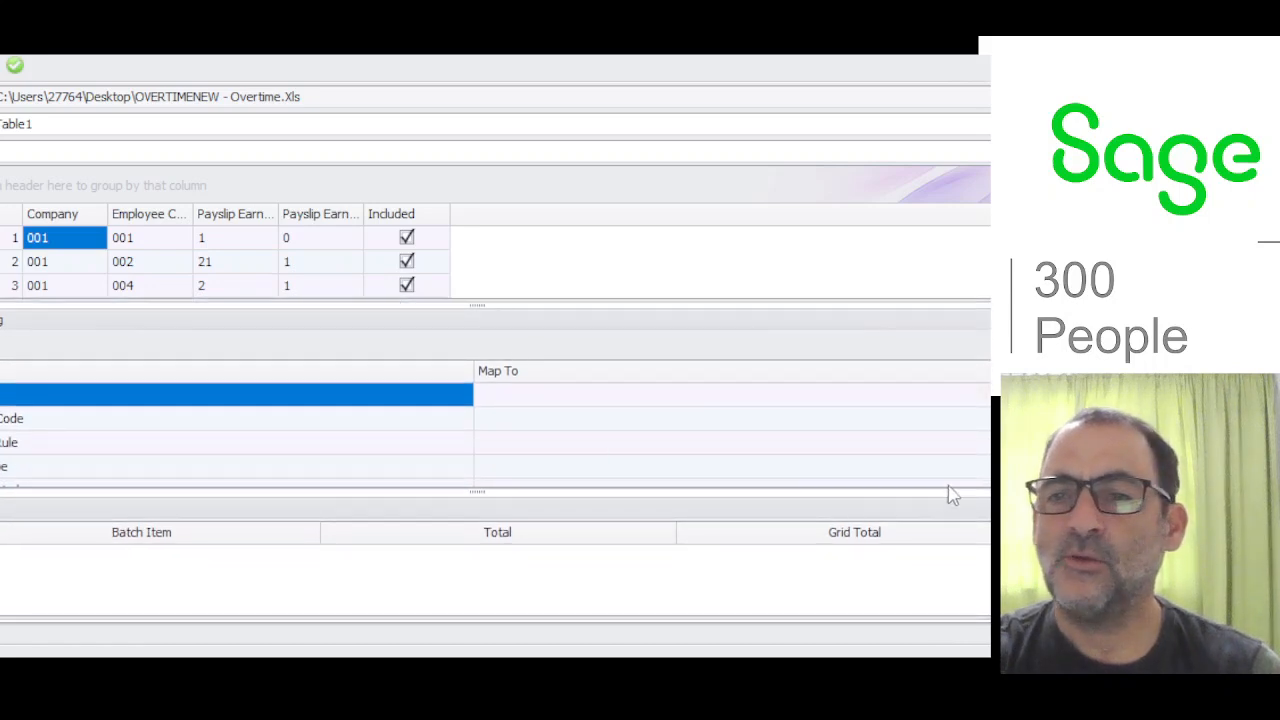
scroll(517, 449, down, 1)
scroll(510, 443, up, 1)
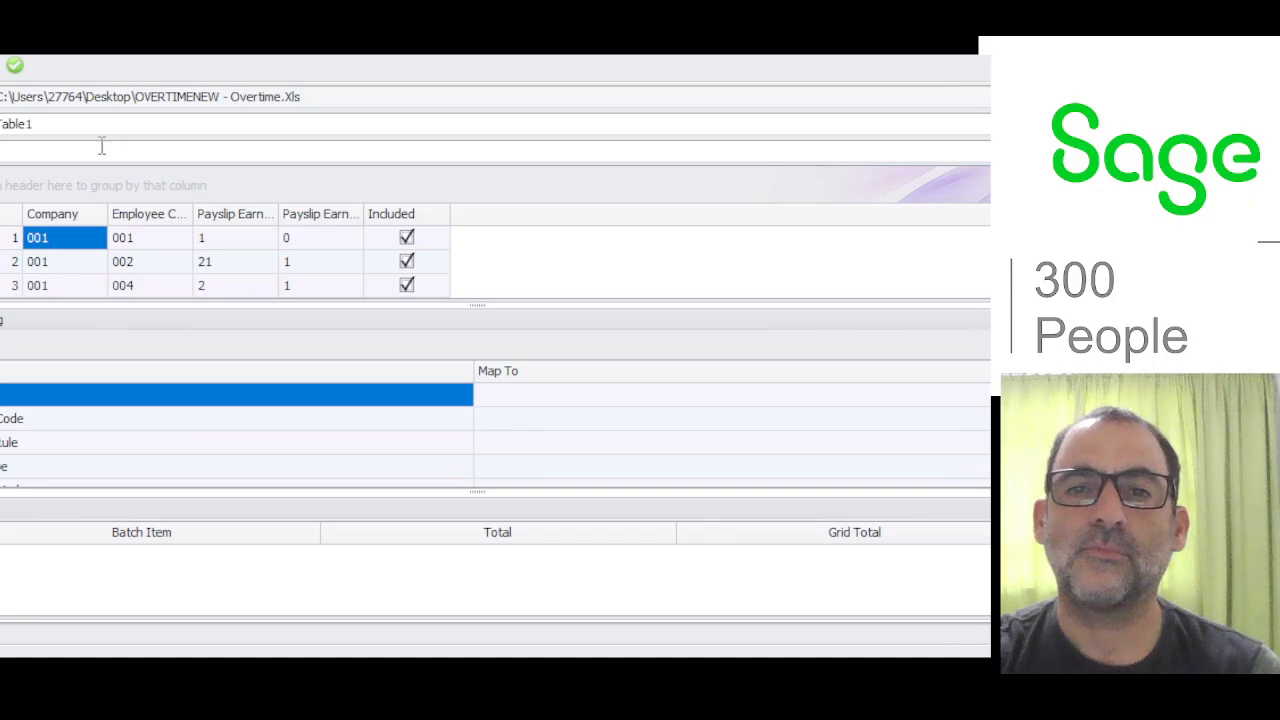
- Examine the imported overtime rows and the batch template fields available for data mapping in the Batch Wizard
scroll(486, 261, down, 8)
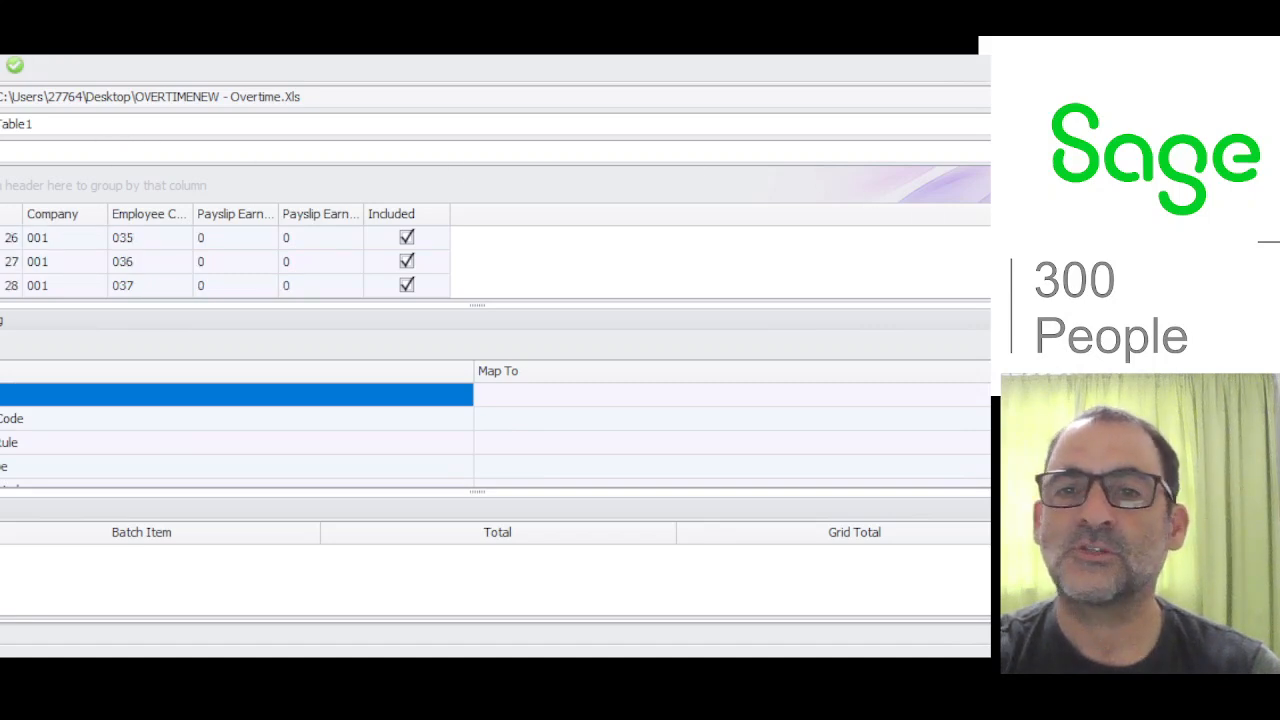
scroll(486, 261, up, 8)
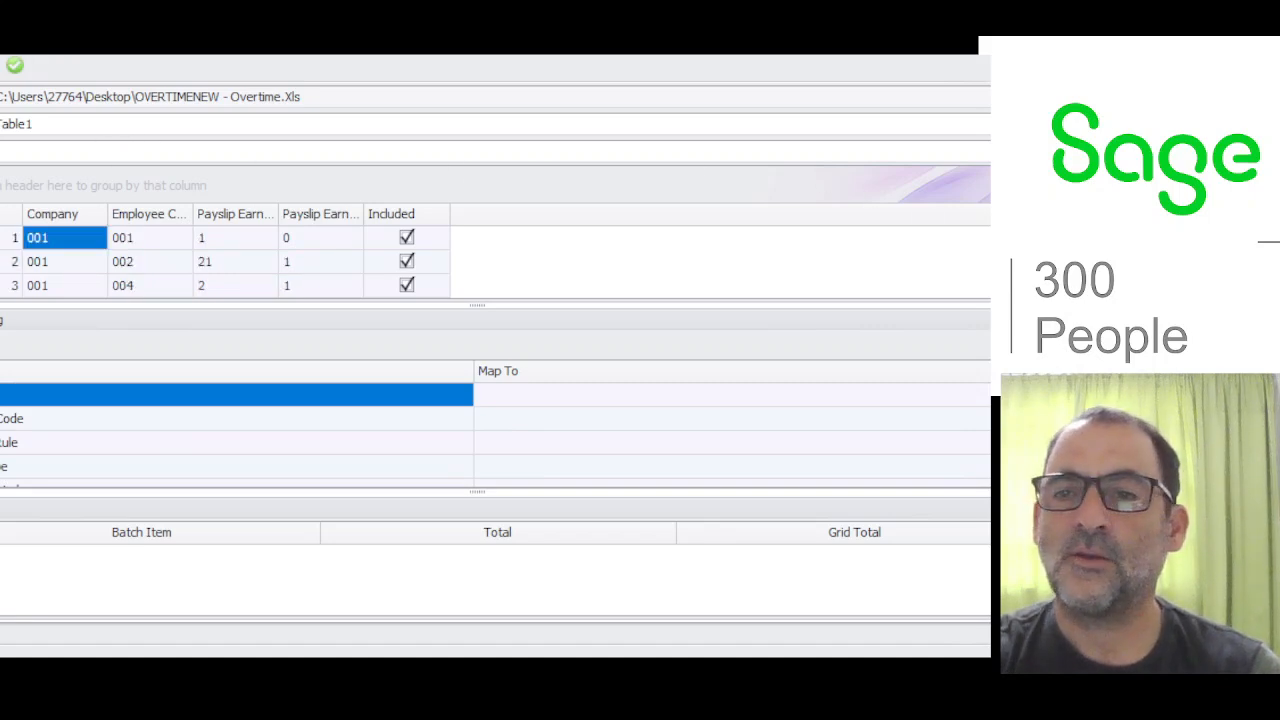
scroll(237, 430, down, 2)
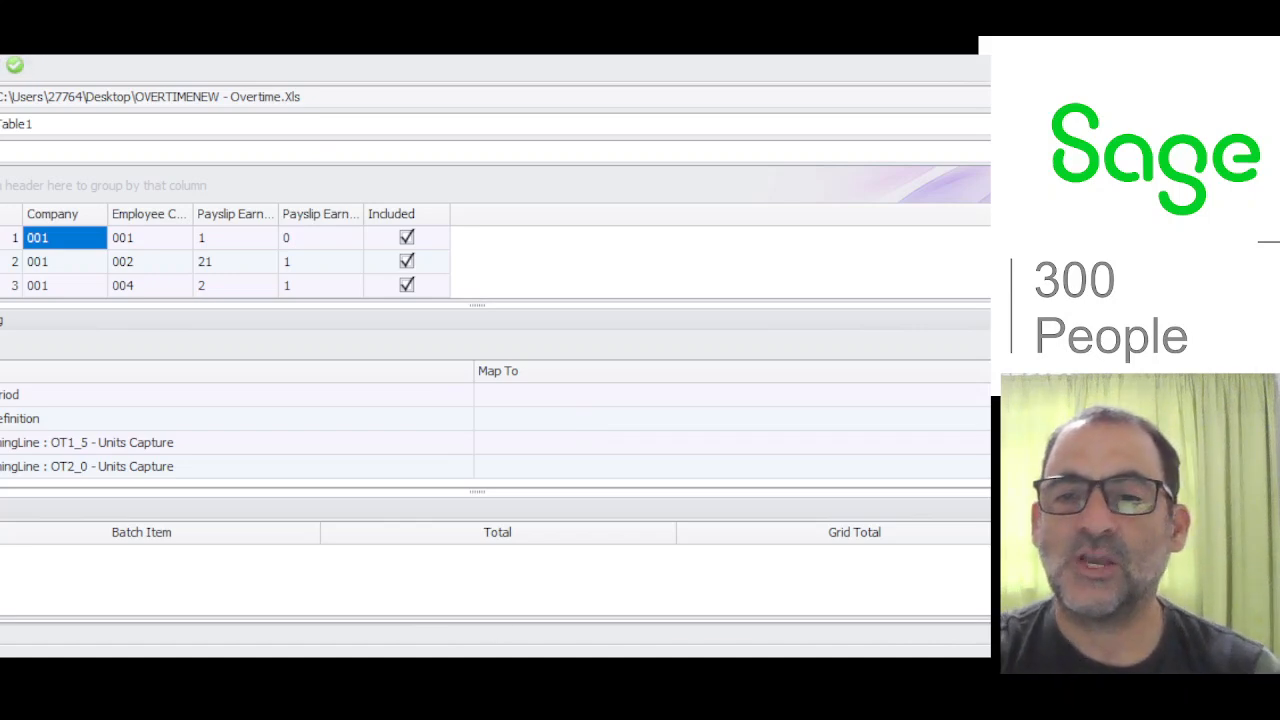
mouse_move(577, 616)
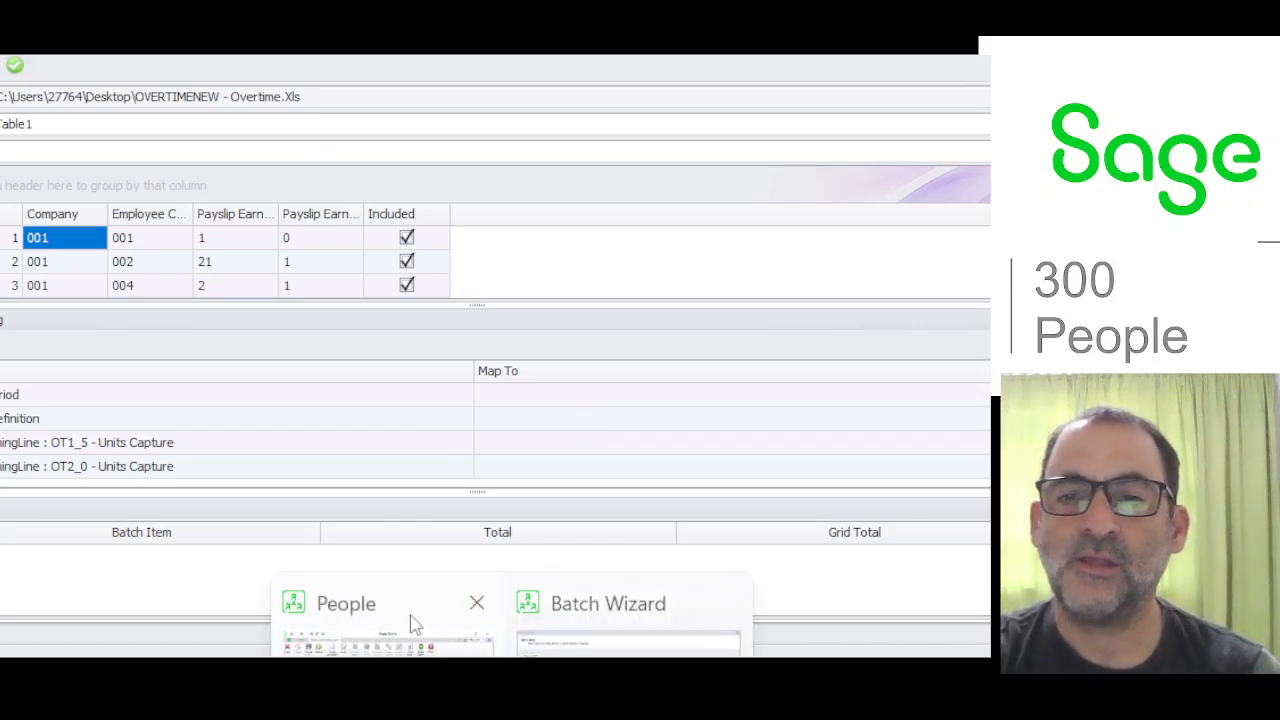
mouse_move(512, 690)
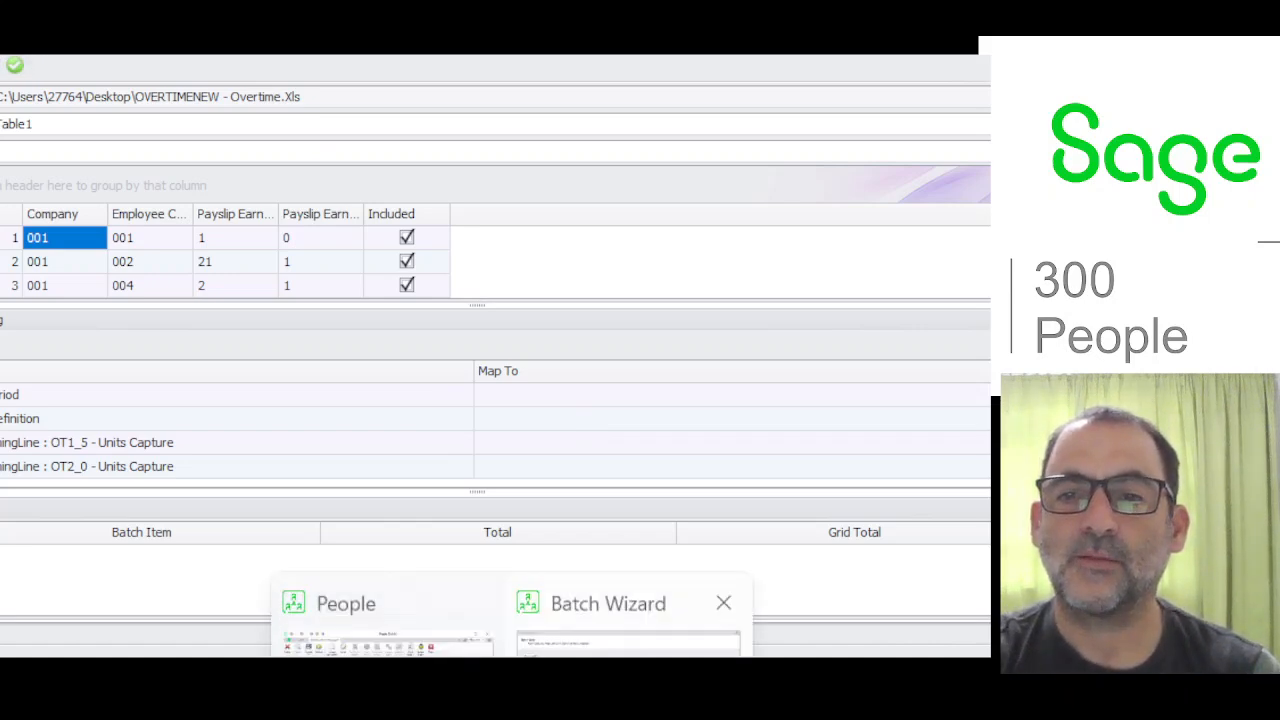
click(565, 617)
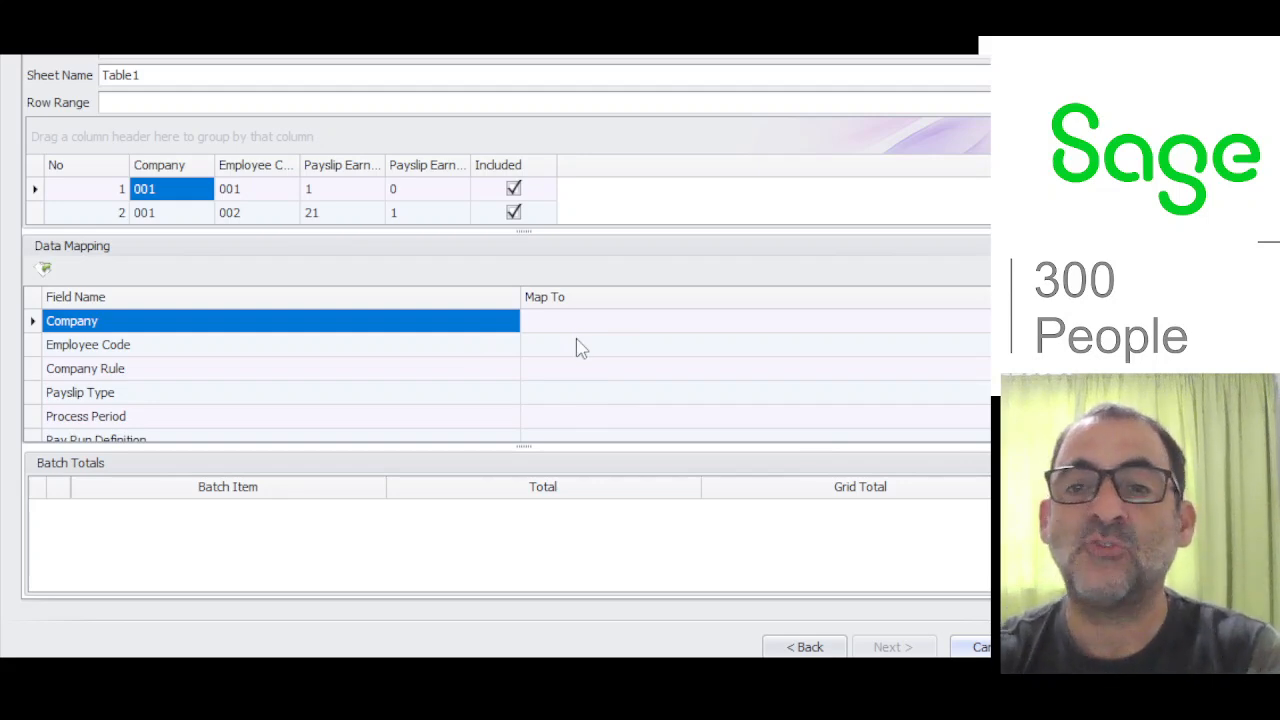
- Check the available mapping choices for the Company, Employee Code and Company Rule fields without assigning any
click(630, 325)
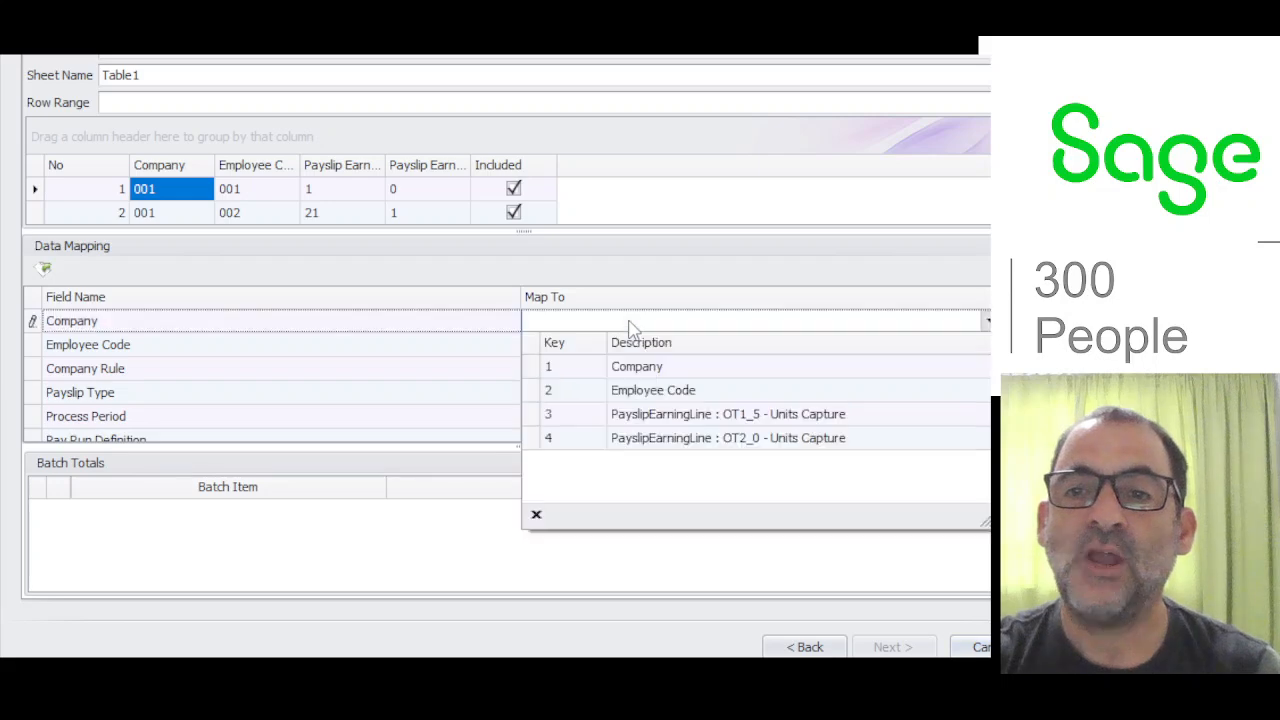
click(628, 328)
click(617, 345)
click(617, 347)
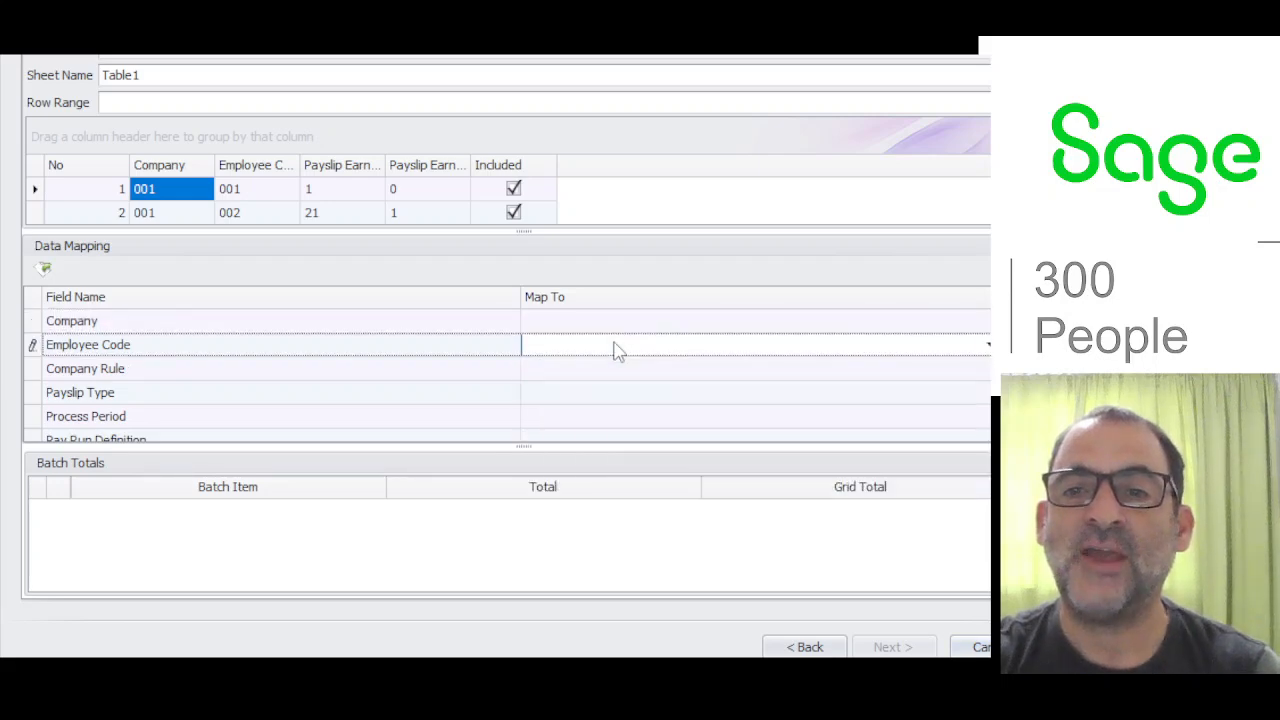
click(612, 377)
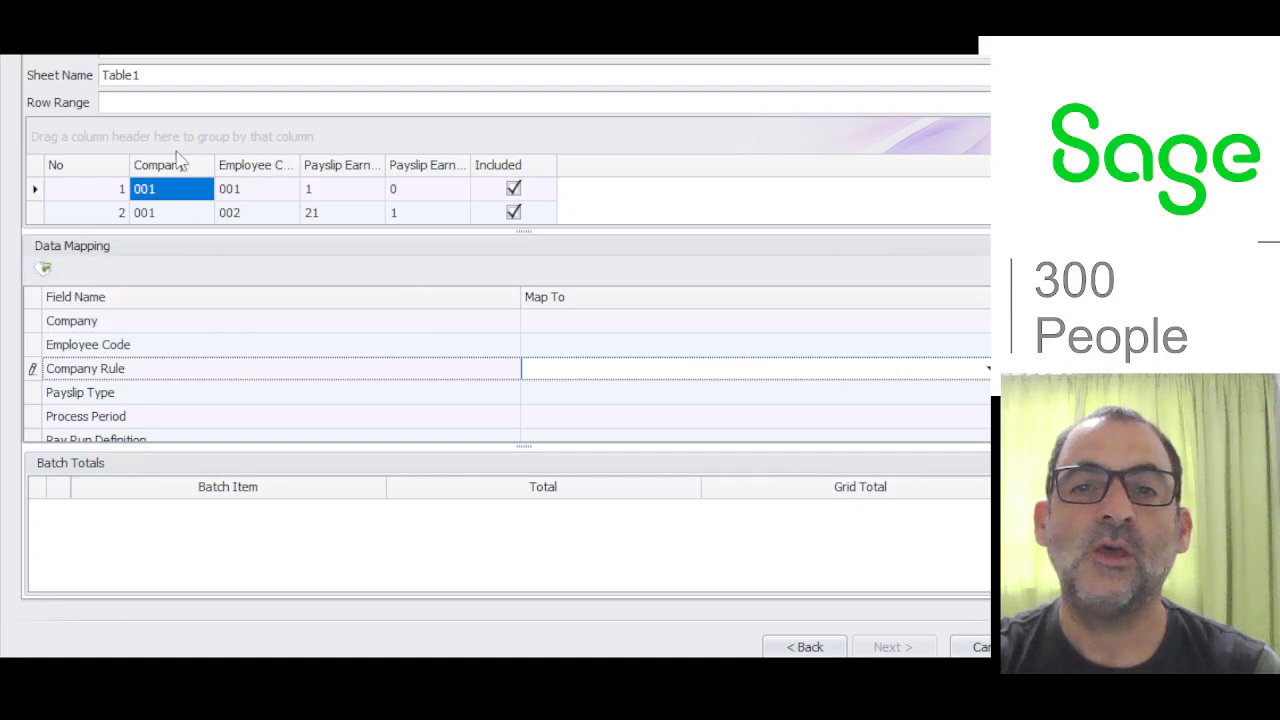
- Auto-map the import columns to the batch fields and finish the wizard, saving the changed import mapping to the template
click(44, 272)
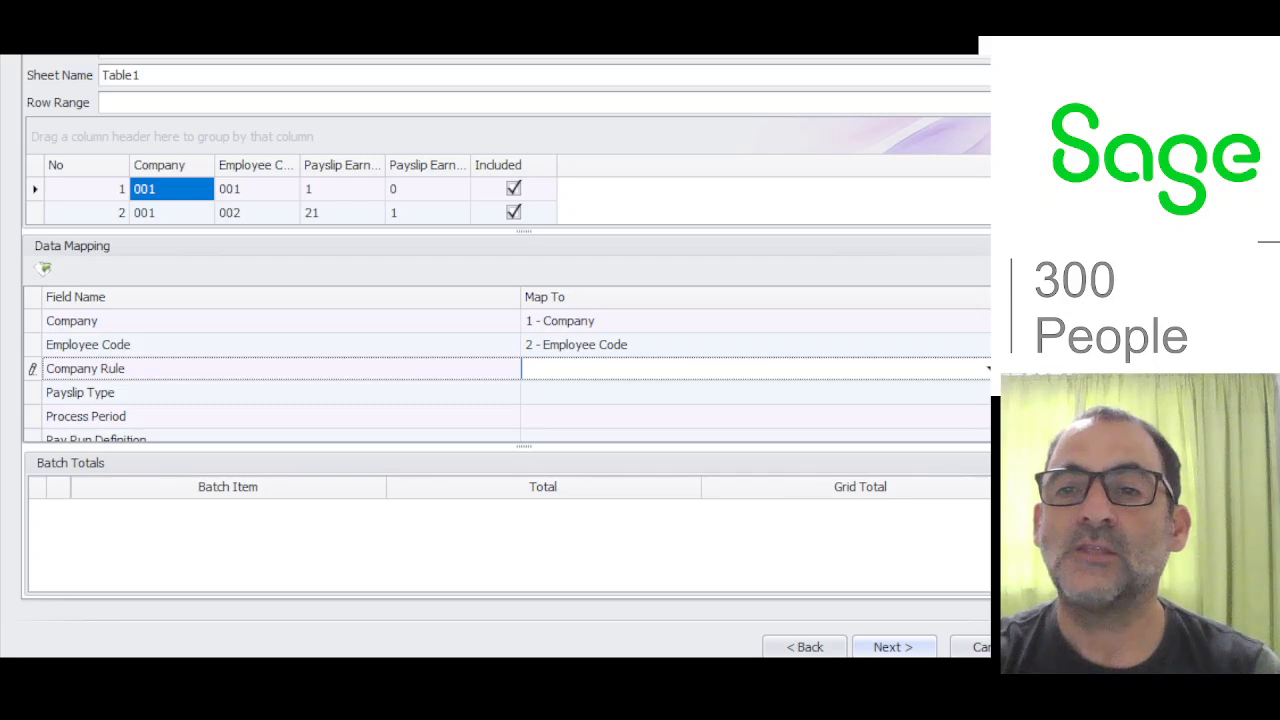
scroll(506, 368, down, 1)
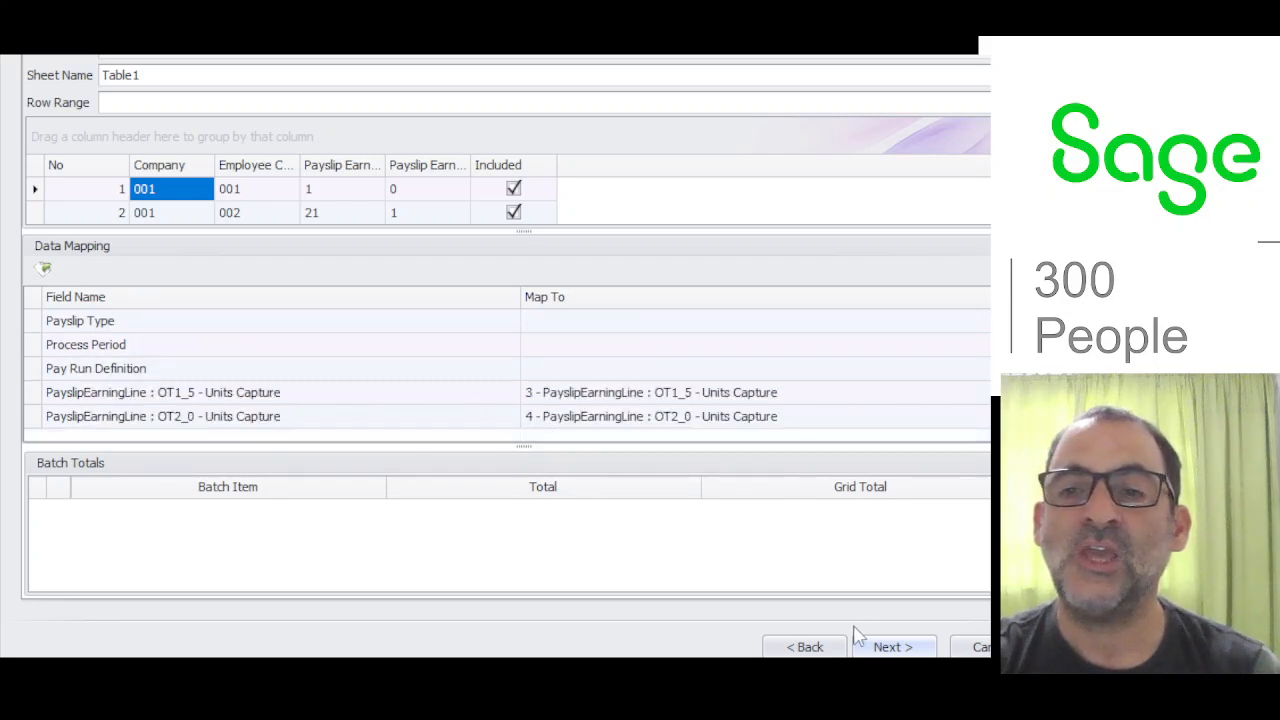
click(893, 647)
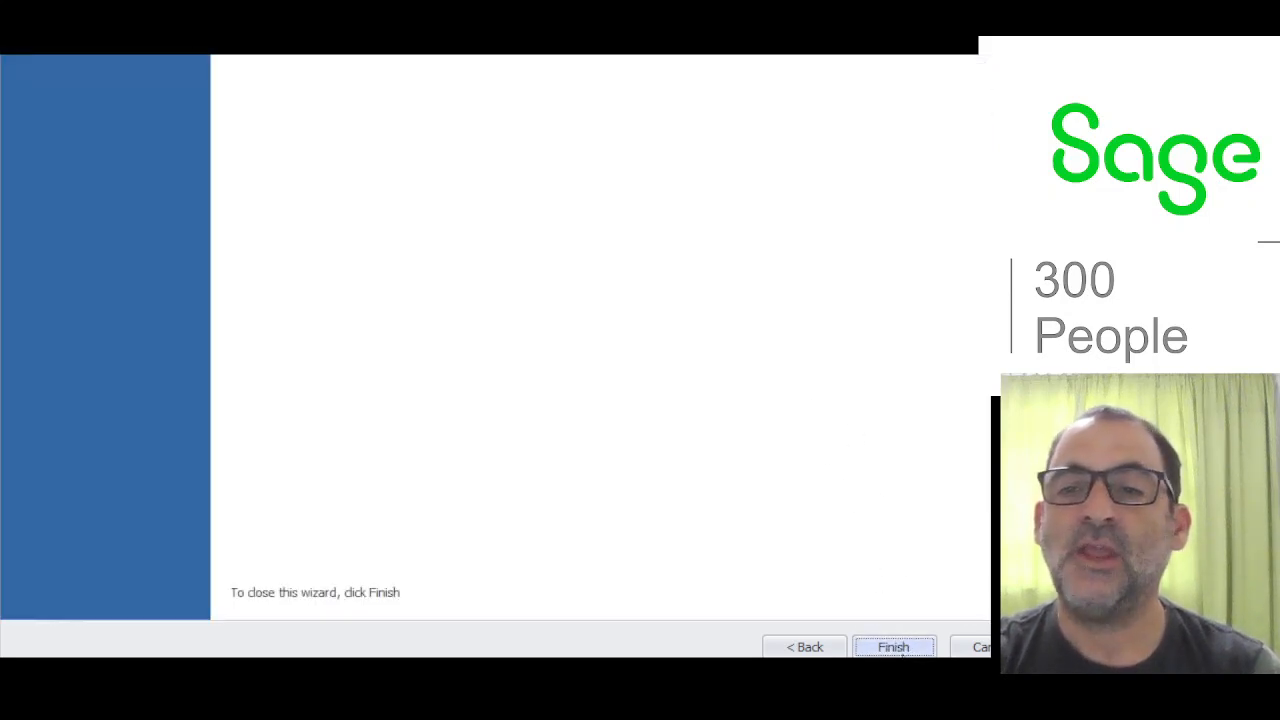
click(905, 648)
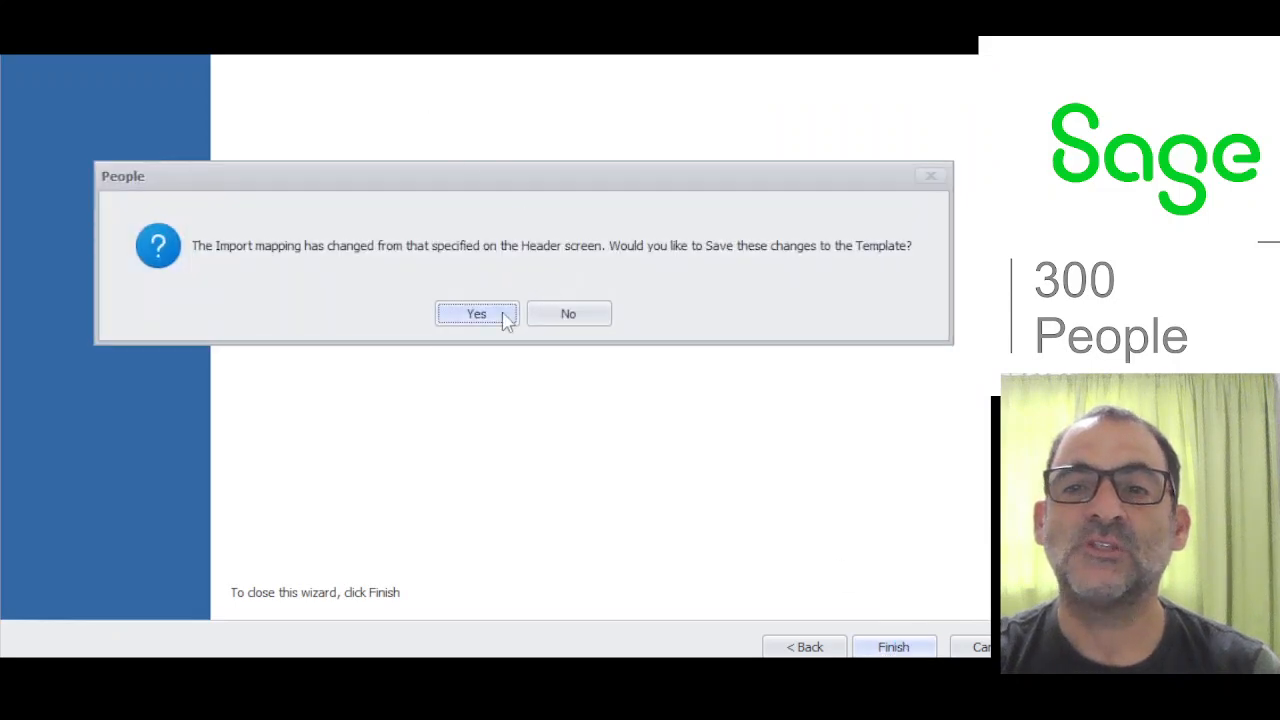
click(505, 318)
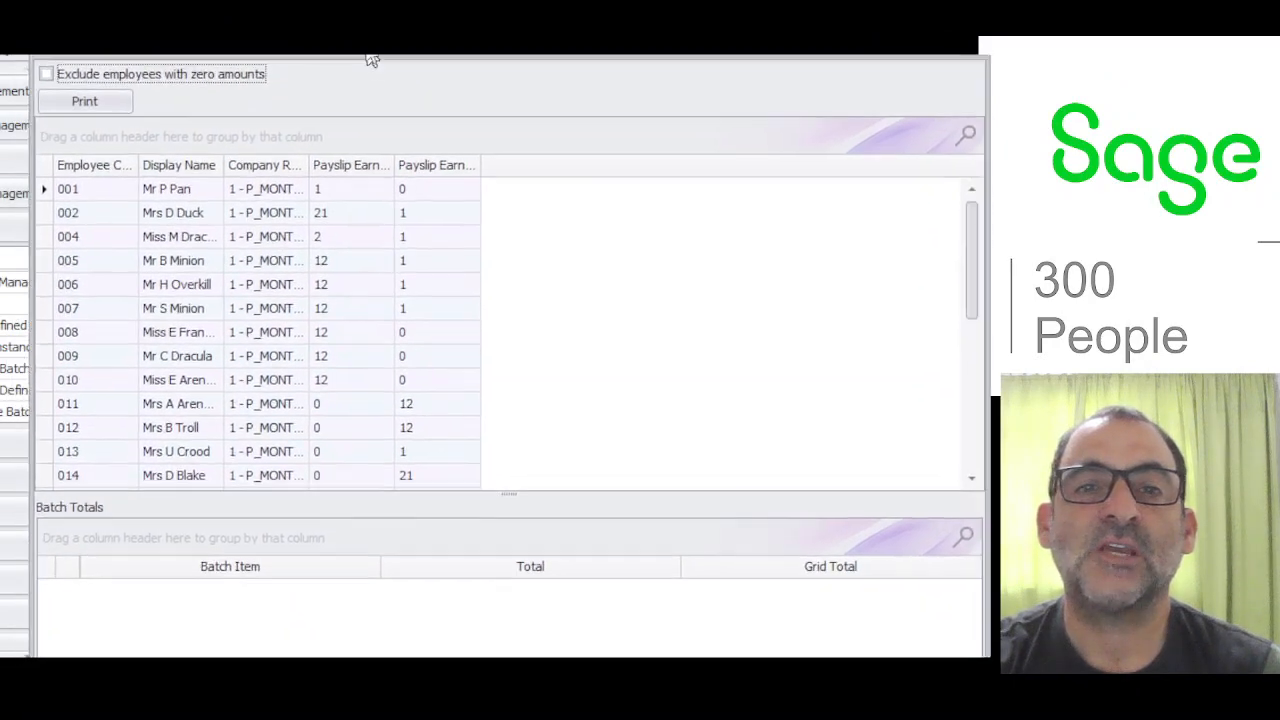
- Verify the imported values of all included employees in the OVERTIMENEW batch instance and save the verification
drag(368, 53, 362, 36)
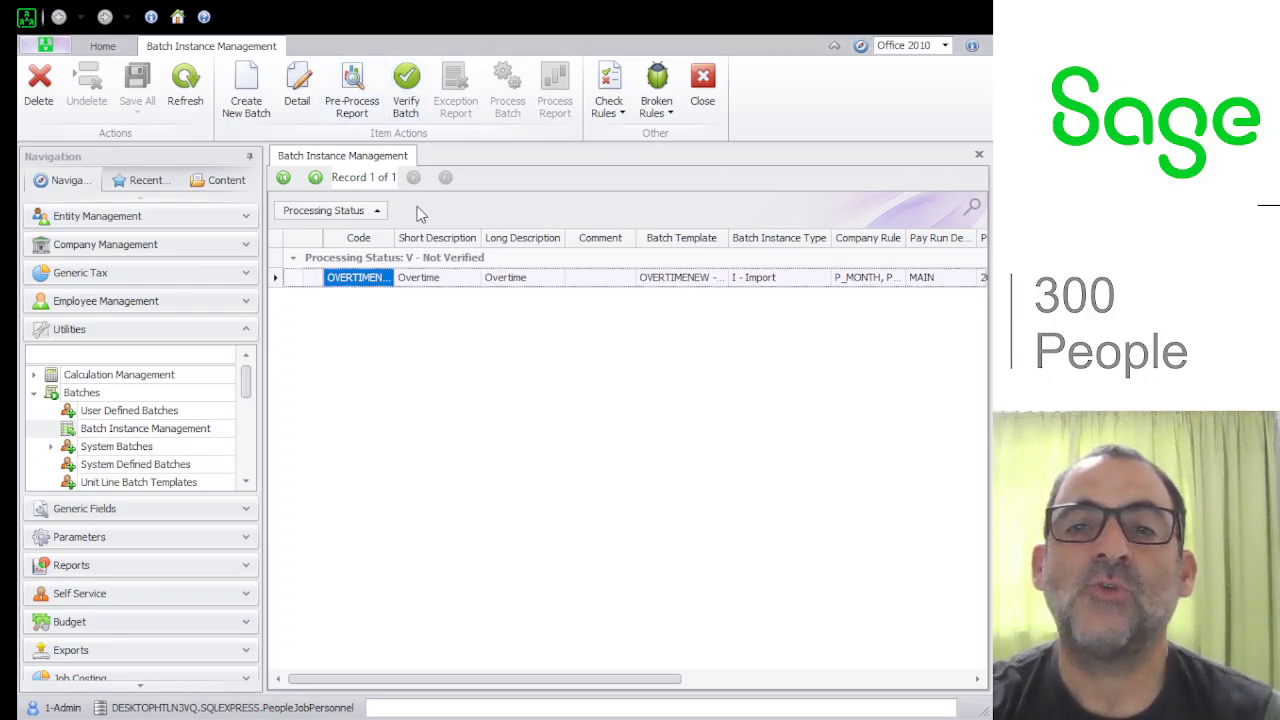
click(402, 88)
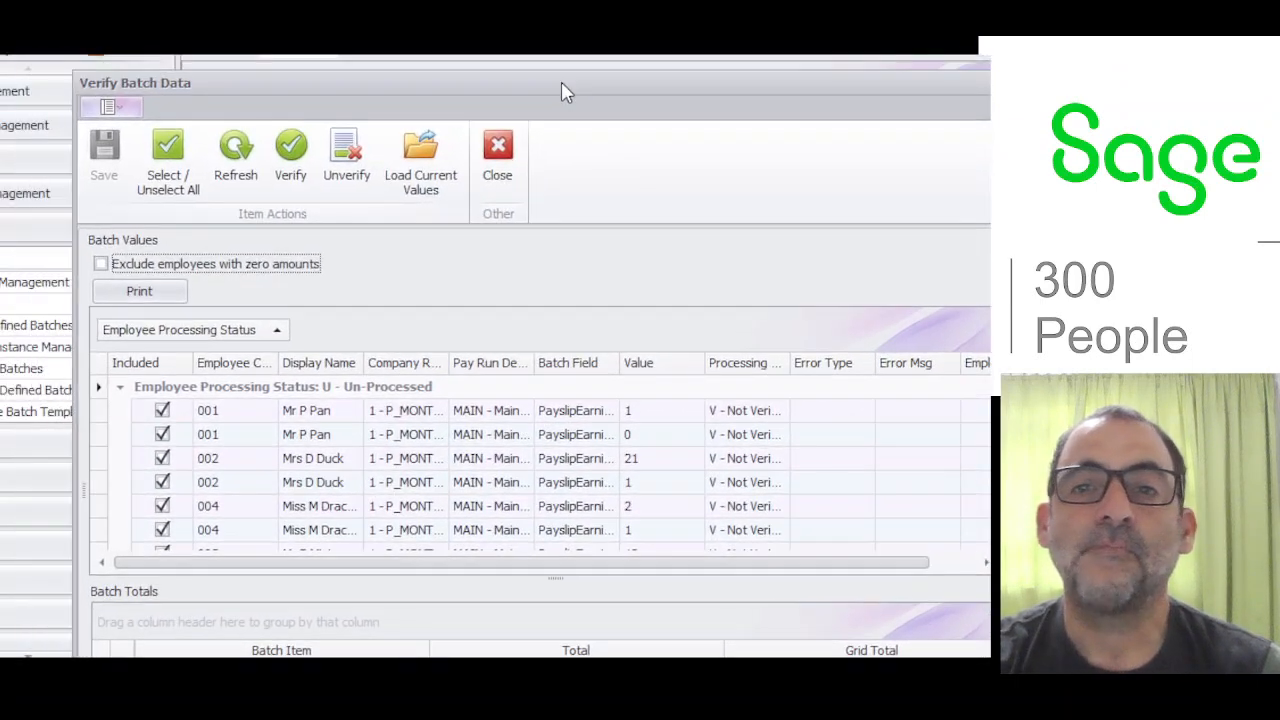
drag(562, 84, 546, 30)
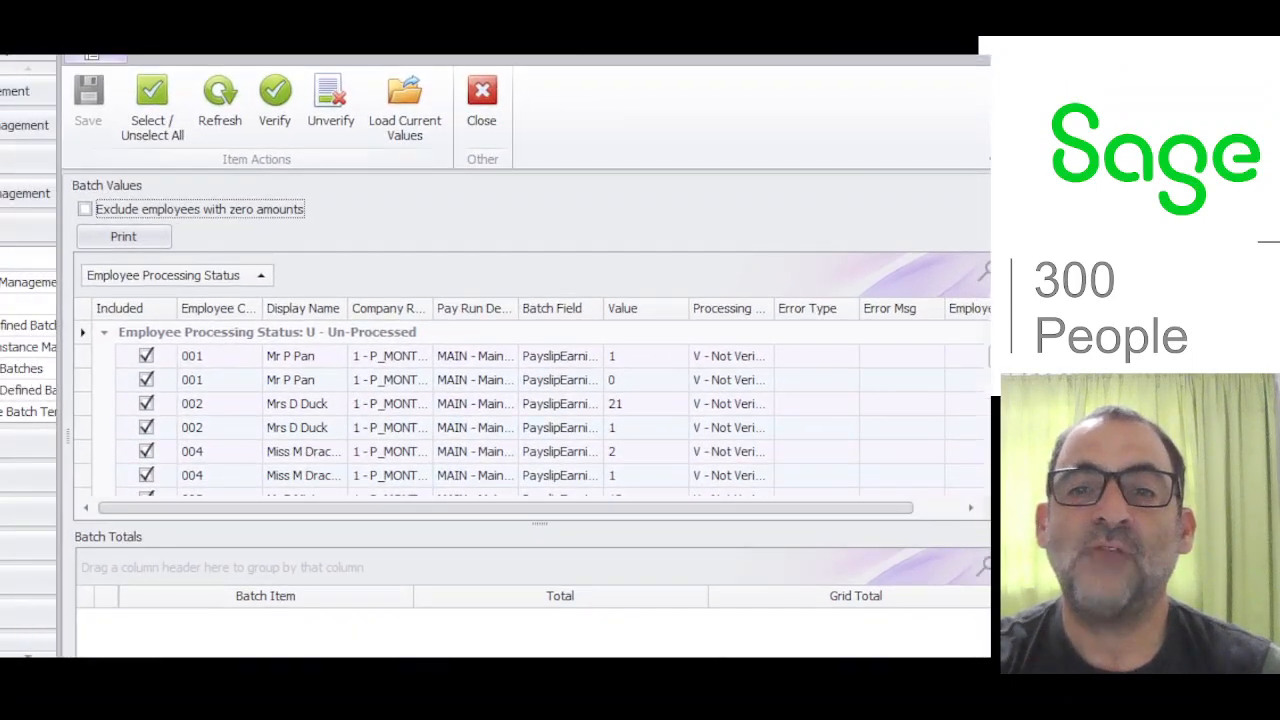
scroll(616, 380, down, 8)
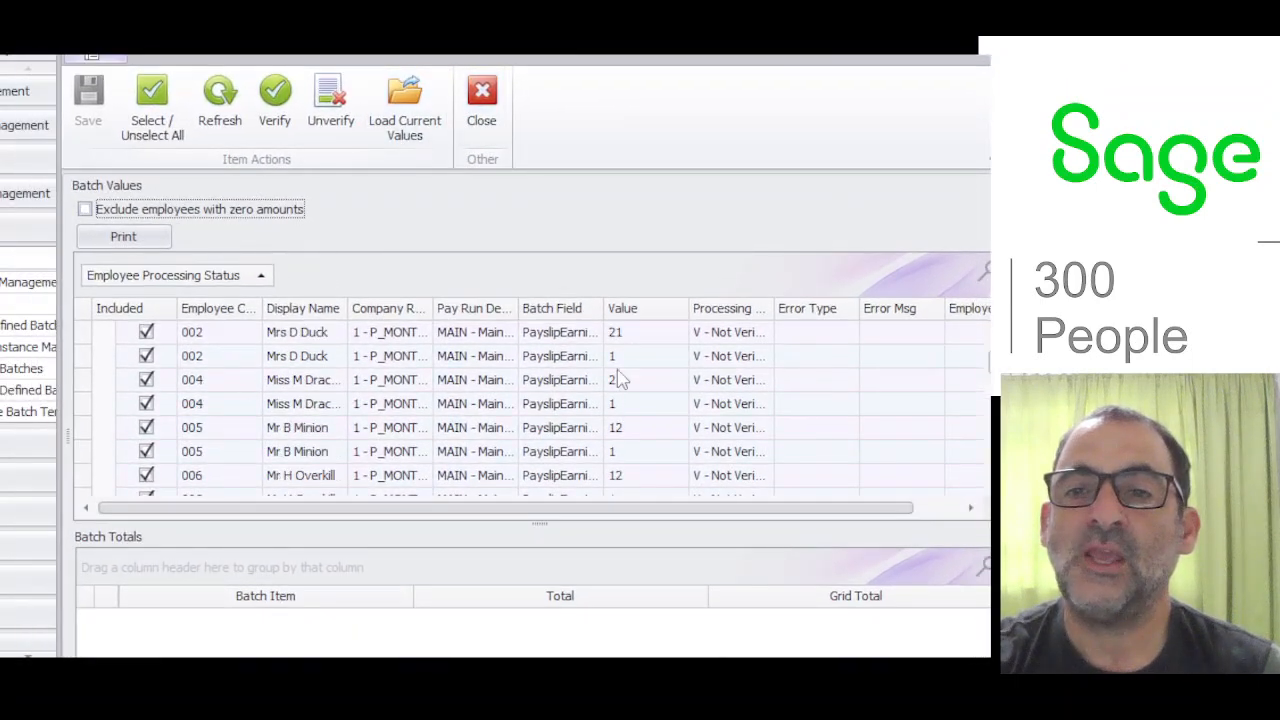
scroll(626, 352, up, 8)
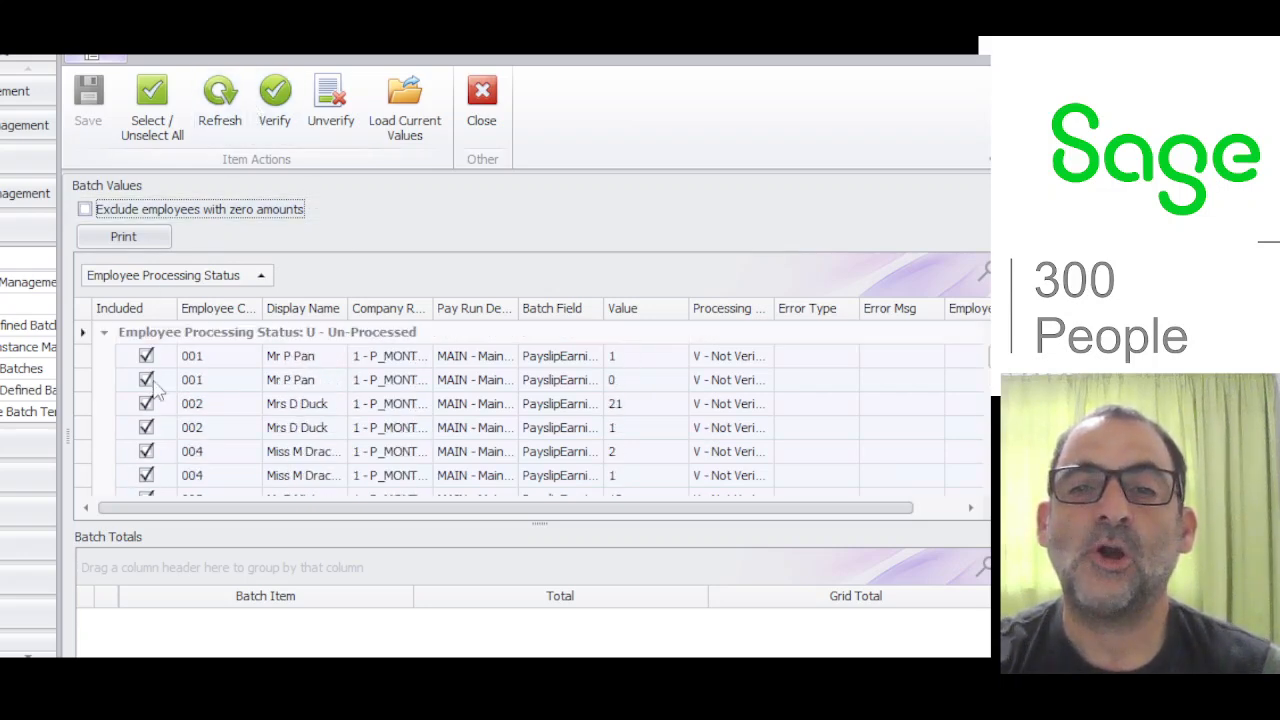
click(280, 98)
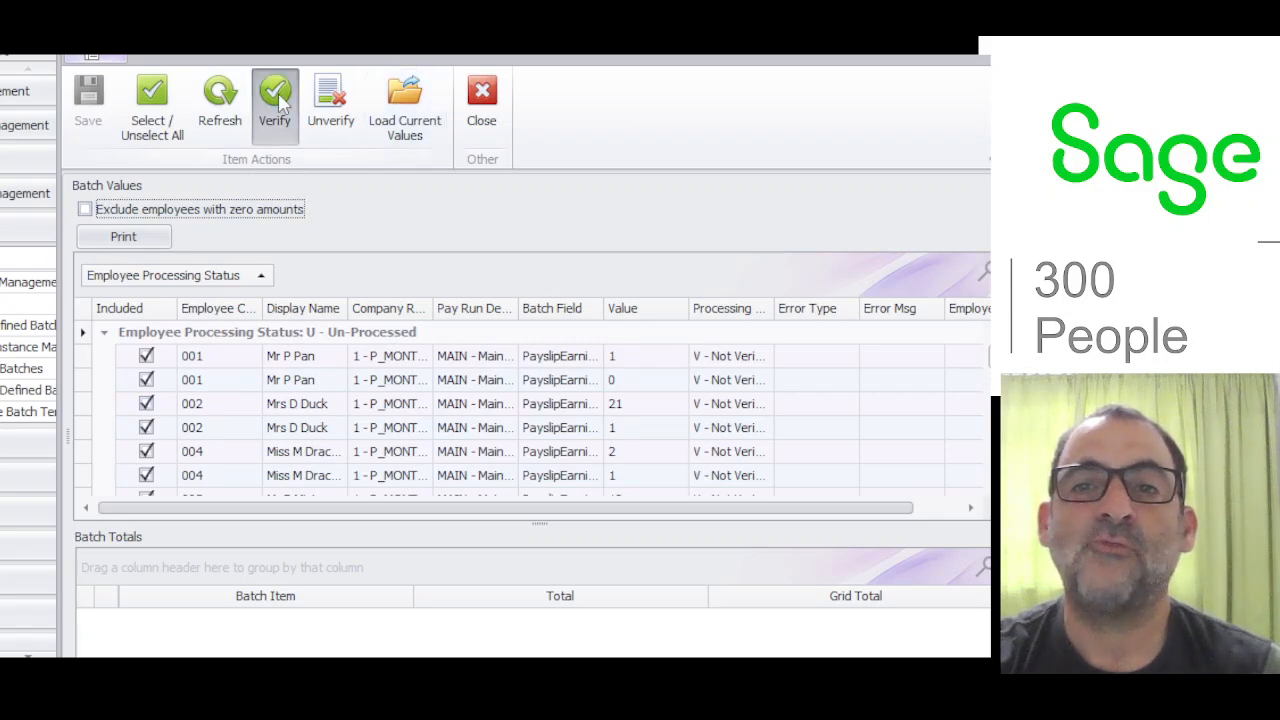
click(88, 100)
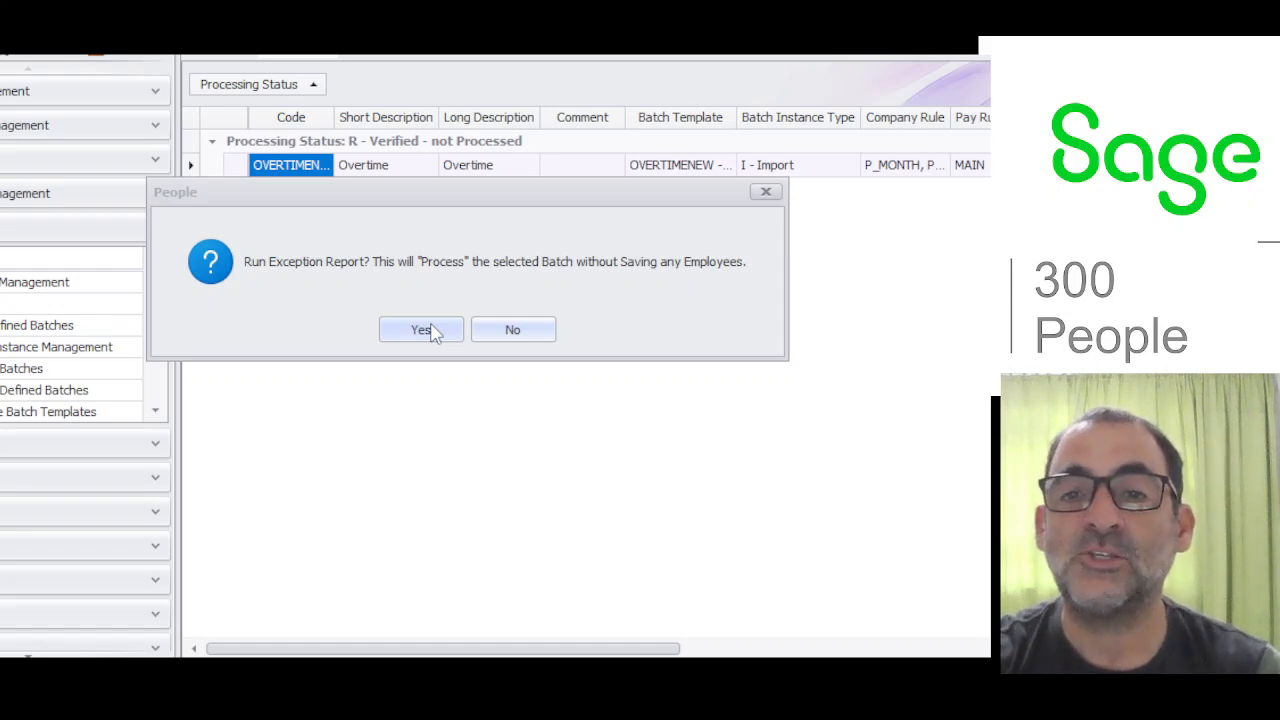
- Run the exception report for the verified OVERTIMENEW batch without saving any employees
click(432, 337)
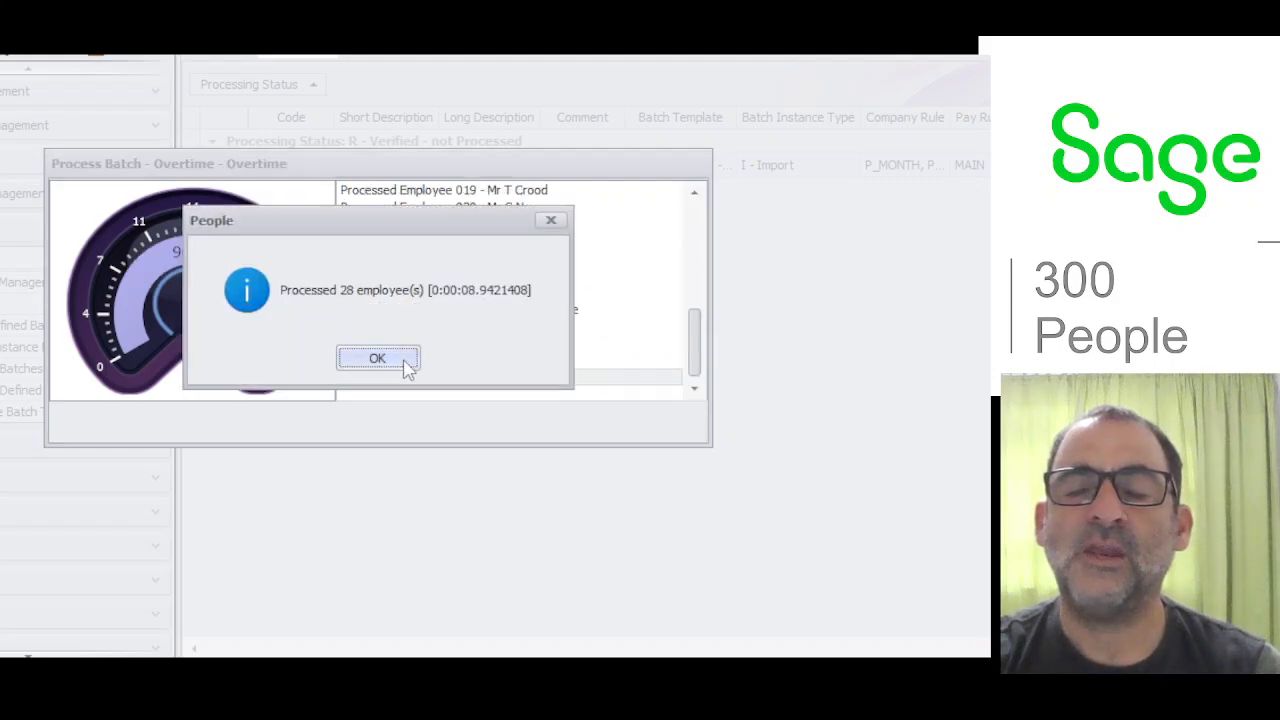
click(377, 358)
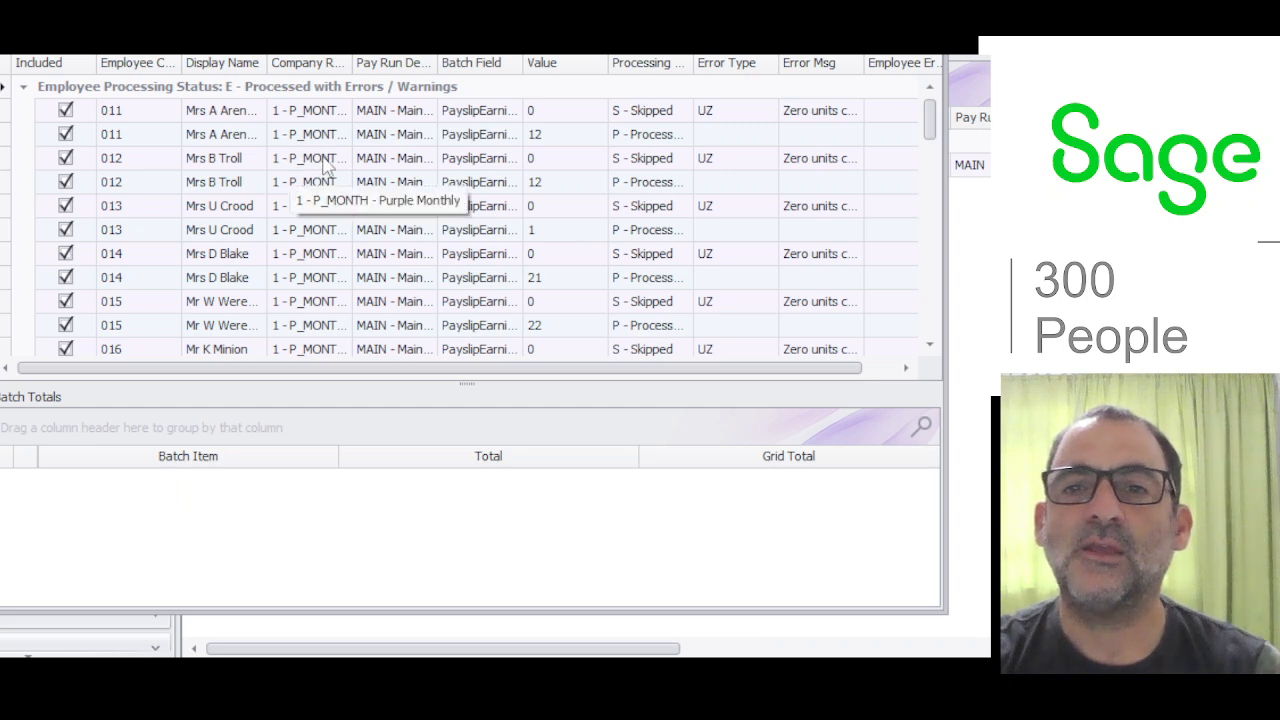
- Examine the employee processing statuses and error messages throughout the Exception Batch Report, and close the report
scroll(390, 170, down, 4)
scroll(390, 170, up, 4)
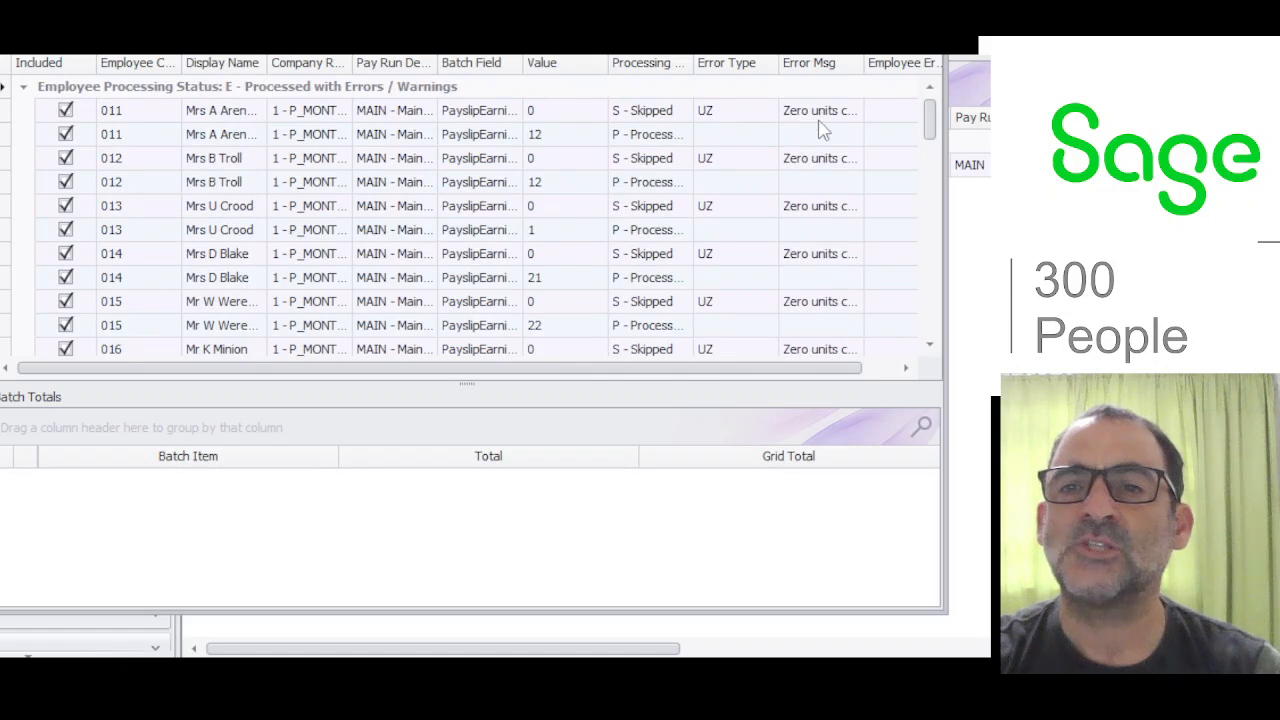
scroll(820, 130, down, 3)
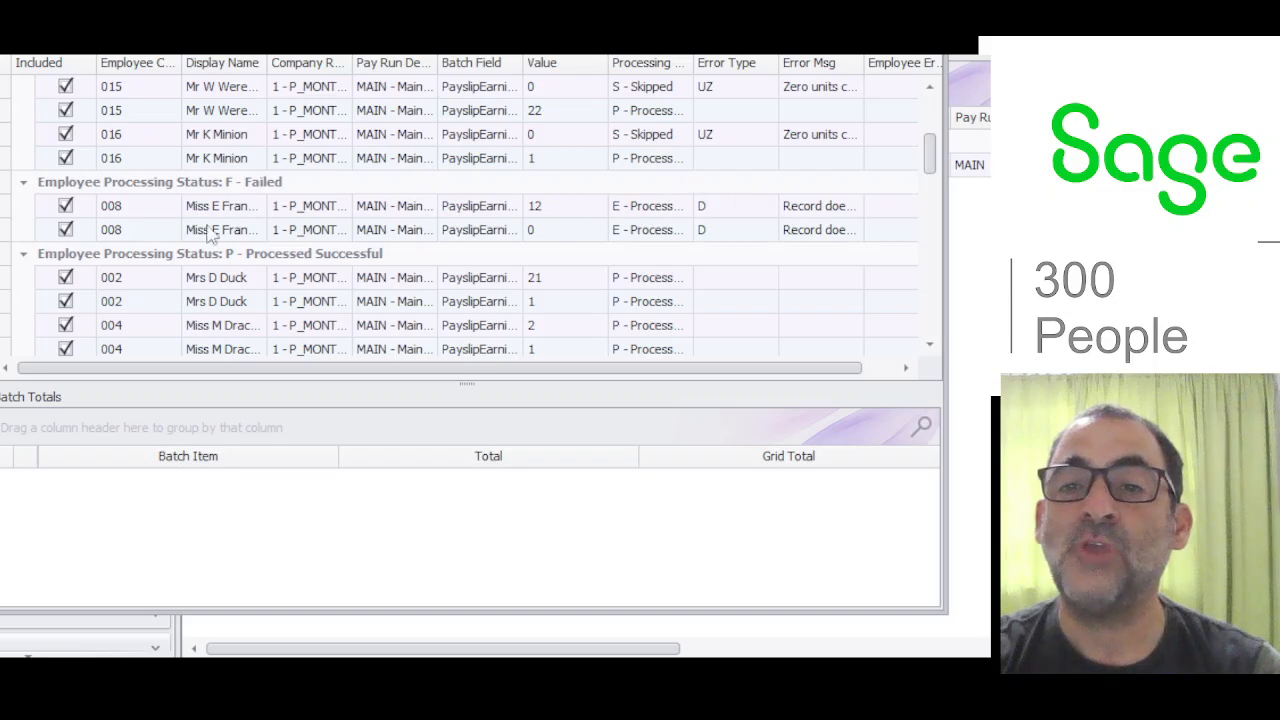
scroll(620, 255, down, 1)
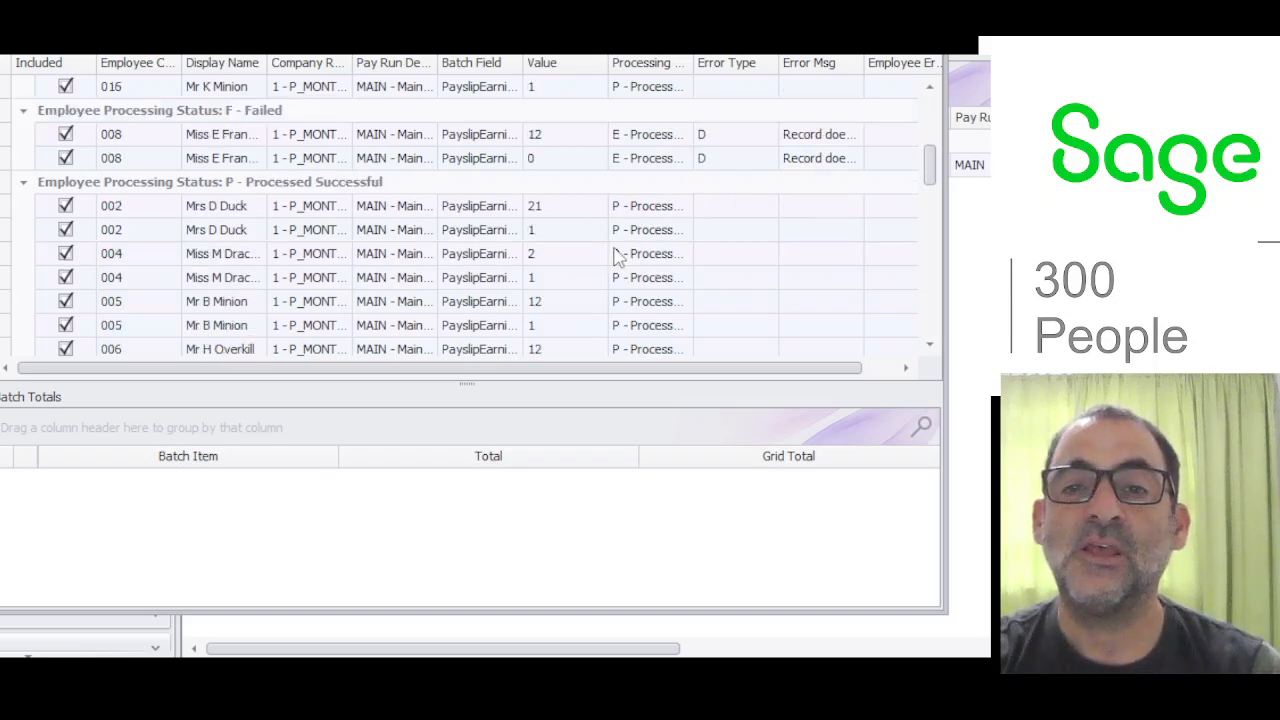
scroll(620, 255, down, 10)
scroll(785, 262, down, 4)
scroll(777, 263, up, 10)
scroll(777, 262, down, 5)
scroll(771, 257, up, 1)
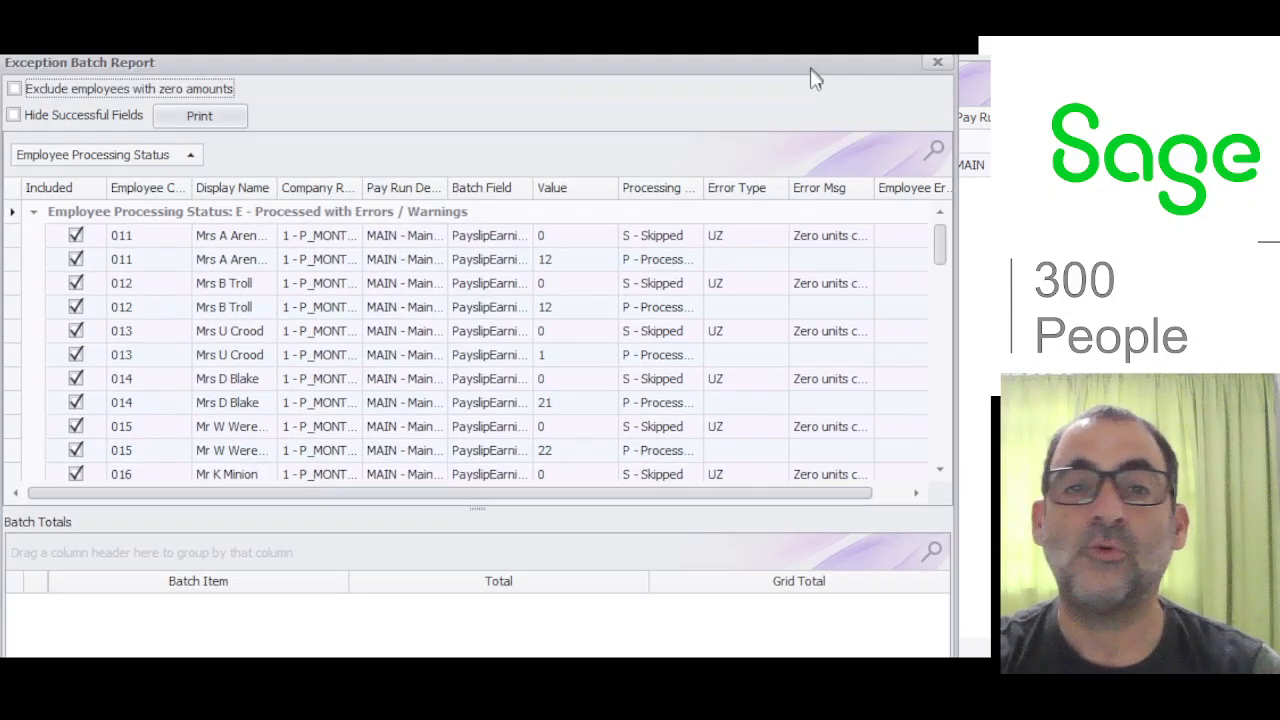
drag(813, 80, 809, 149)
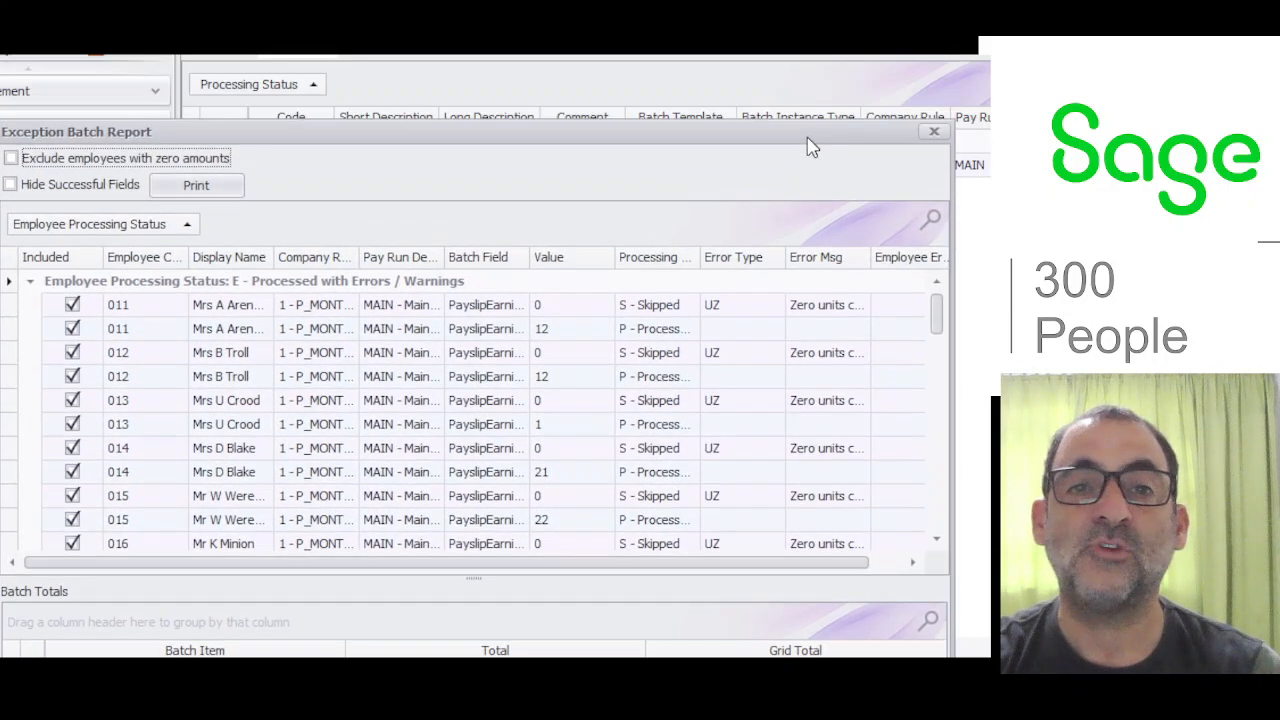
click(937, 130)
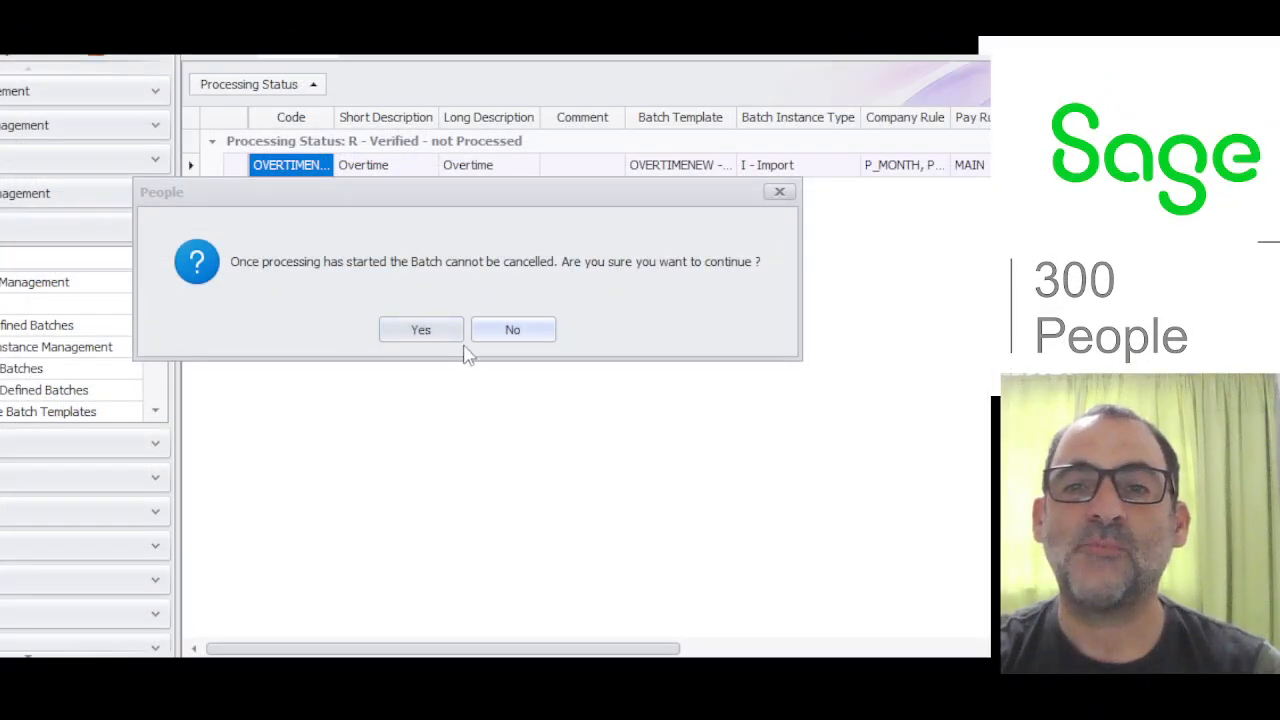
- Process the OVERTIMENEW batch, and review the resulting report with the errors, failed and successful groups collapsed
click(443, 334)
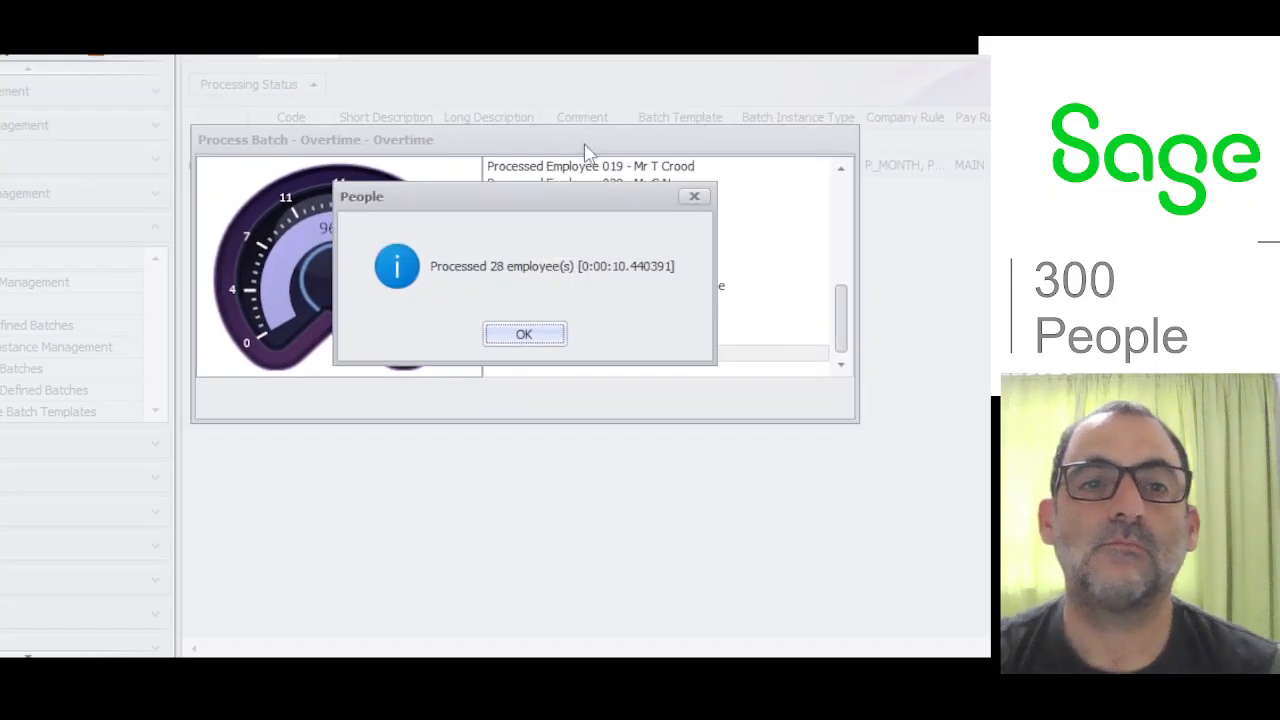
click(530, 336)
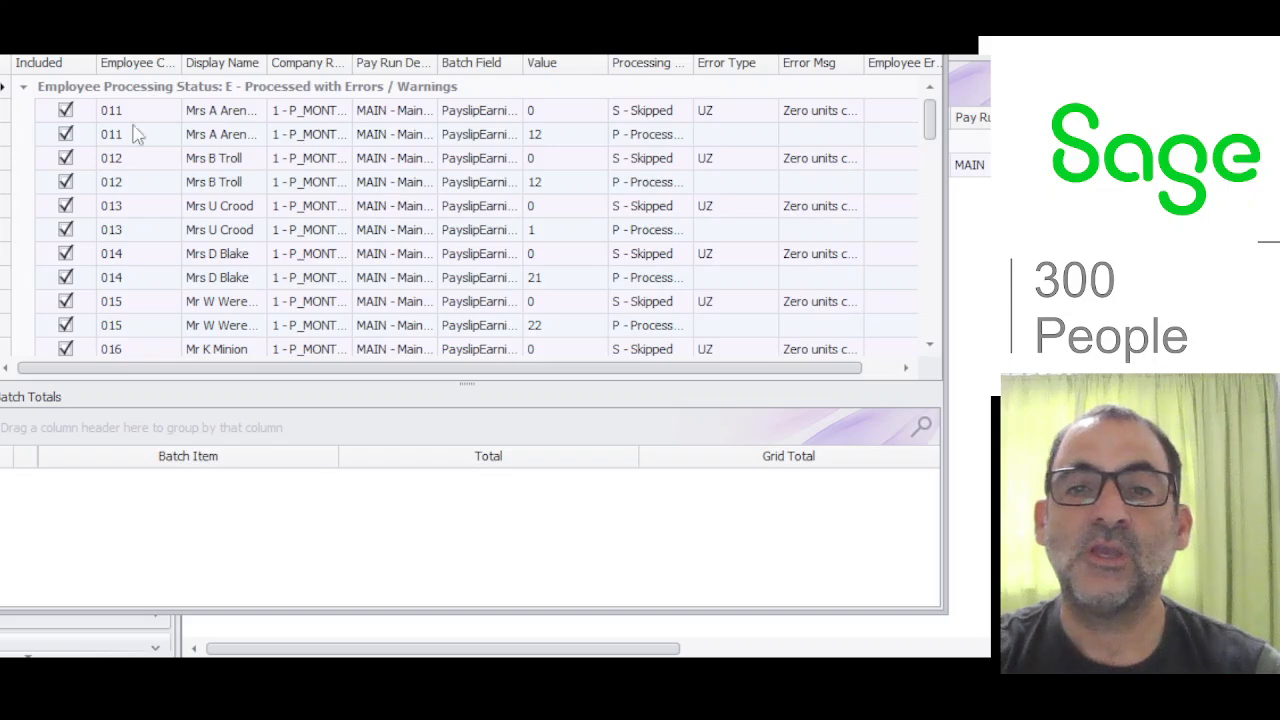
click(23, 87)
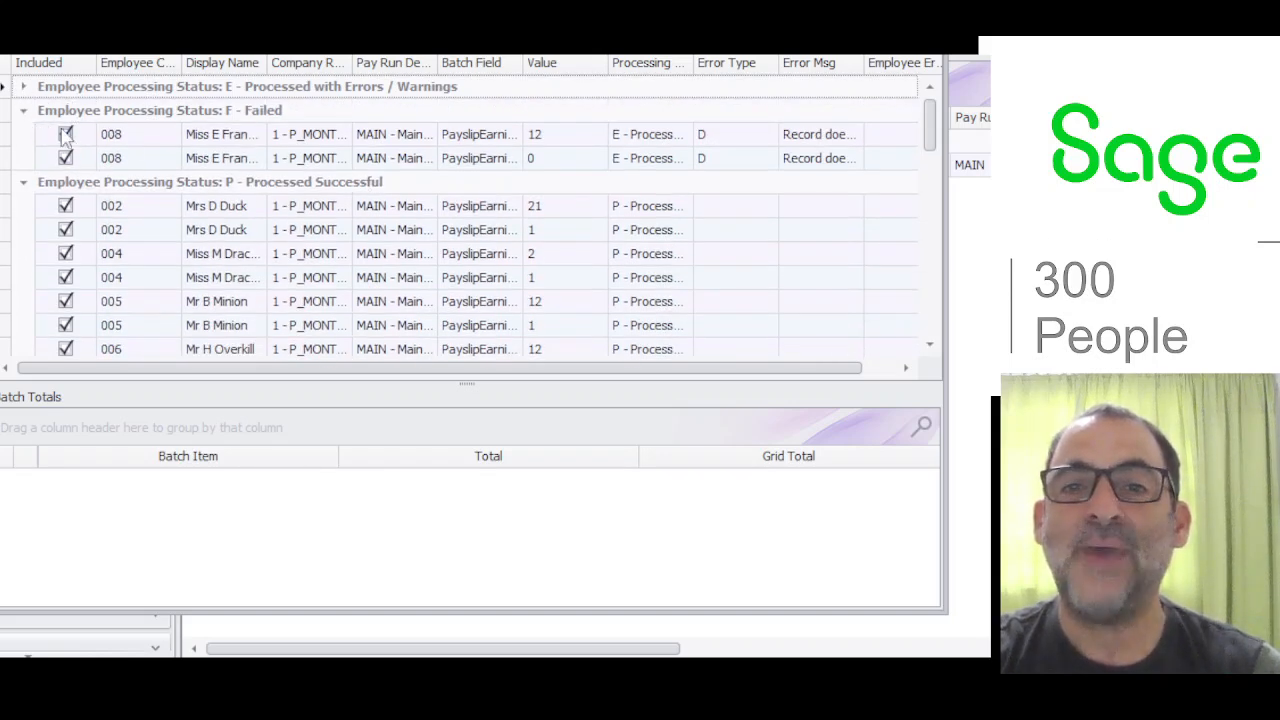
click(23, 110)
click(23, 134)
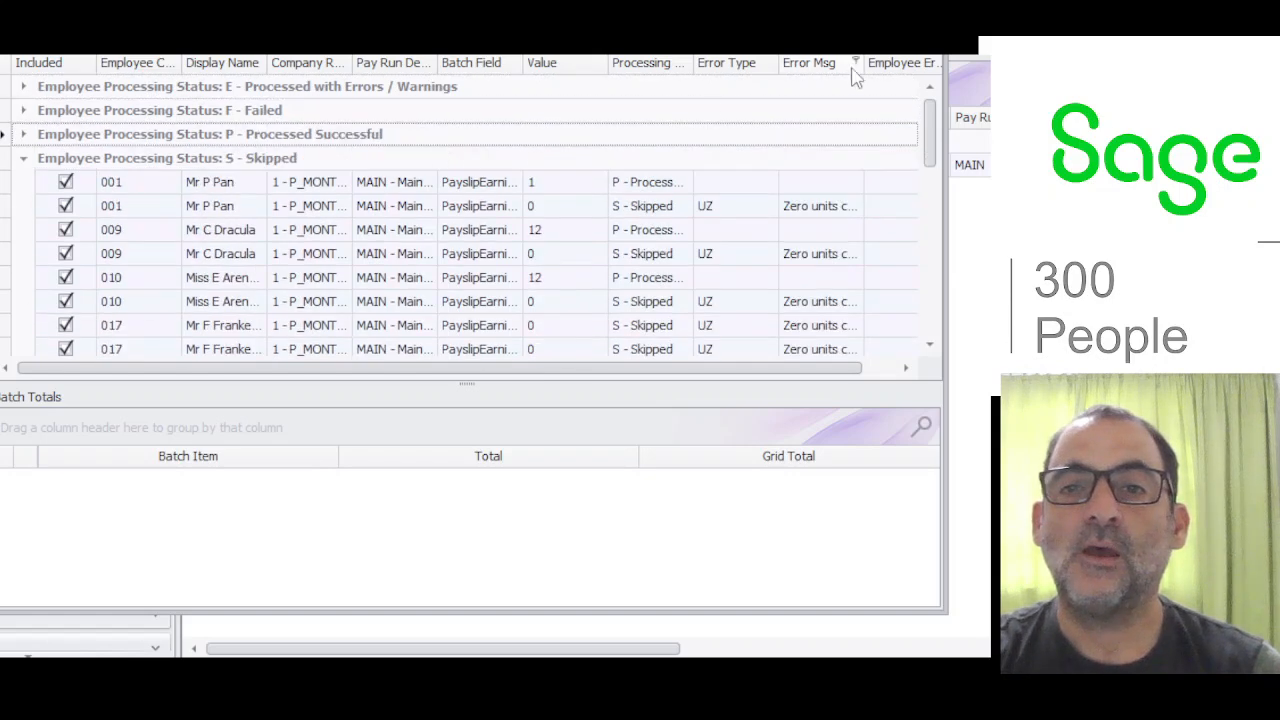
click(930, 30)
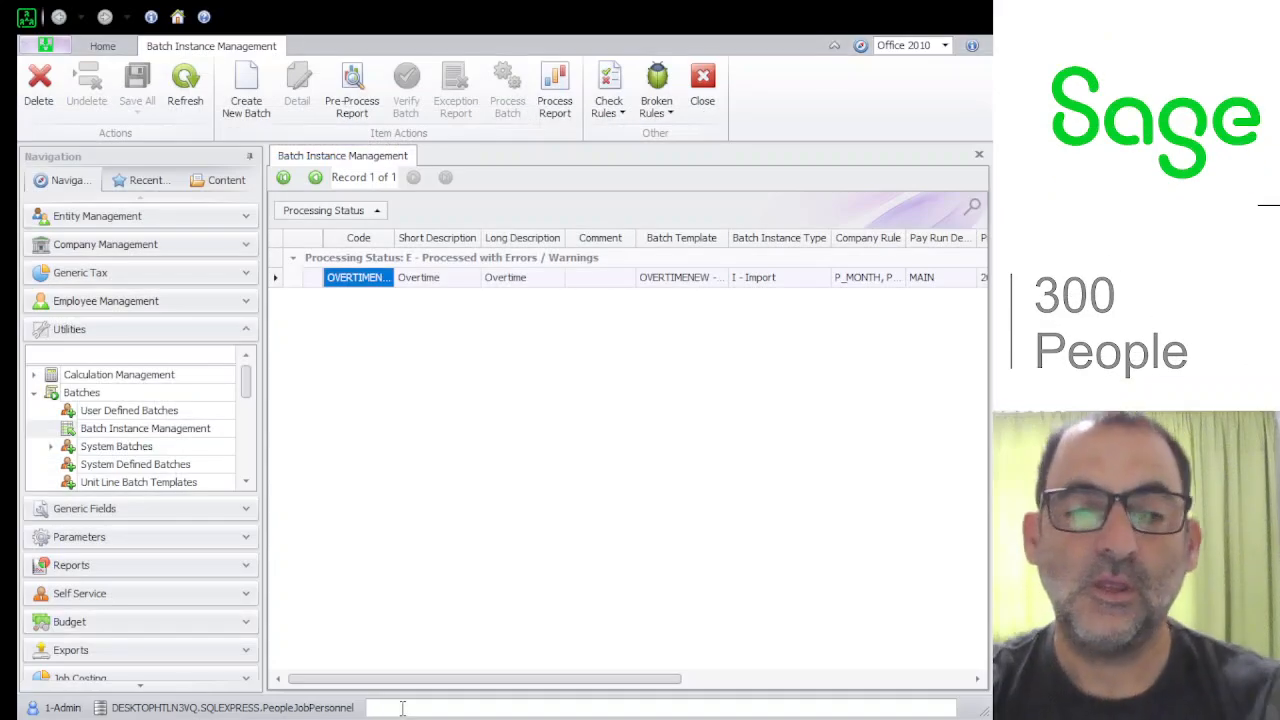
- Open the payslip totals summary with the quick code TOT to check the overtime earnings
click(402, 707)
text(TOT)
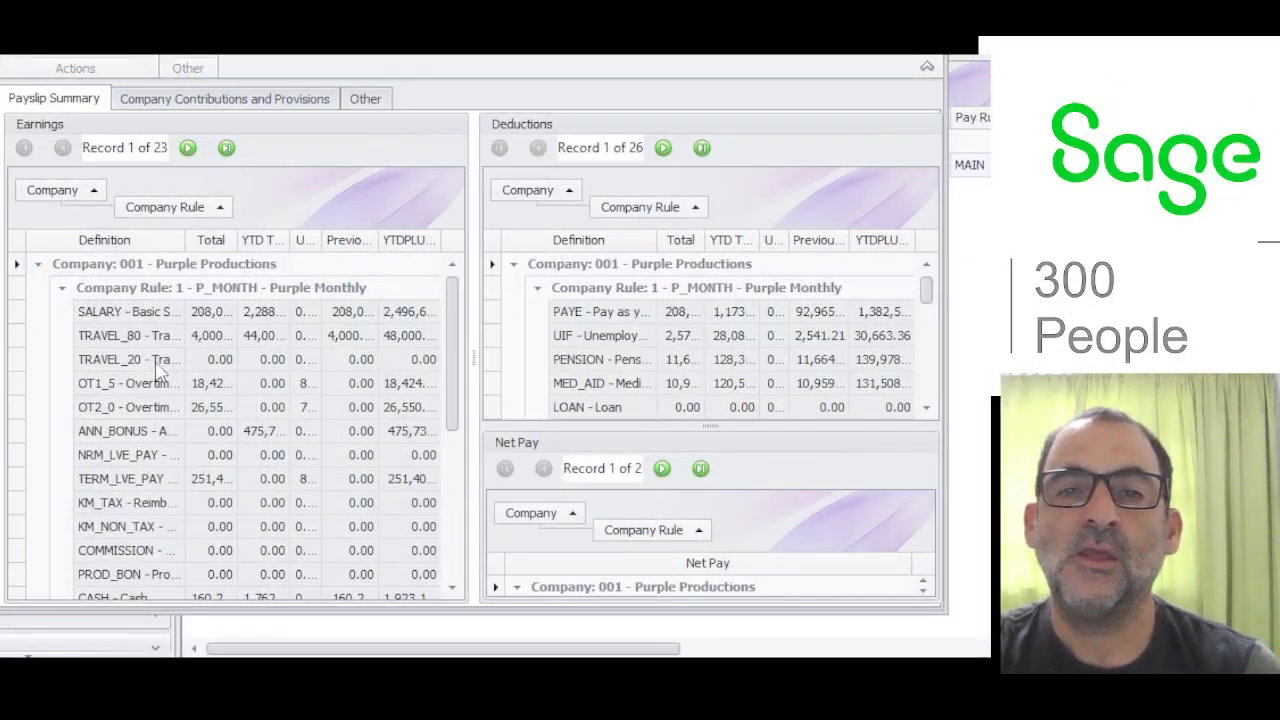
- Drill into the OT1_5 overtime earning, review each employee's totals and units, and close both the breakdown and the payslip summary
double_click(62, 387)
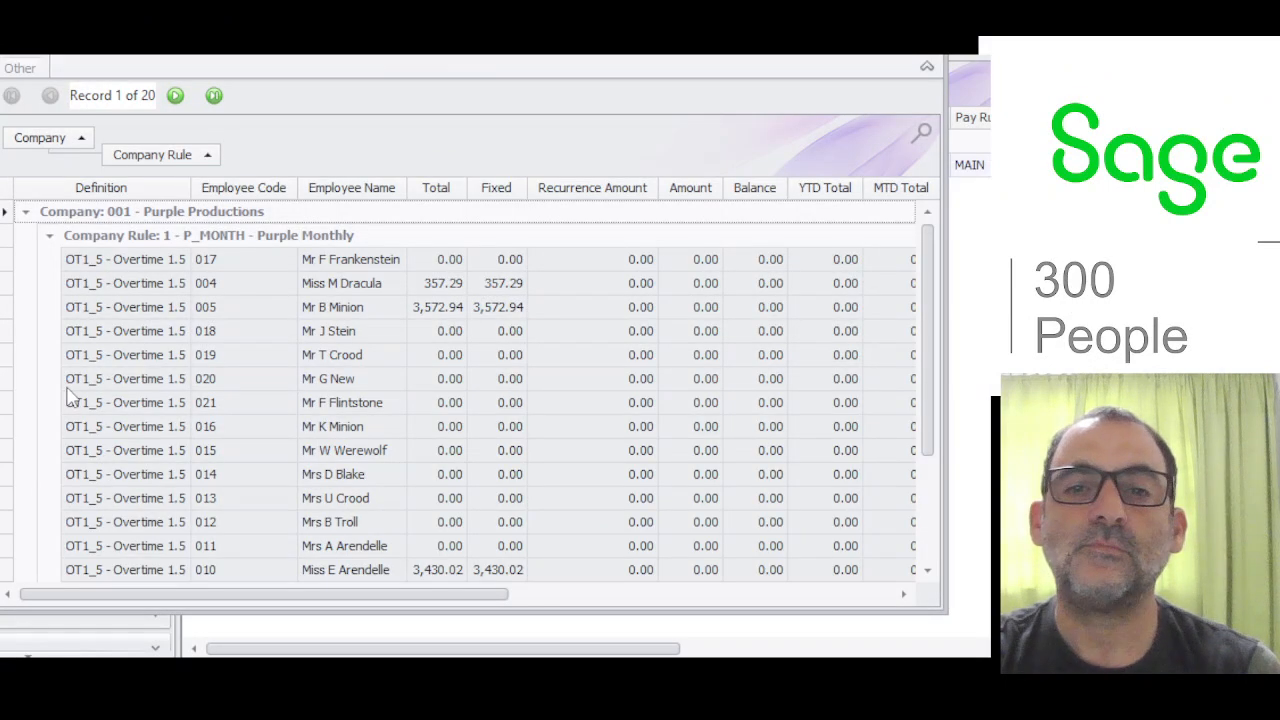
click(78, 378)
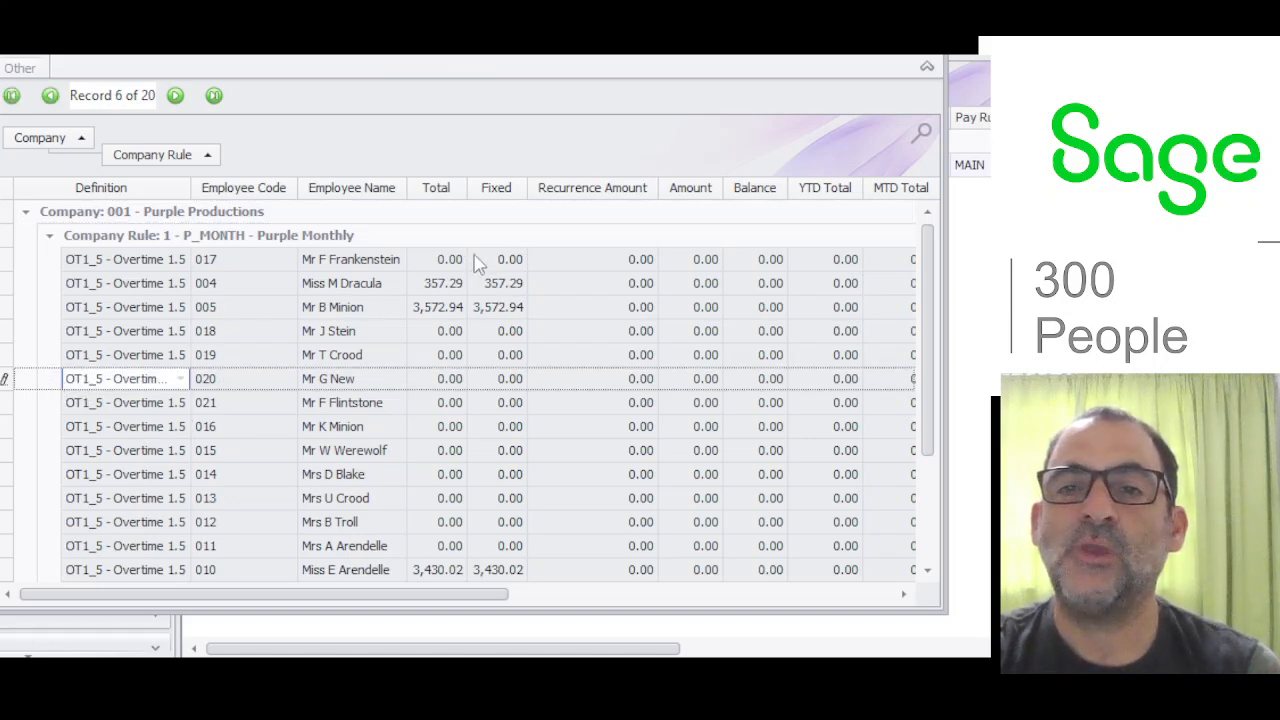
drag(511, 594, 626, 598)
drag(670, 597, 904, 598)
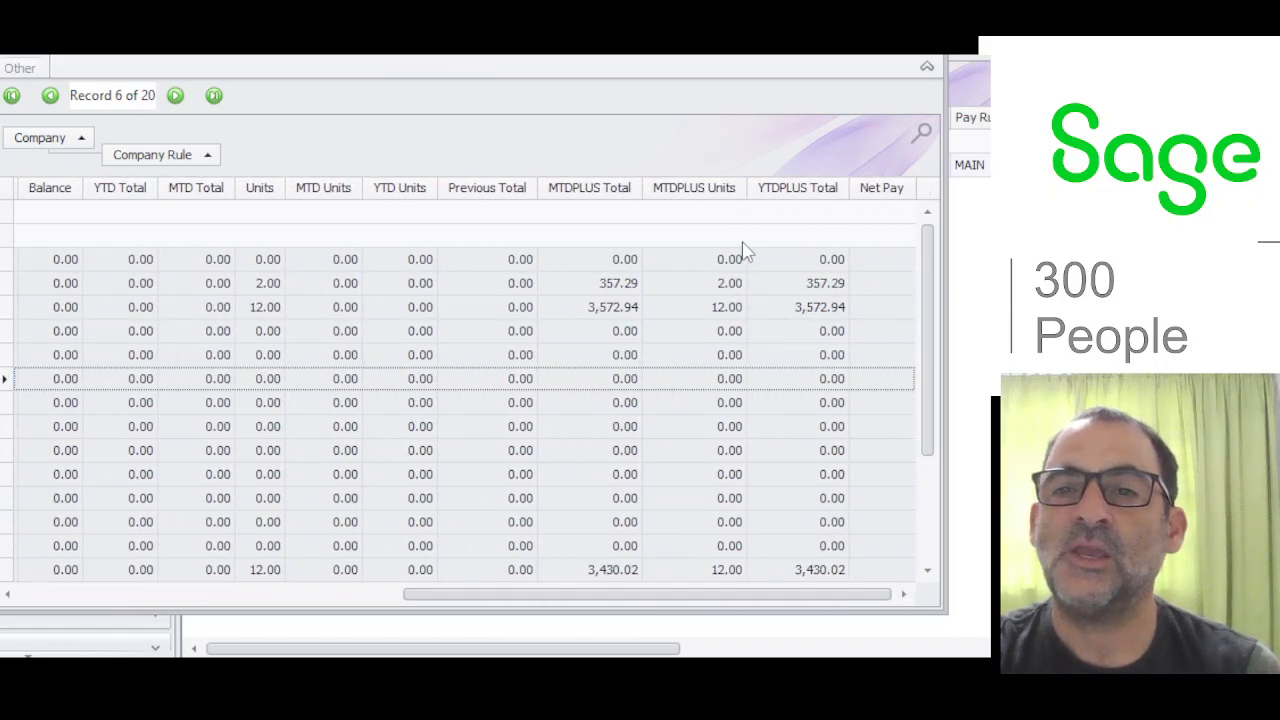
scroll(743, 303, down, 2)
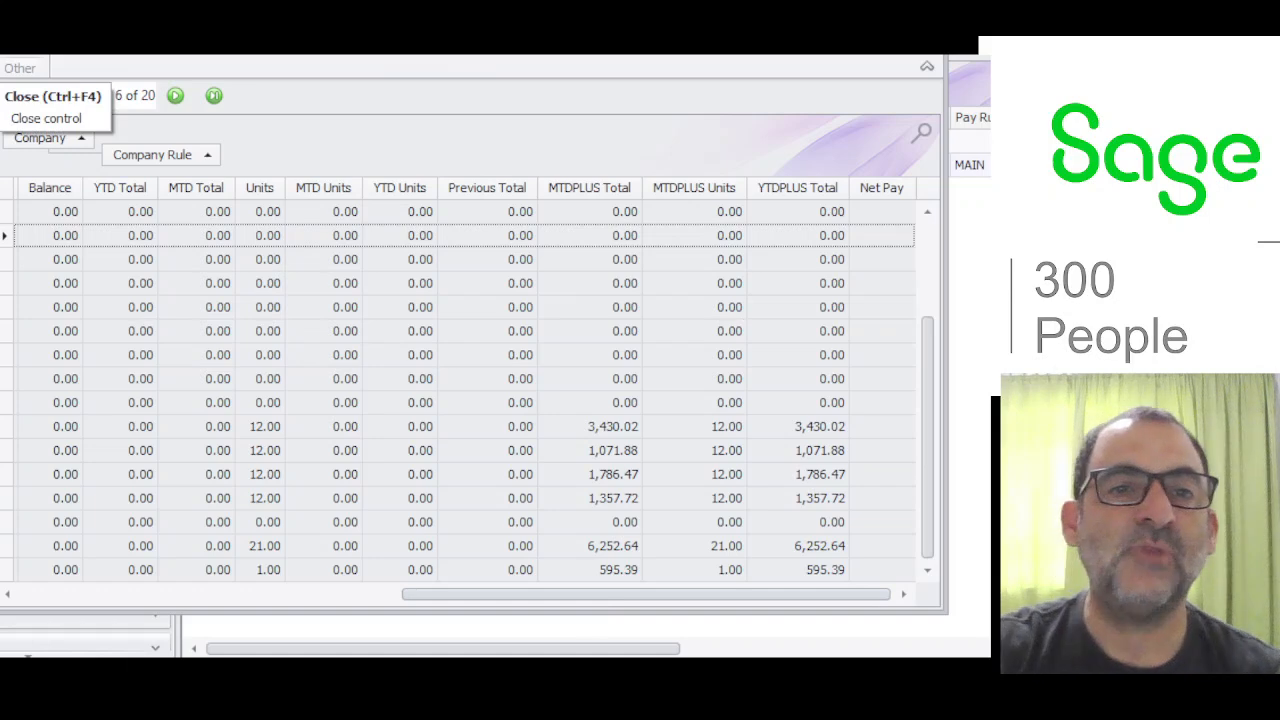
click(18, 48)
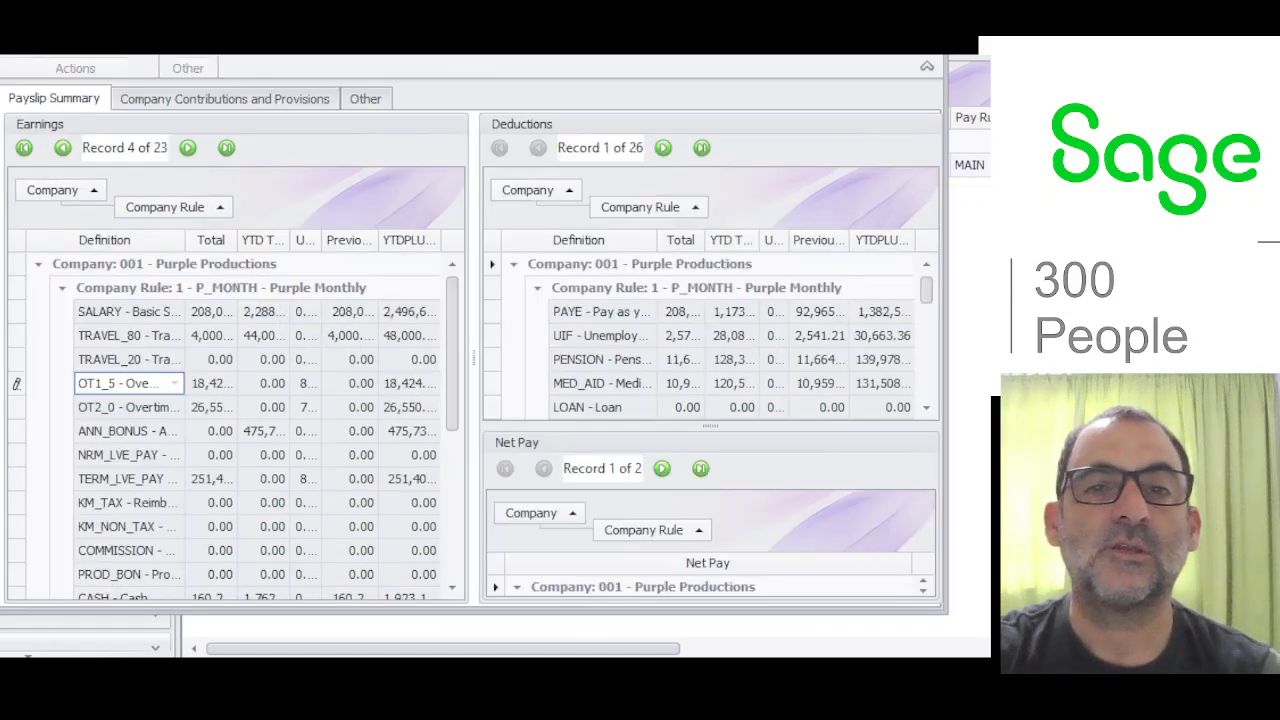
click(18, 48)
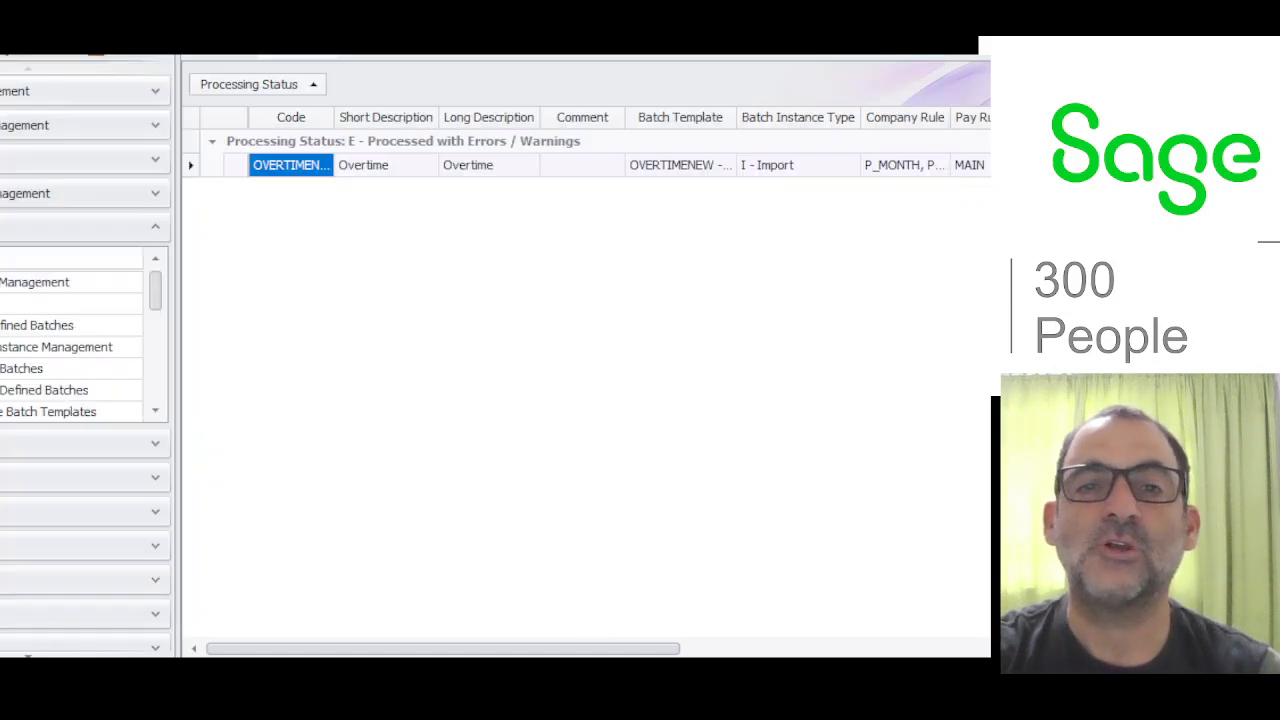